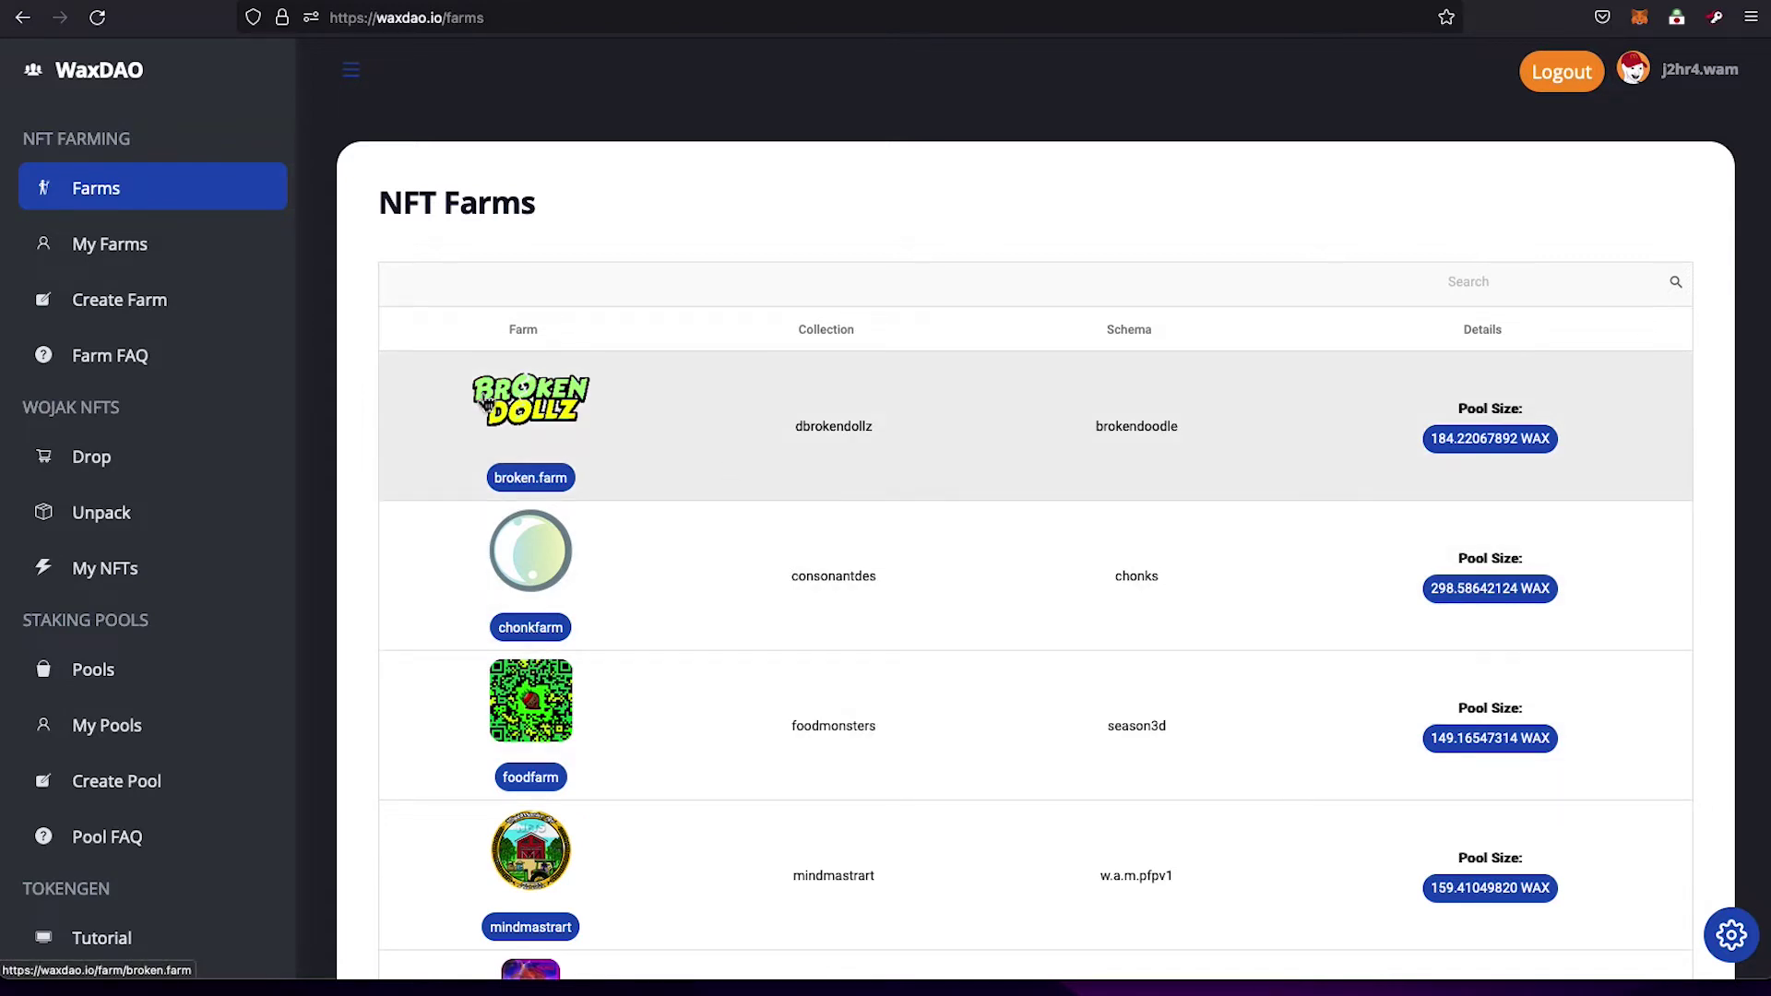
Open the farm creation form and set the farm type to Specific Templates.
click(207, 297)
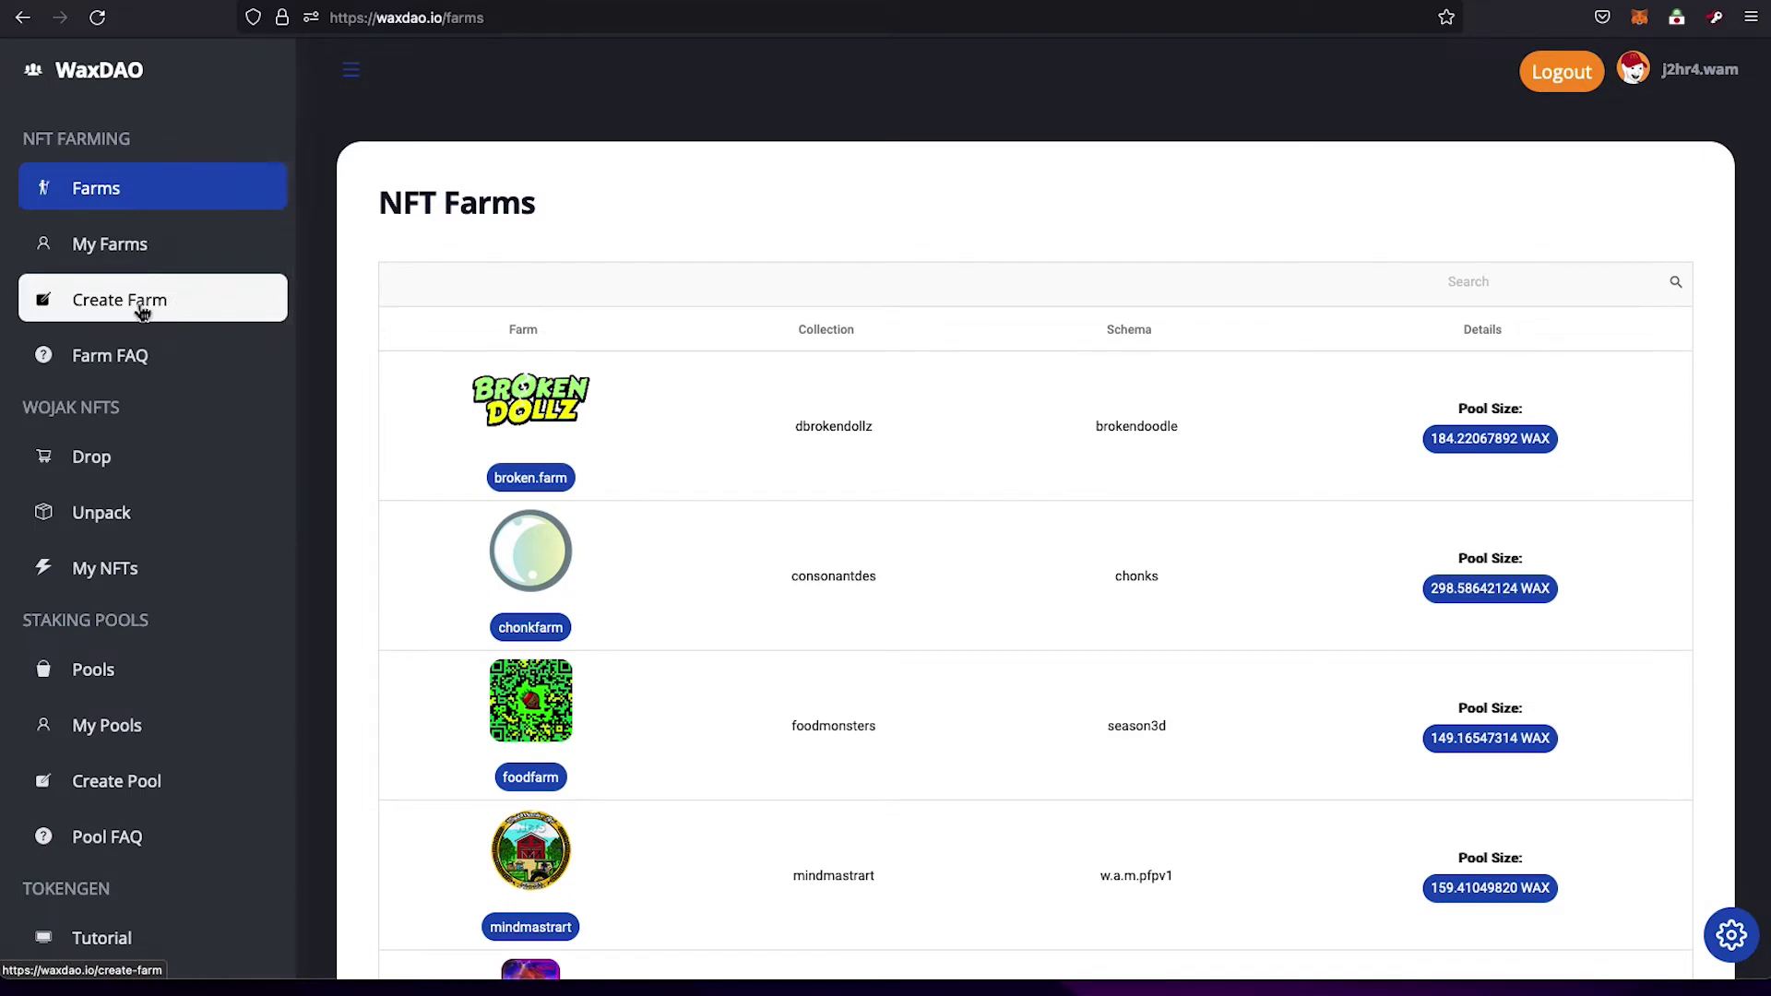
click(143, 312)
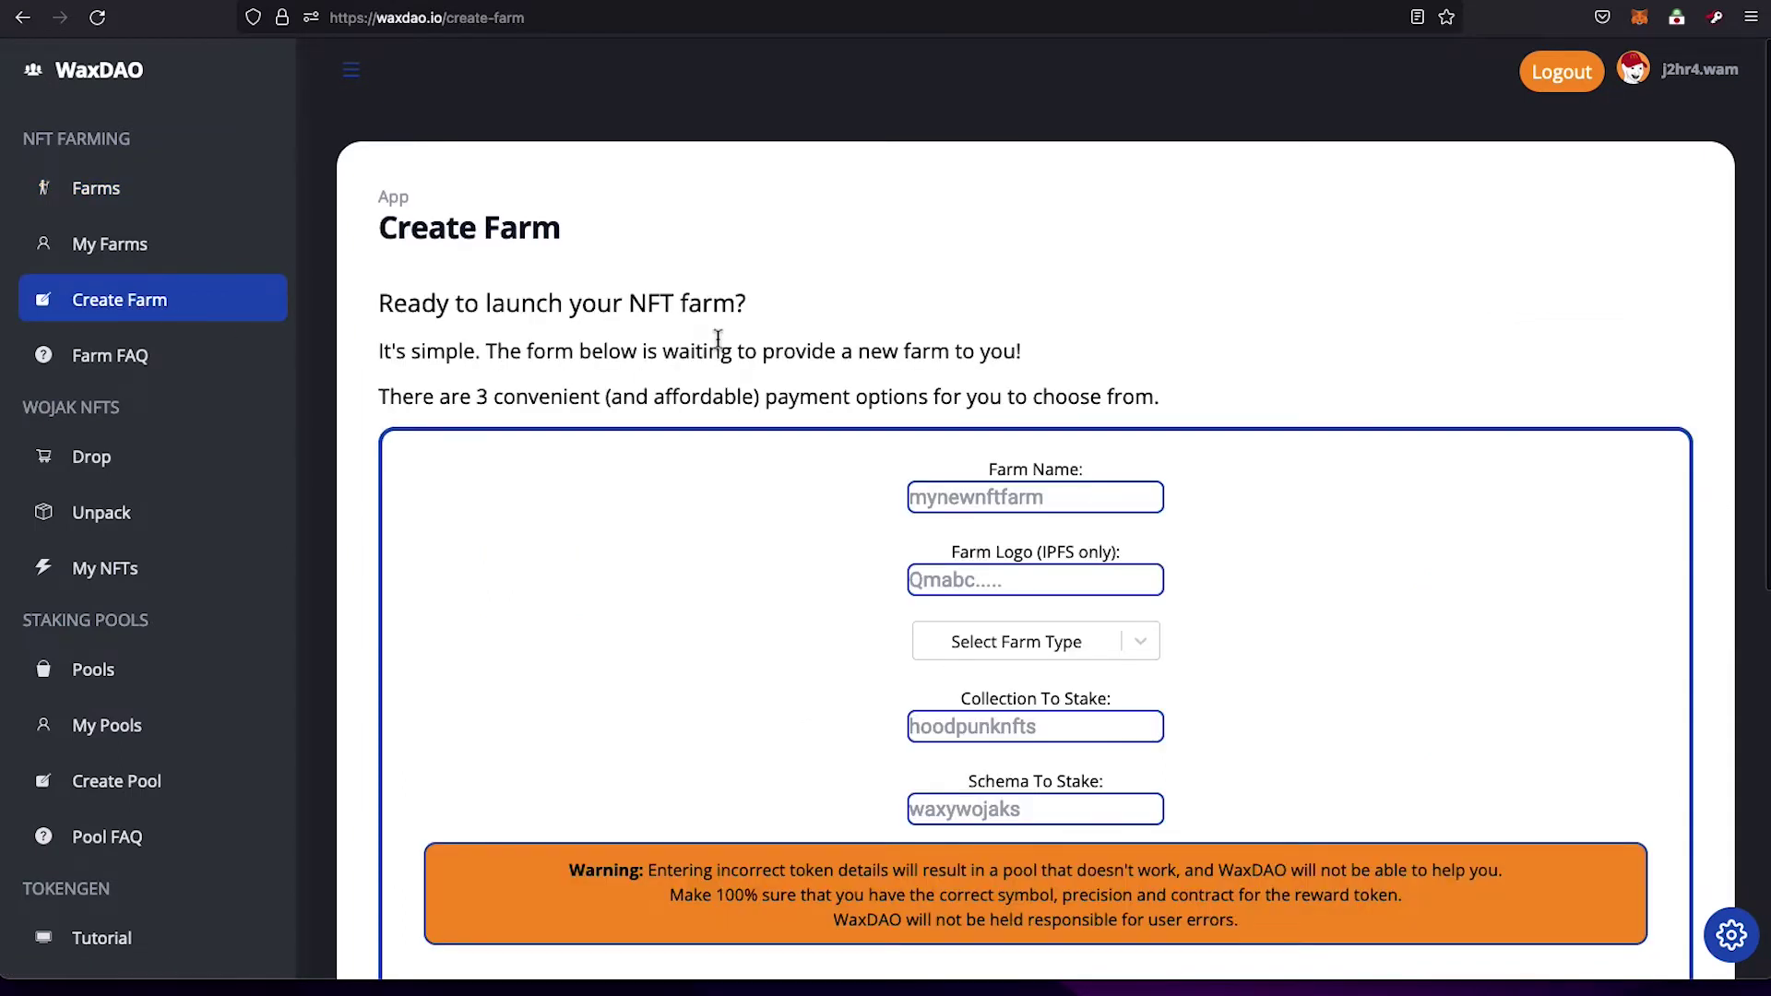
scroll(718, 340, down, 3)
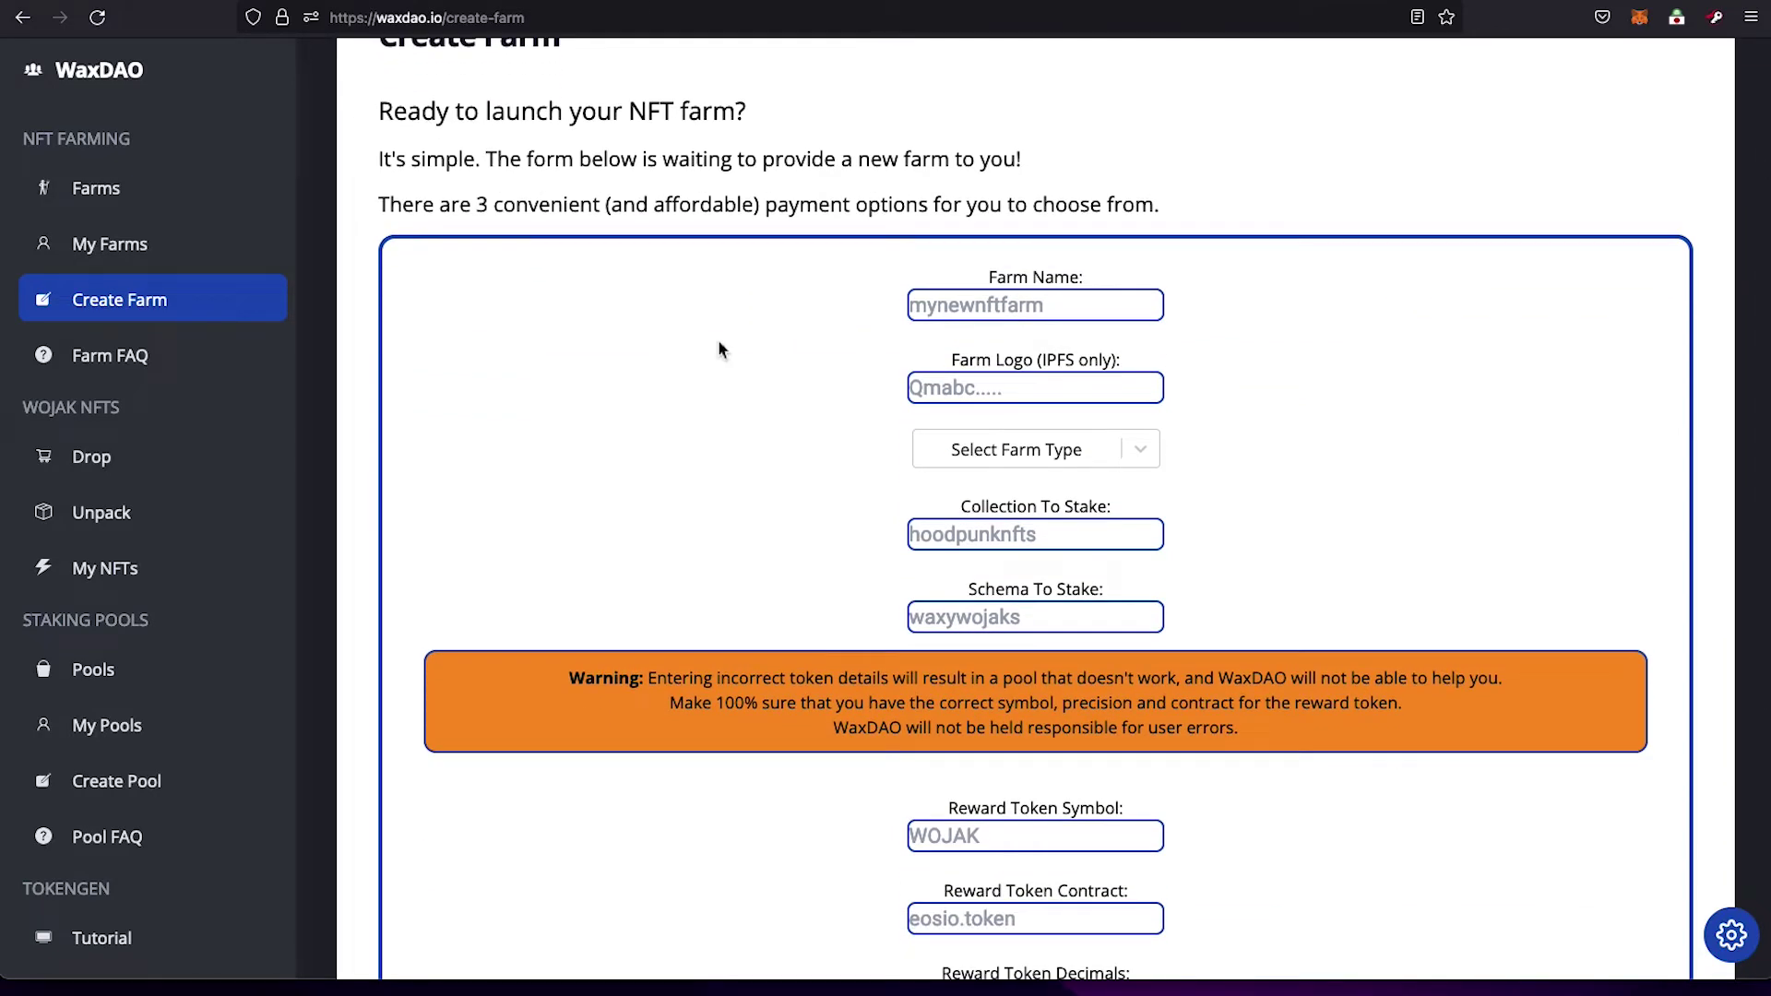
scroll(728, 332, down, 1)
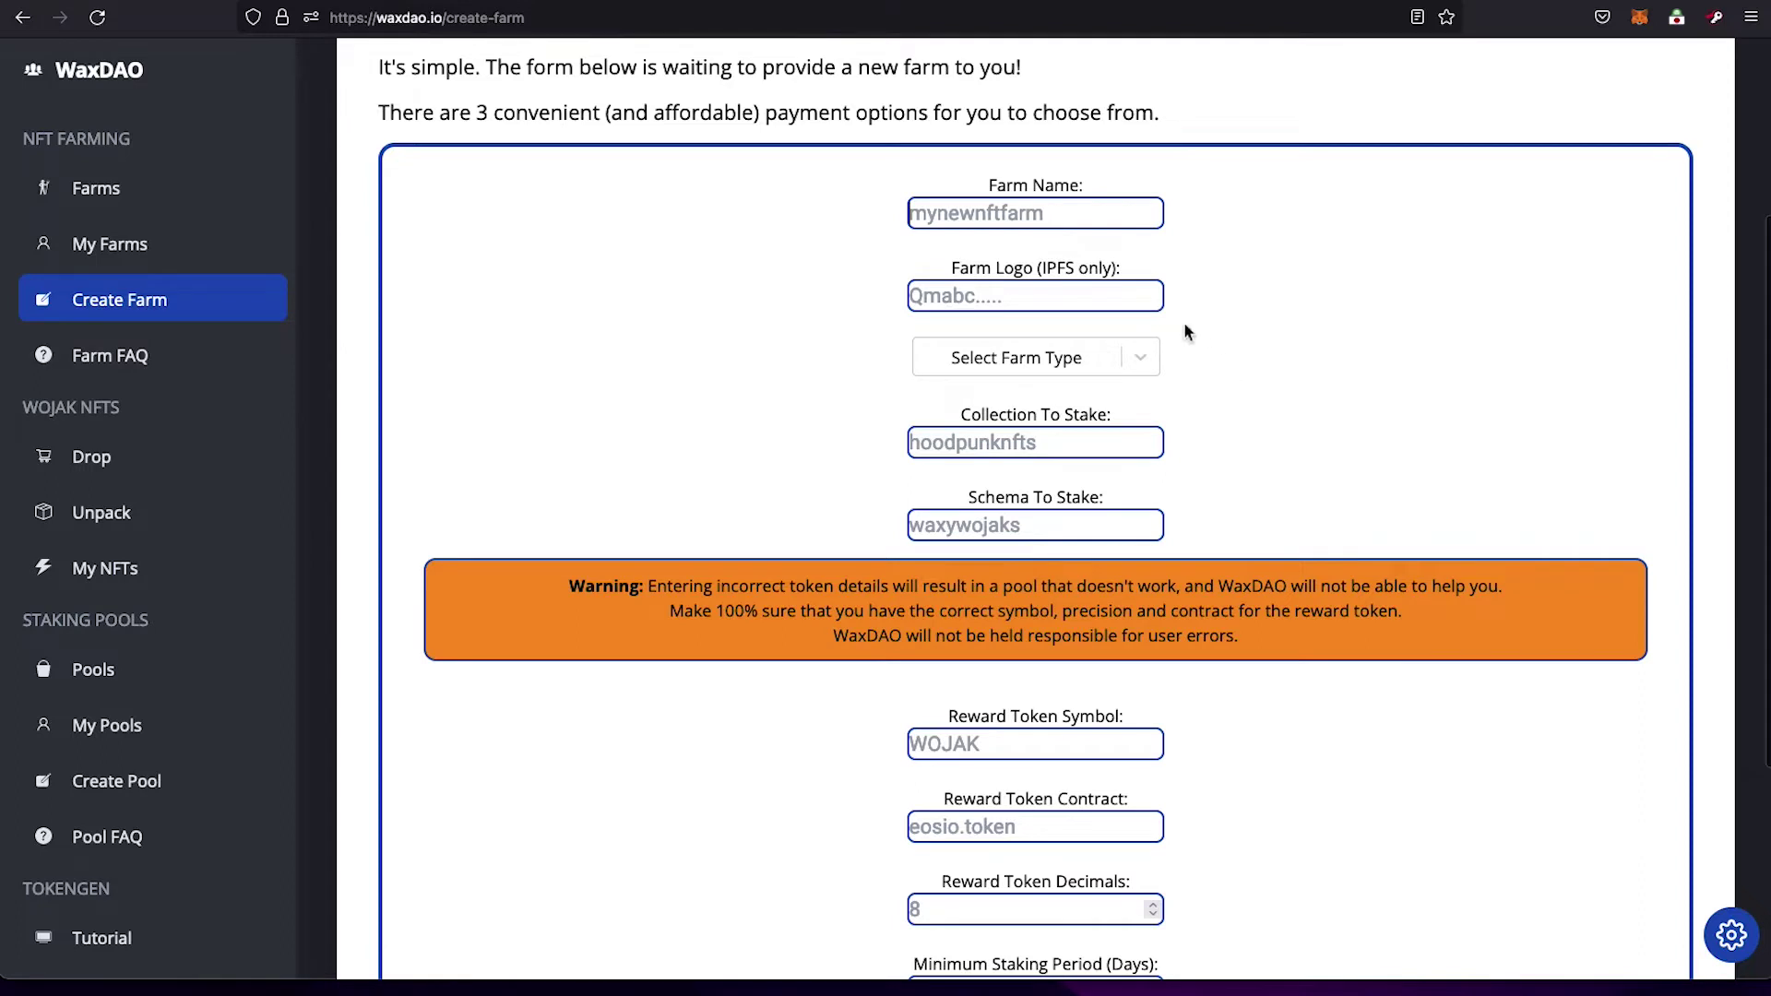
scroll(1150, 300, down, 1)
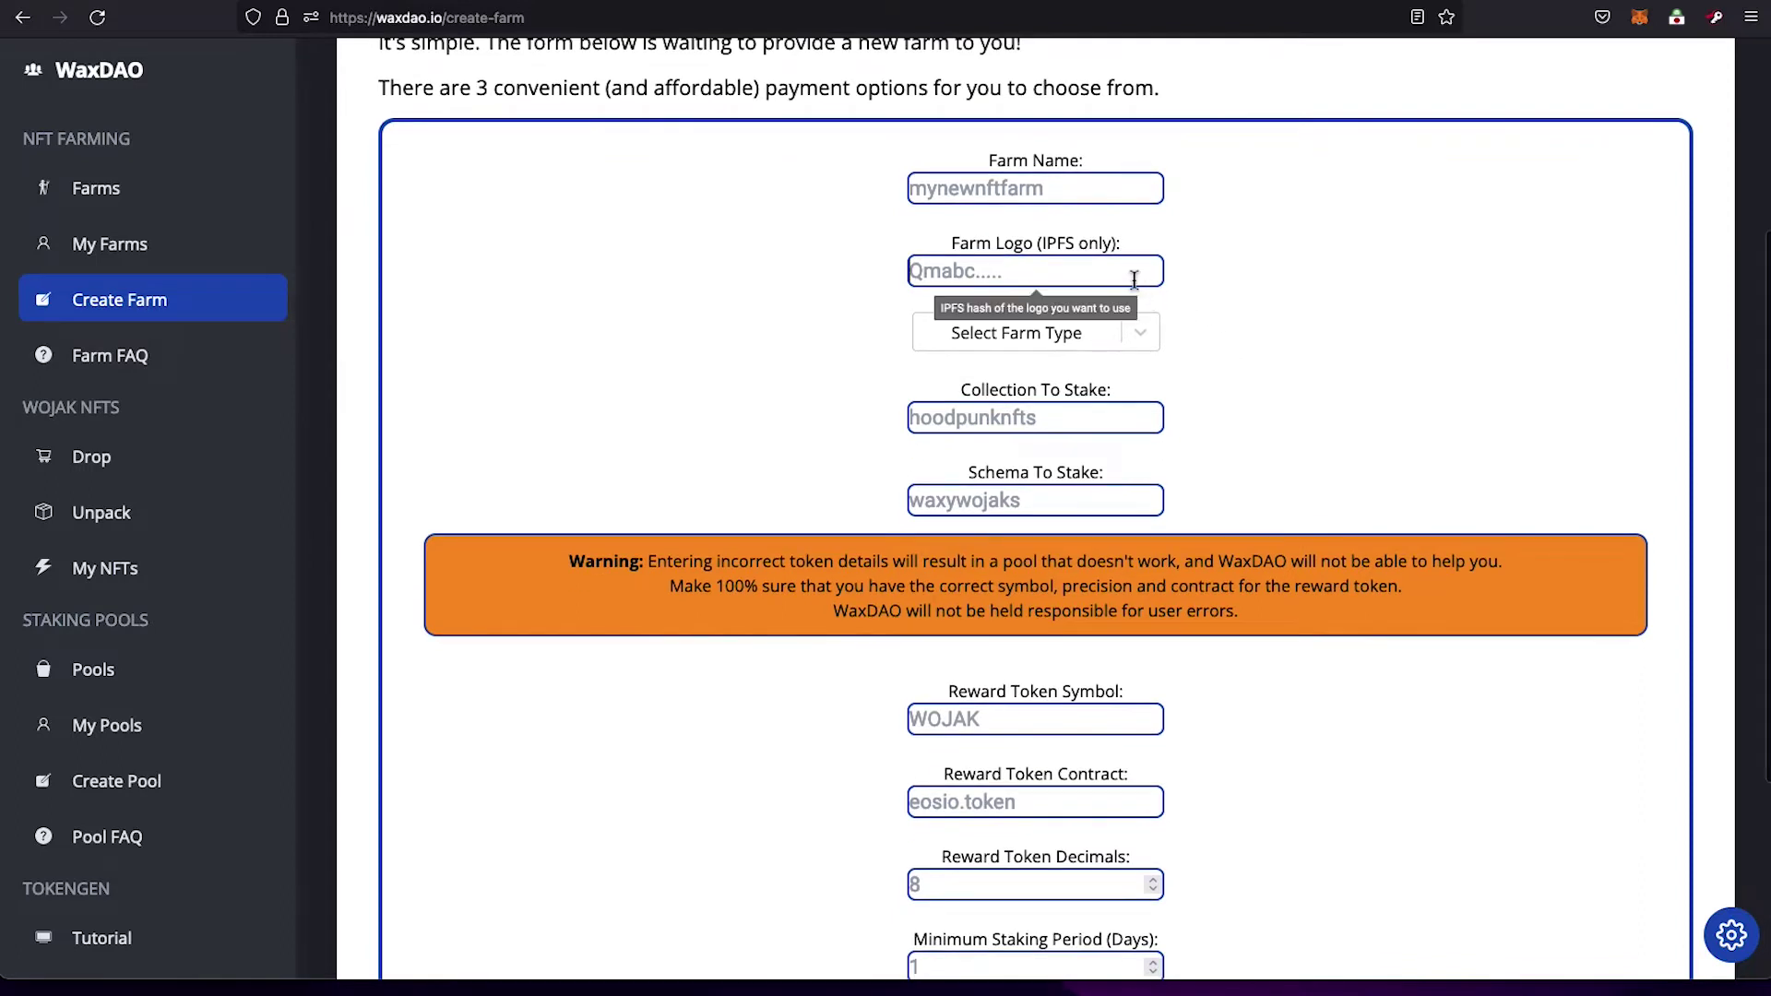
scroll(1262, 297, down, 1)
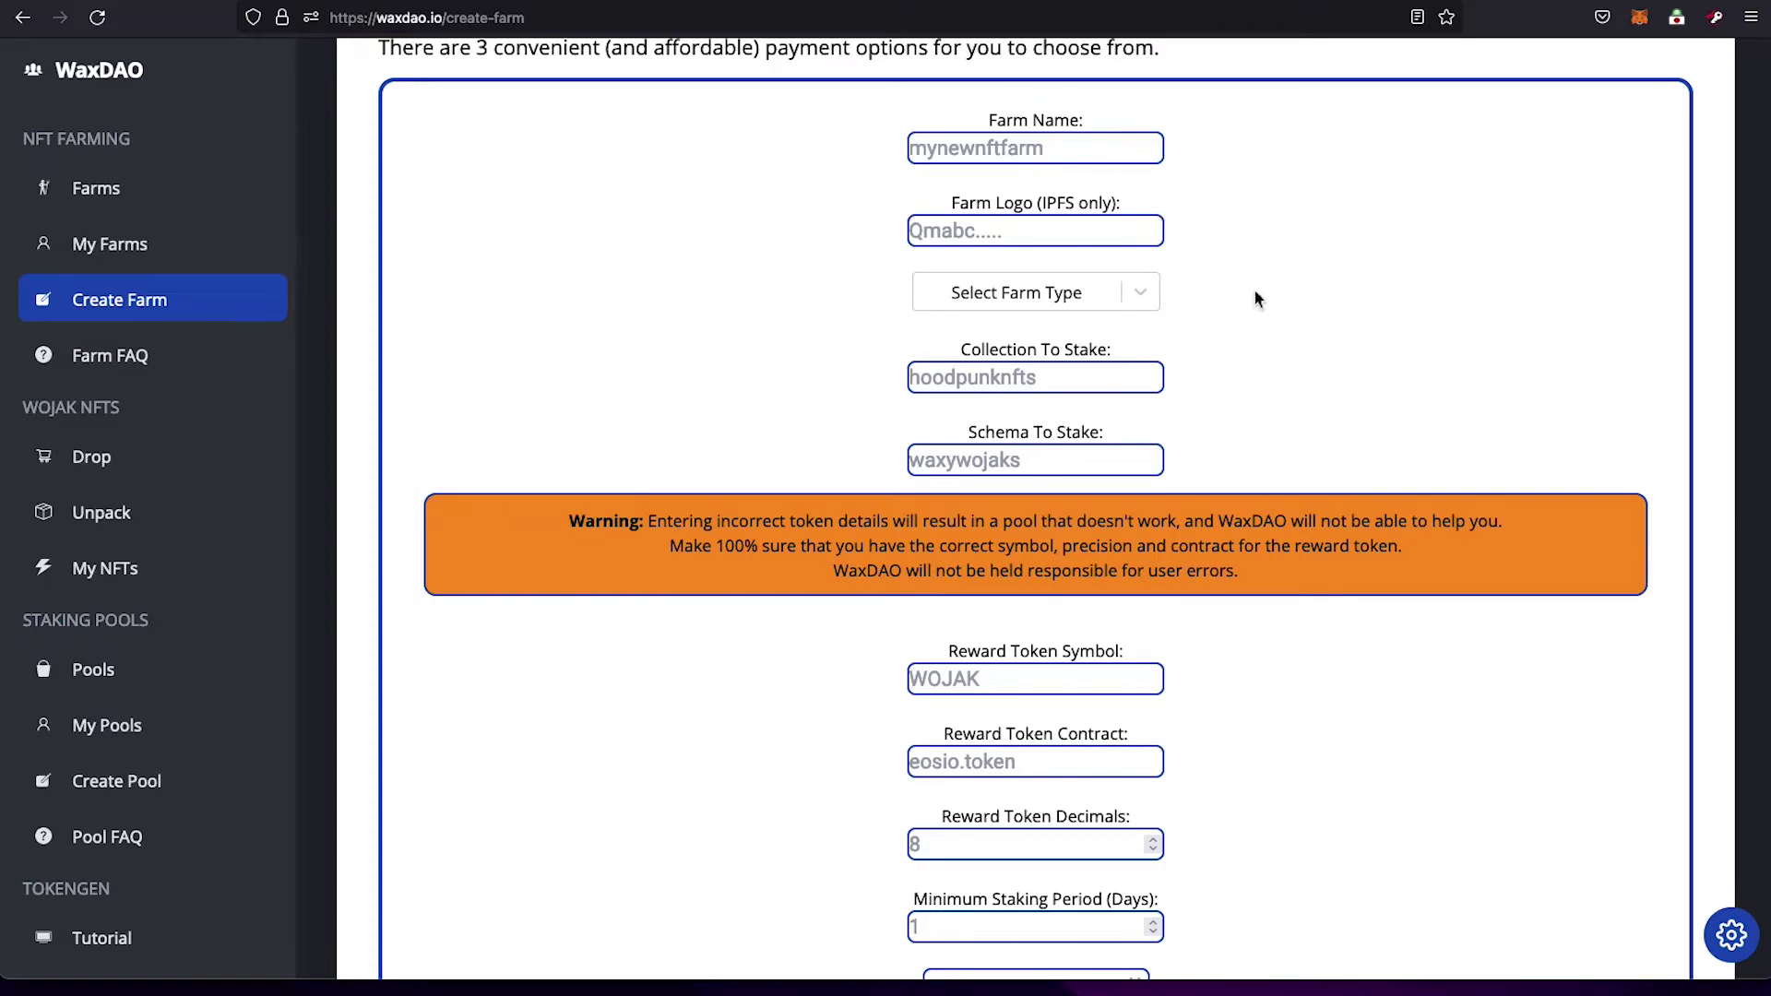
scroll(1255, 291, down, 1)
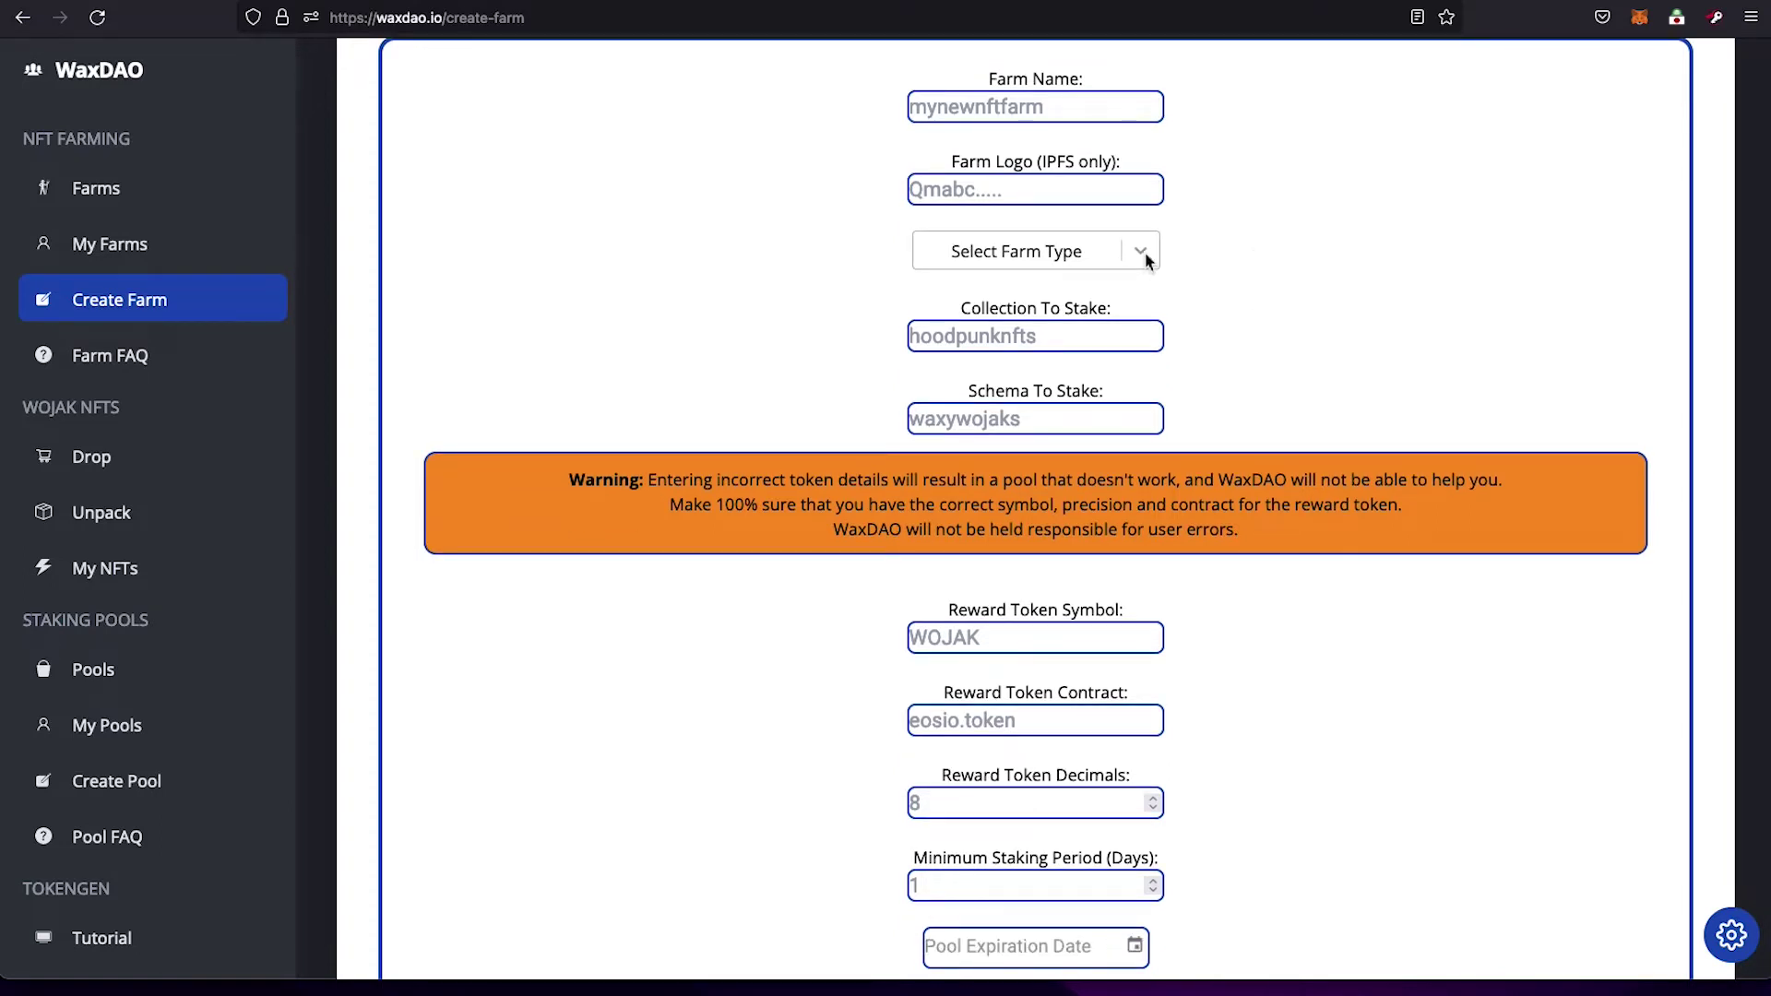
click(1144, 258)
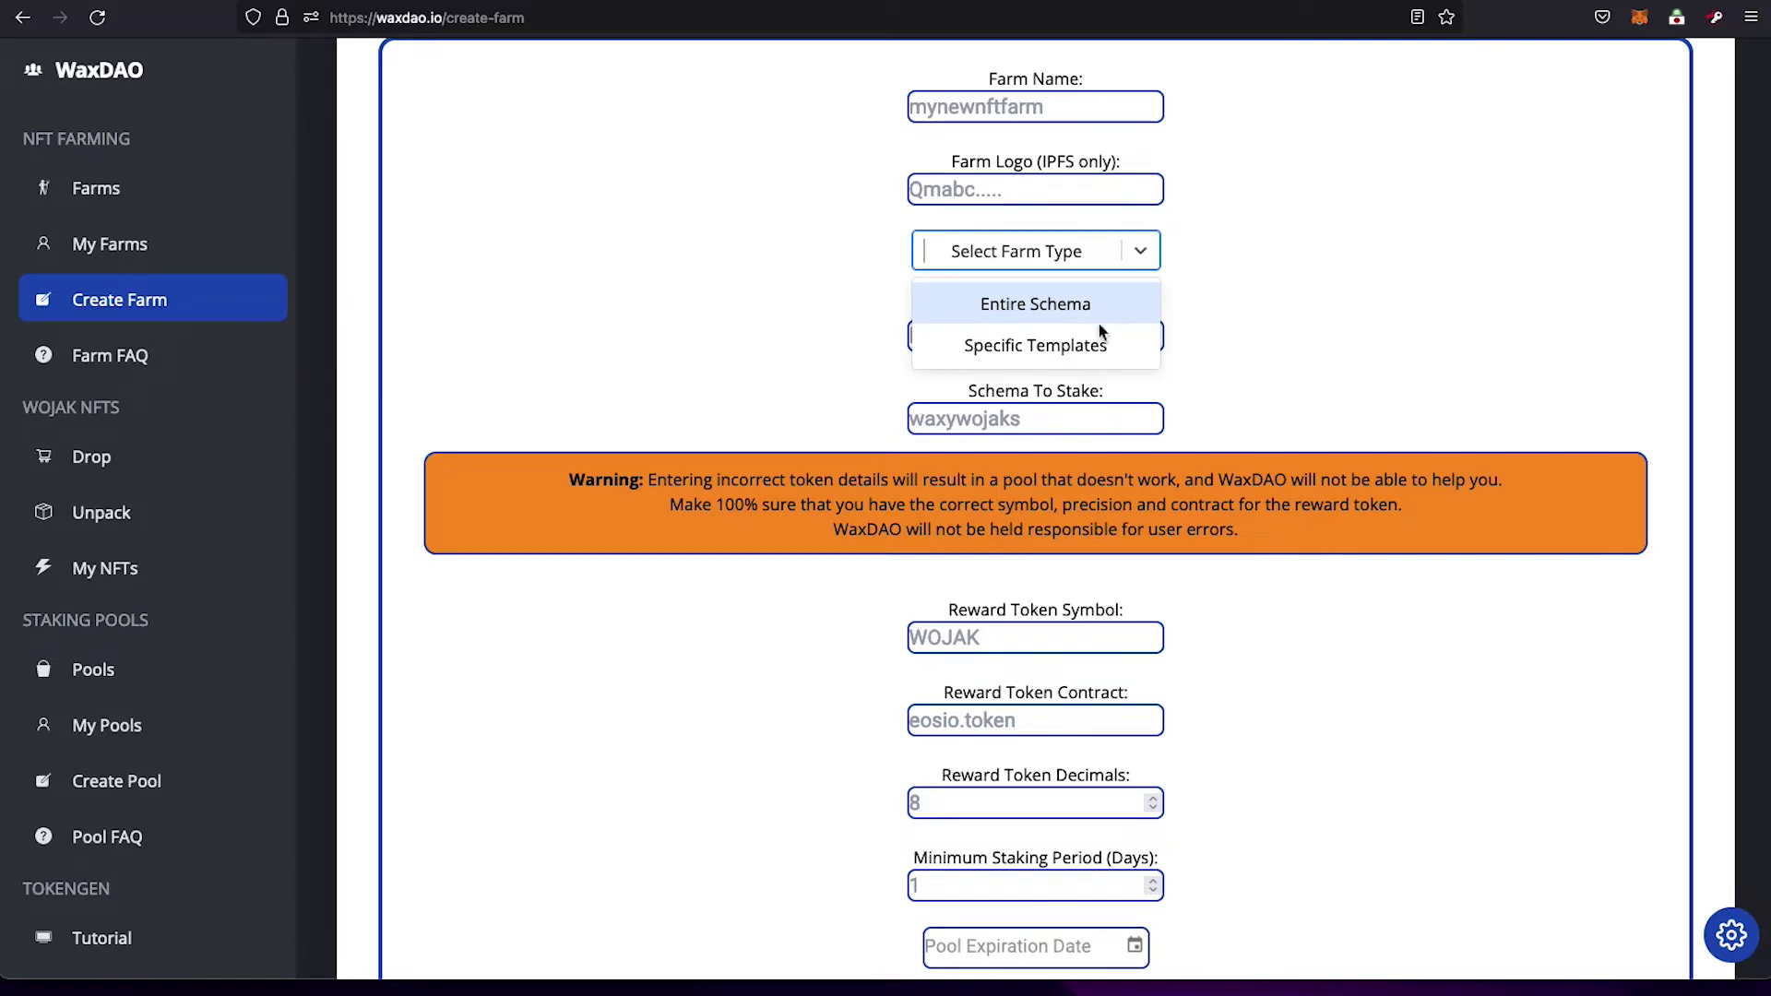
click(1088, 347)
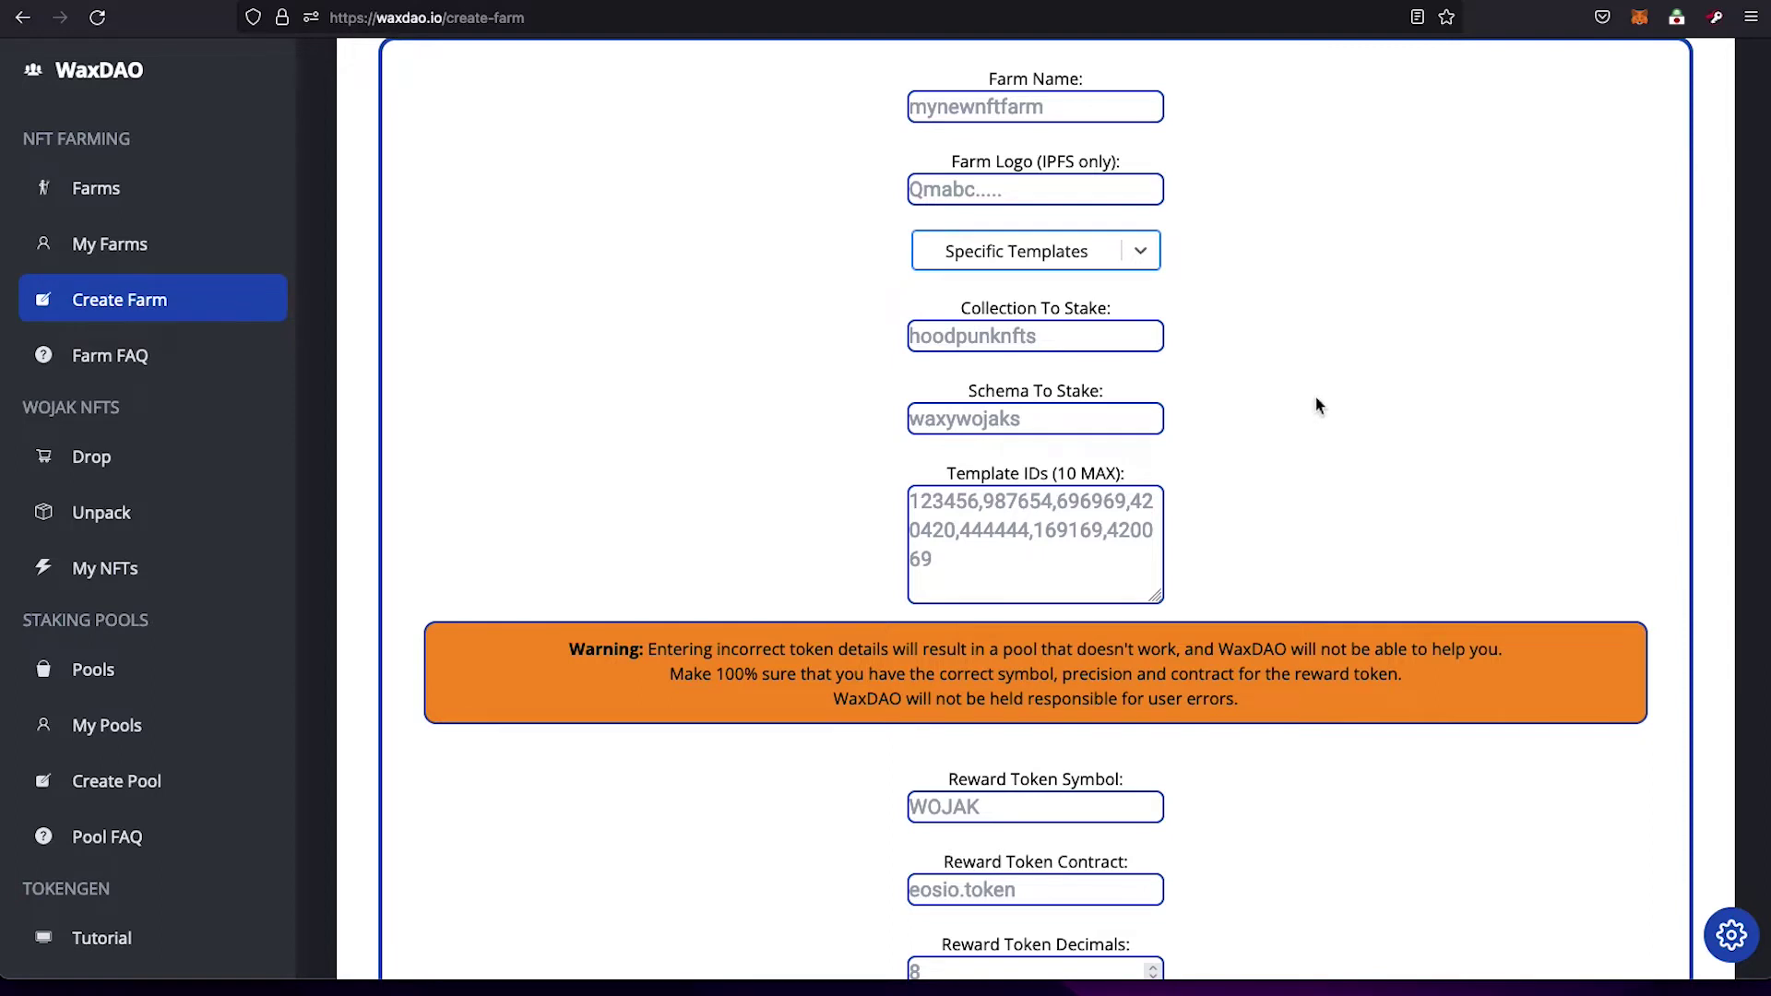
Enter 444444 and 555555 as the template IDs, separated by a comma.
mouse_move(1182, 501)
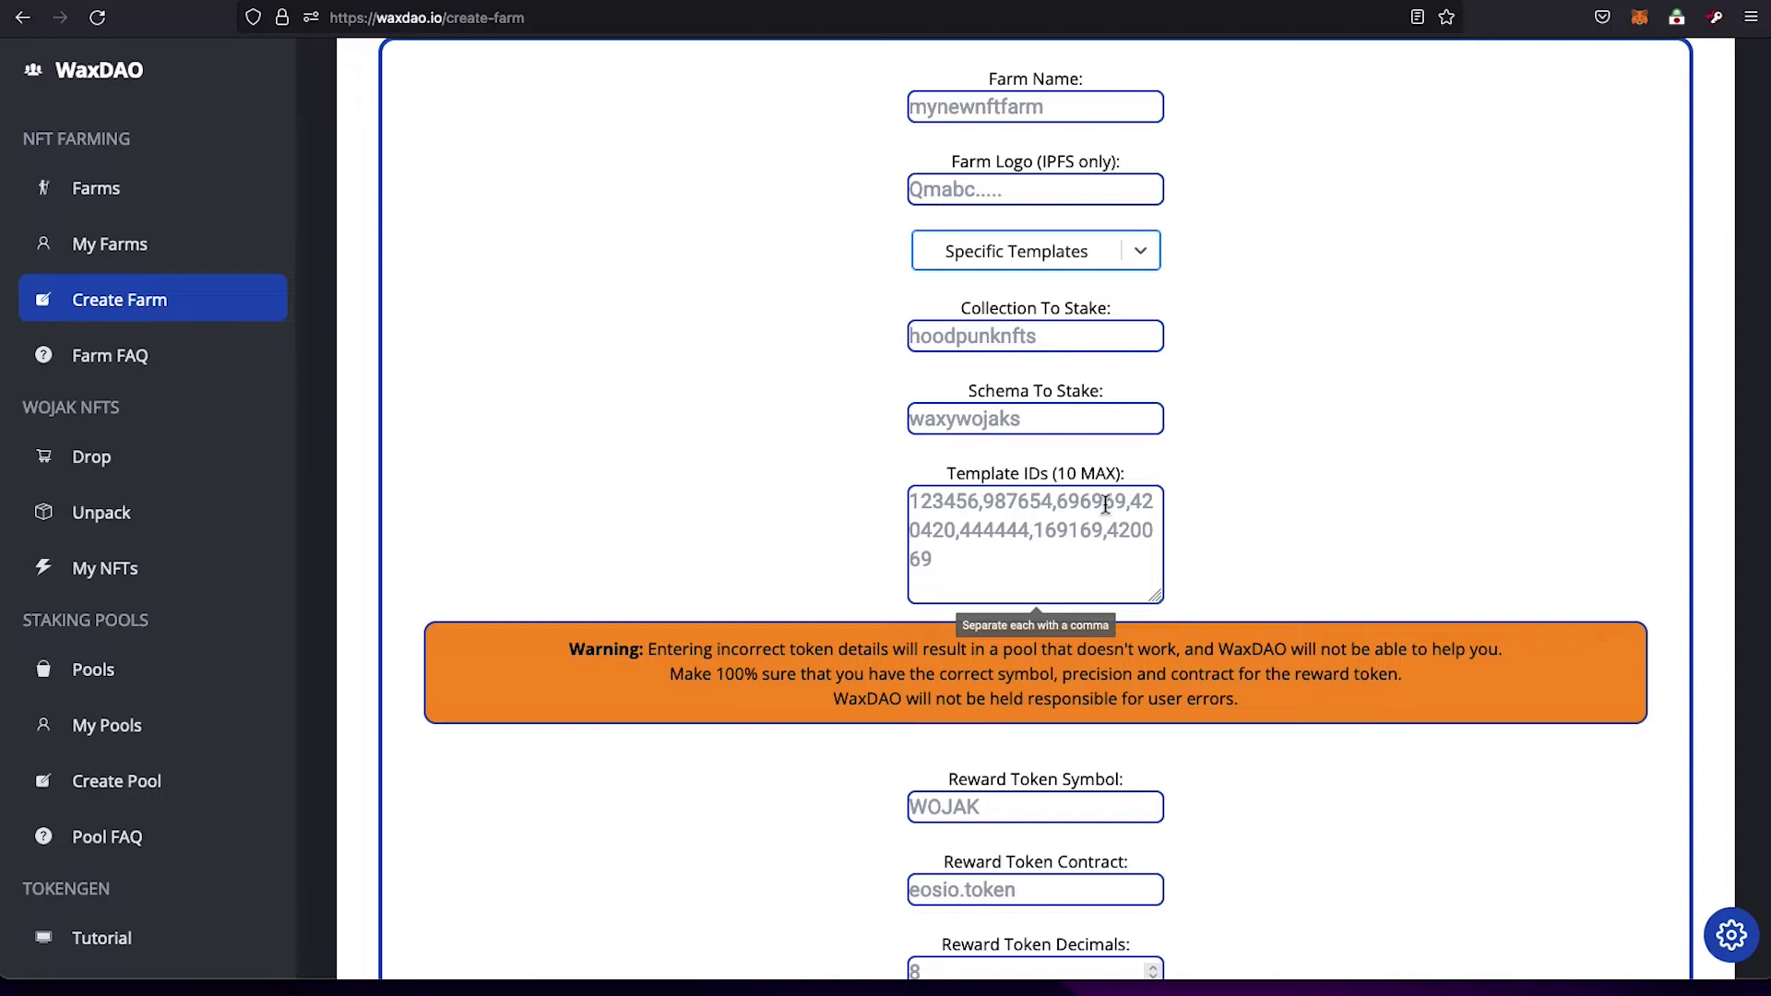
scroll(1105, 503, down, 1)
click(1079, 475)
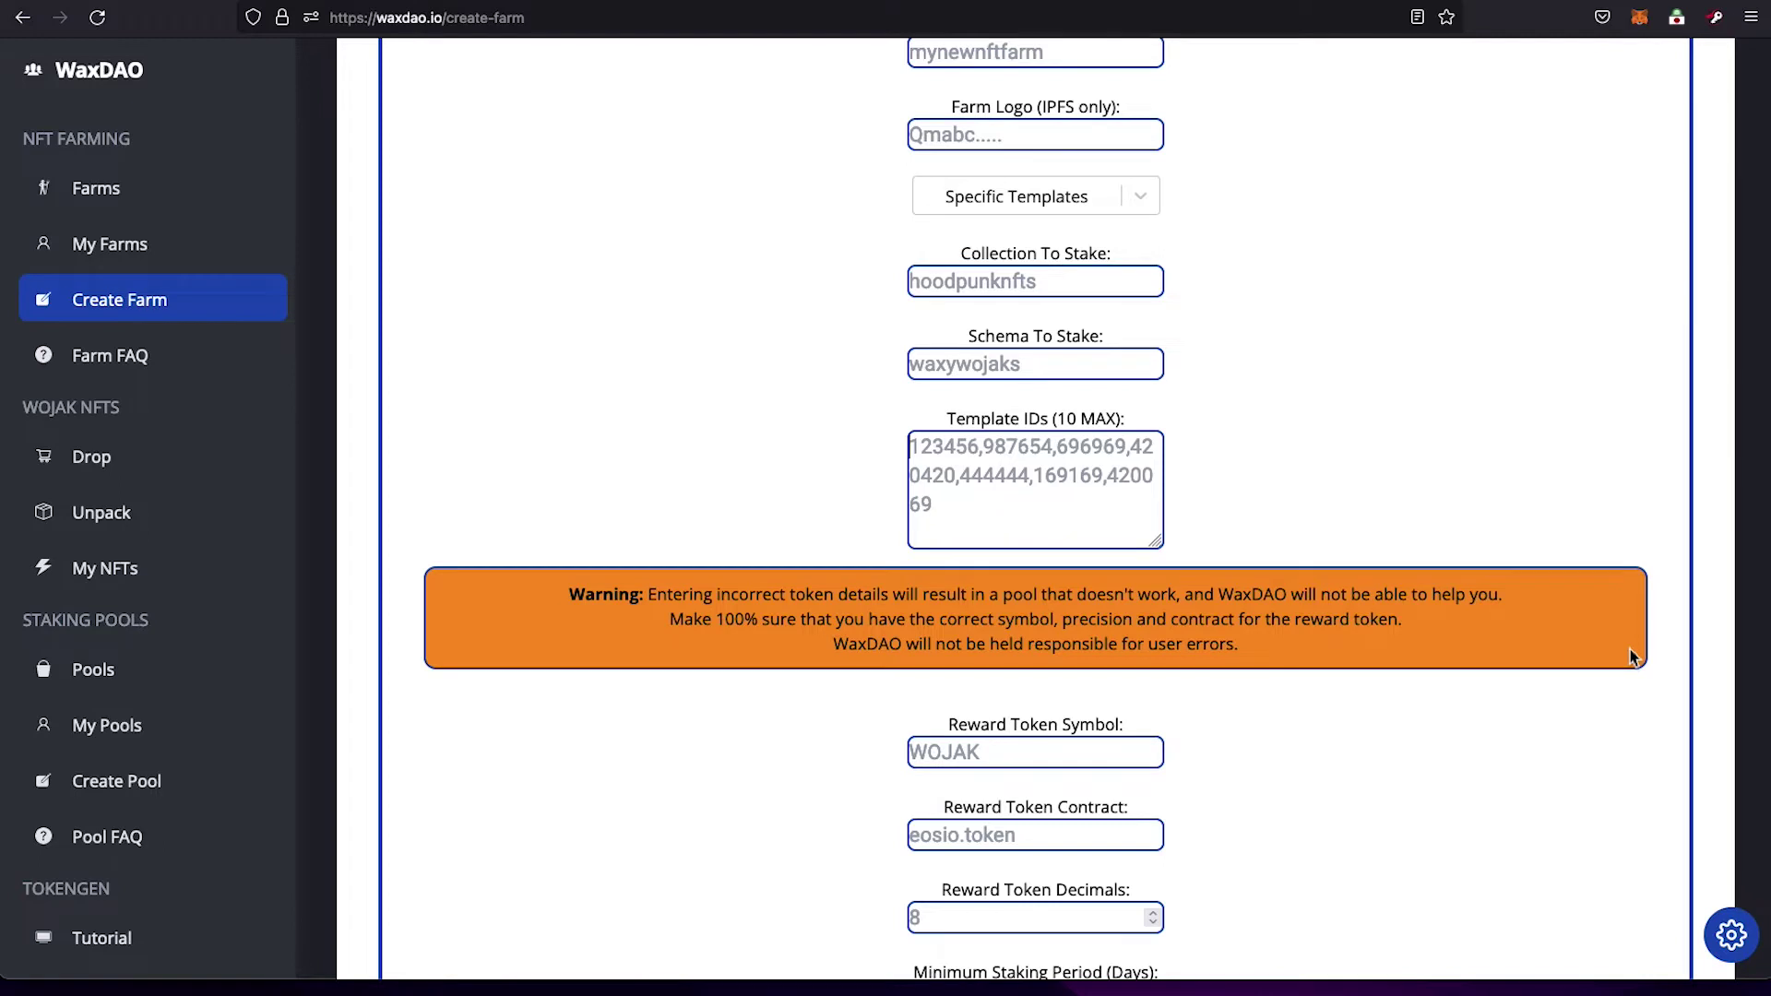
text(444444)
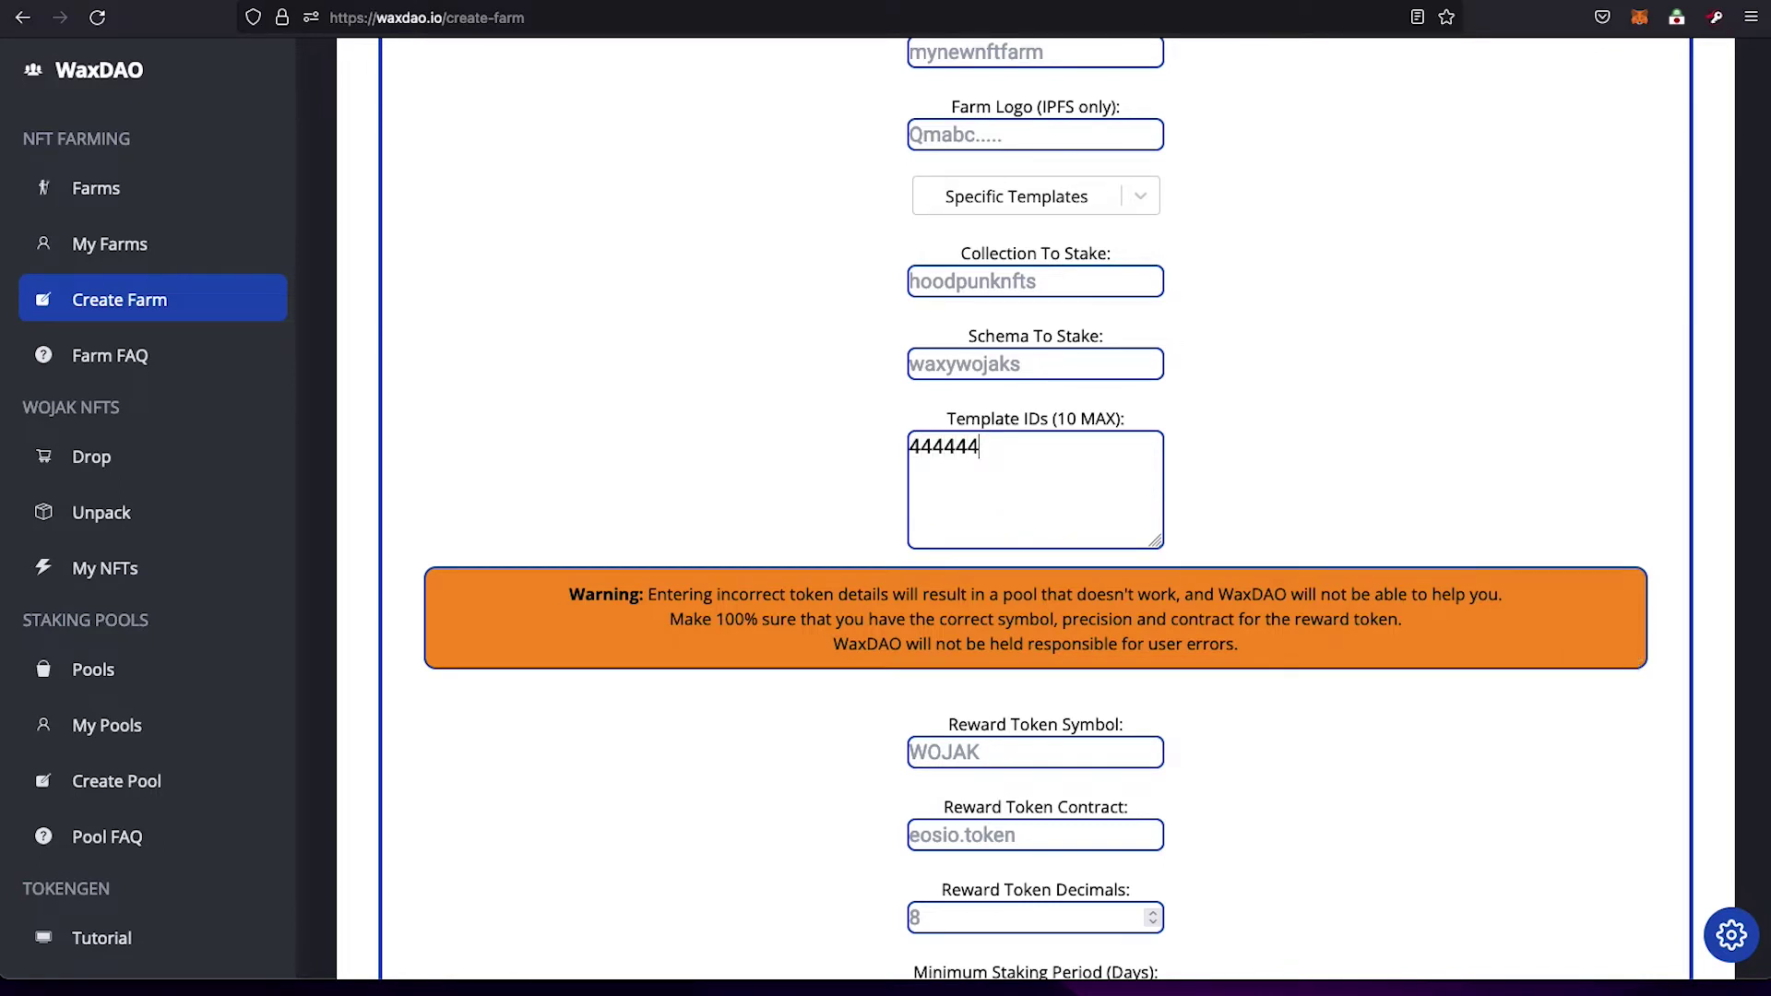
text(,555555)
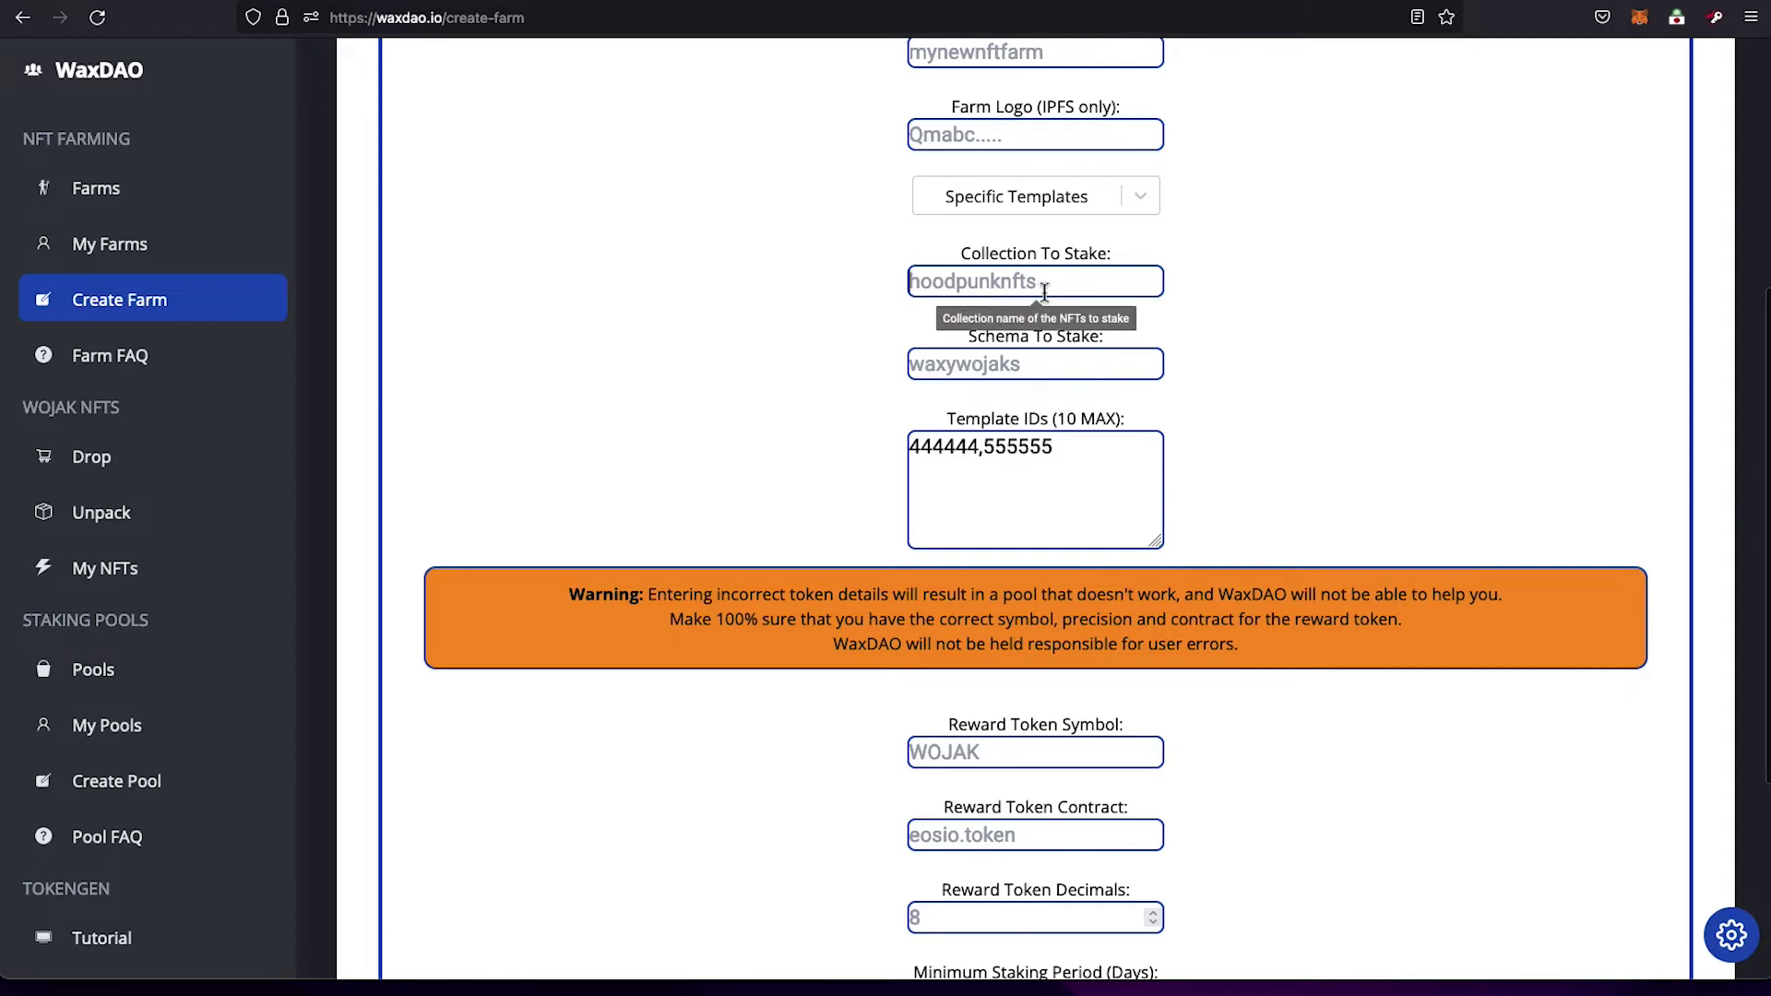
Check the collection and schema fields and set the reward token symbol to WAX.
scroll(1160, 302, up, 1)
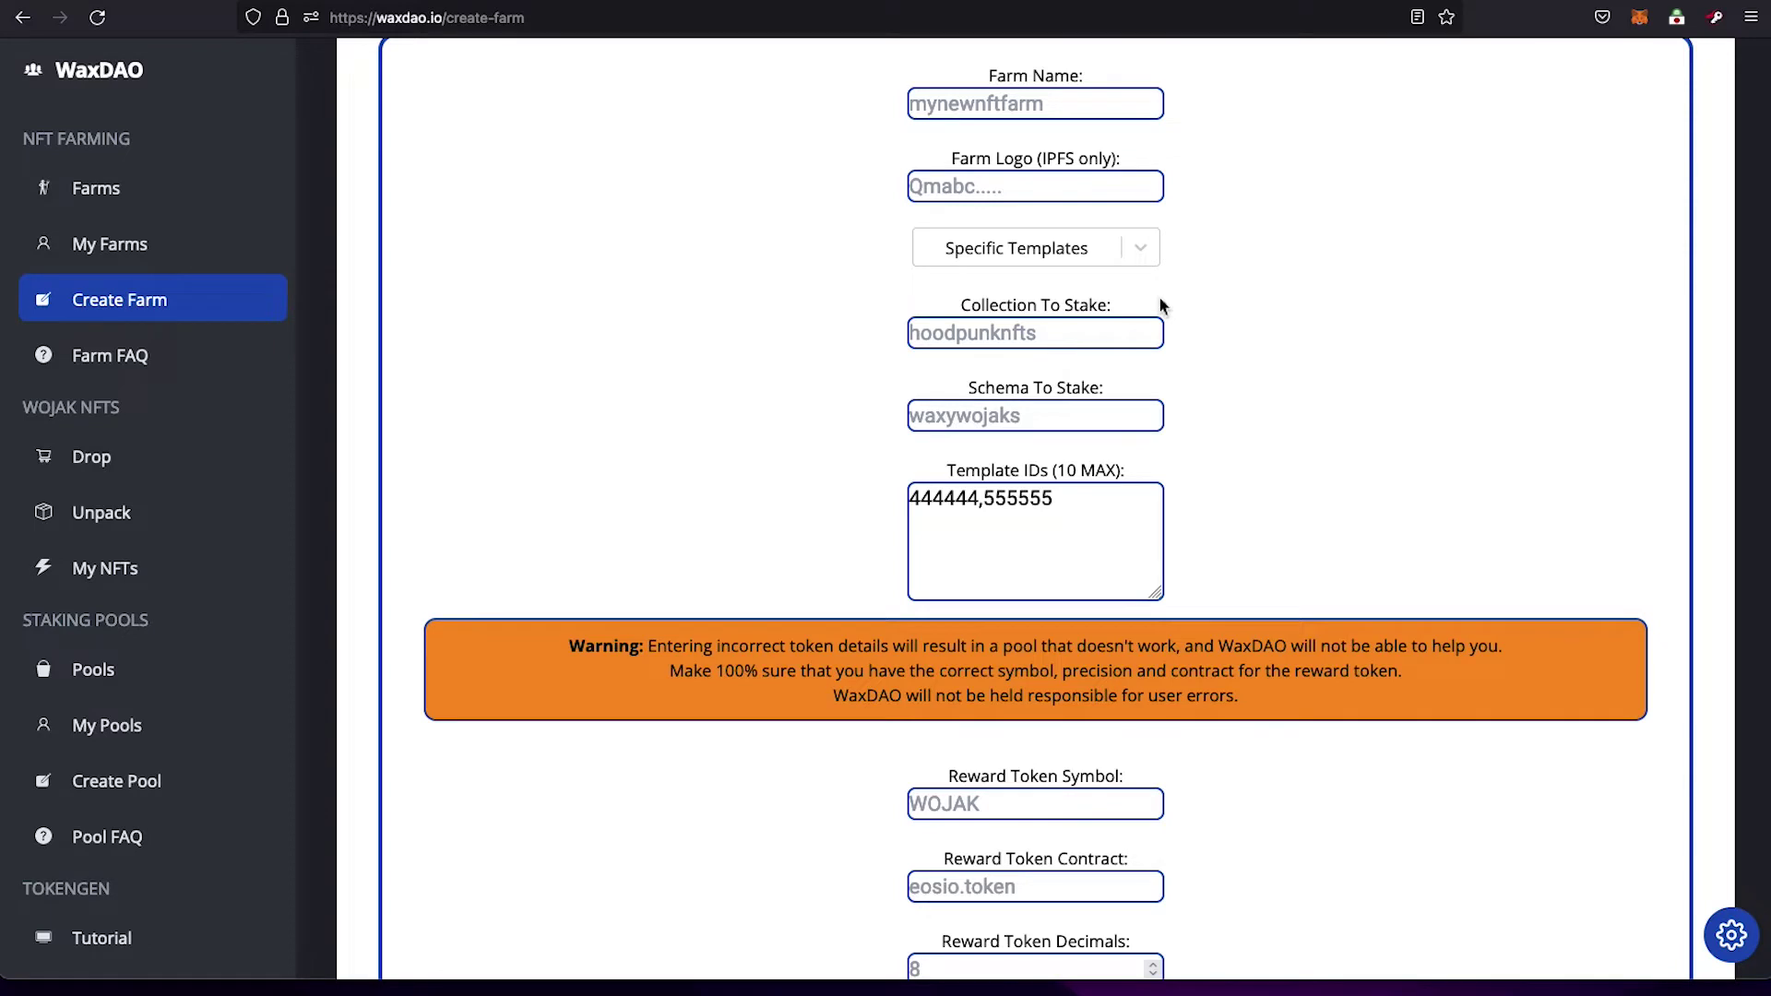
scroll(1075, 404, down, 1)
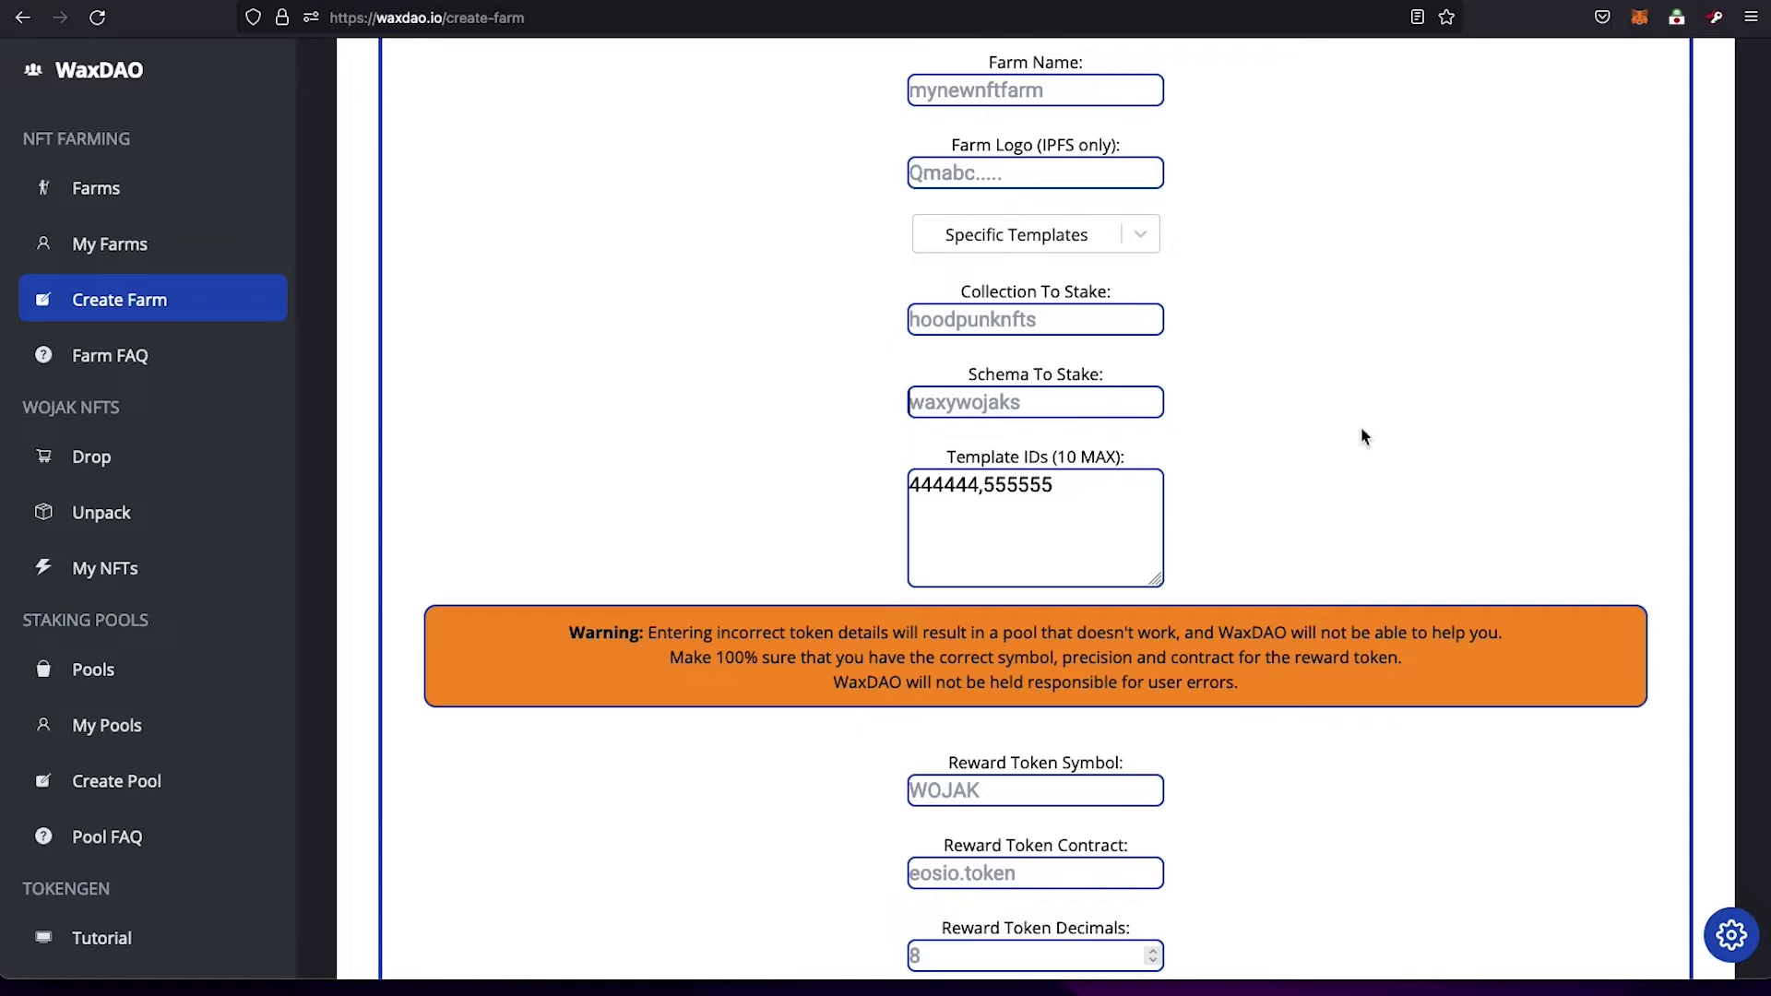
scroll(1364, 435, down, 4)
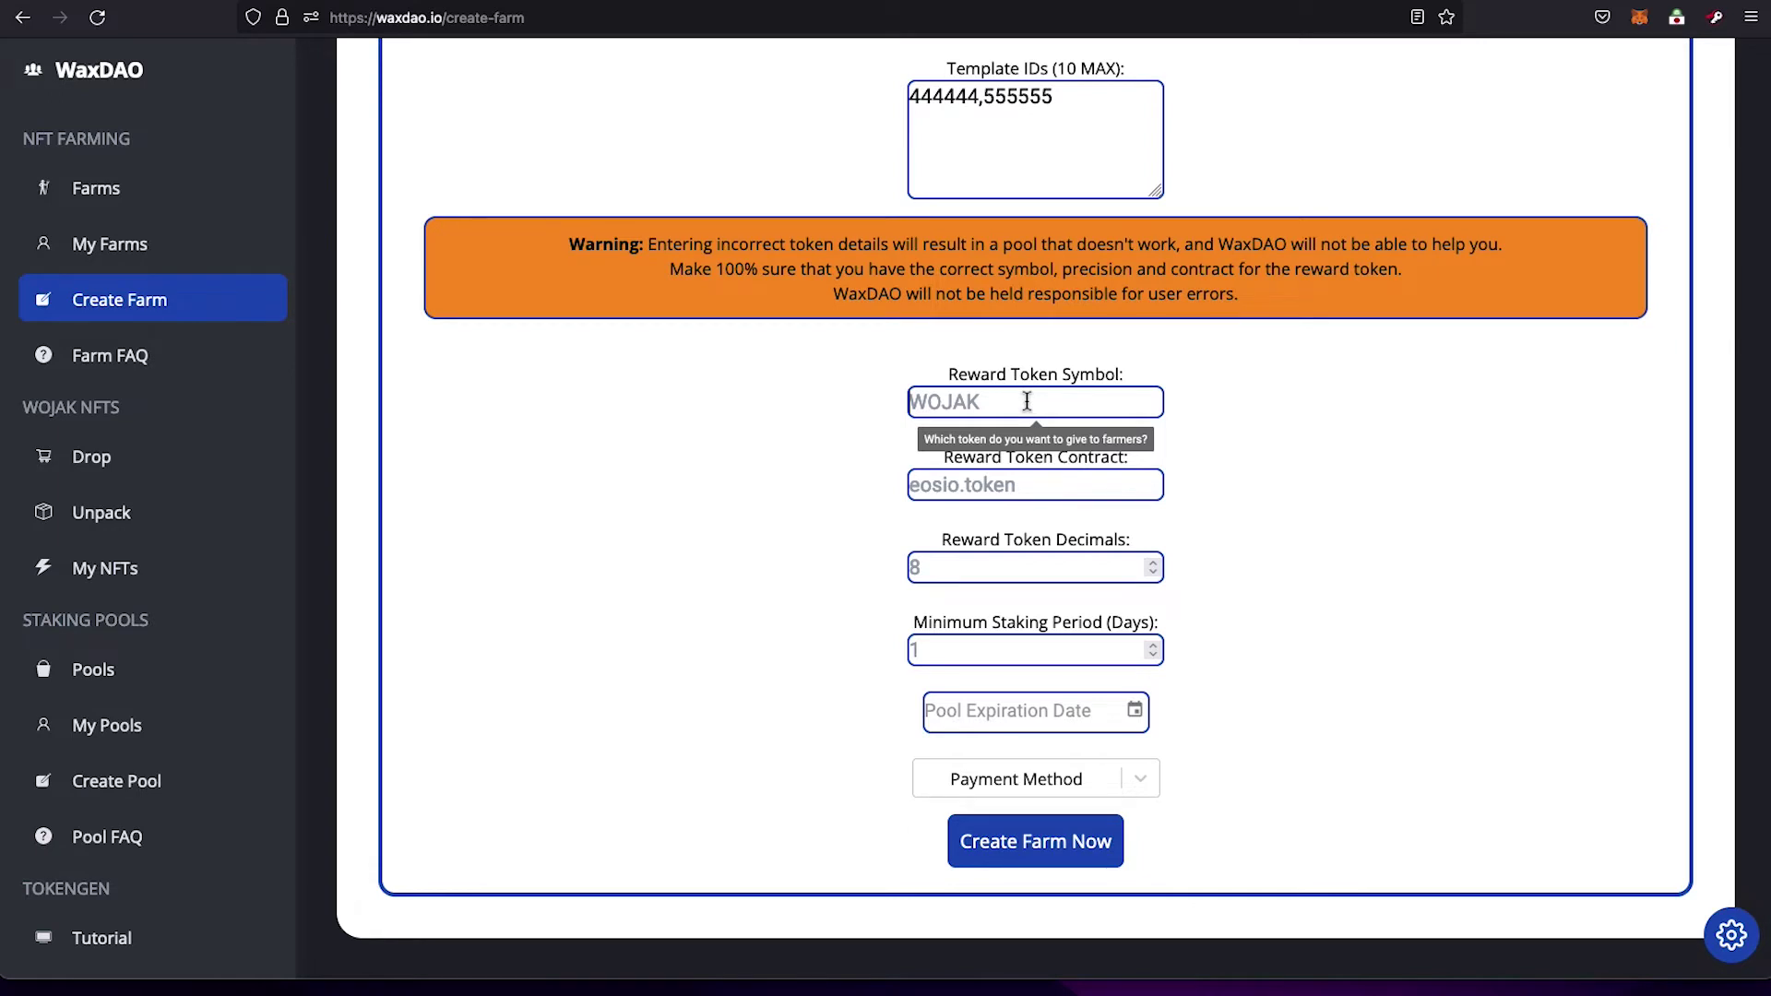
text(WAX)
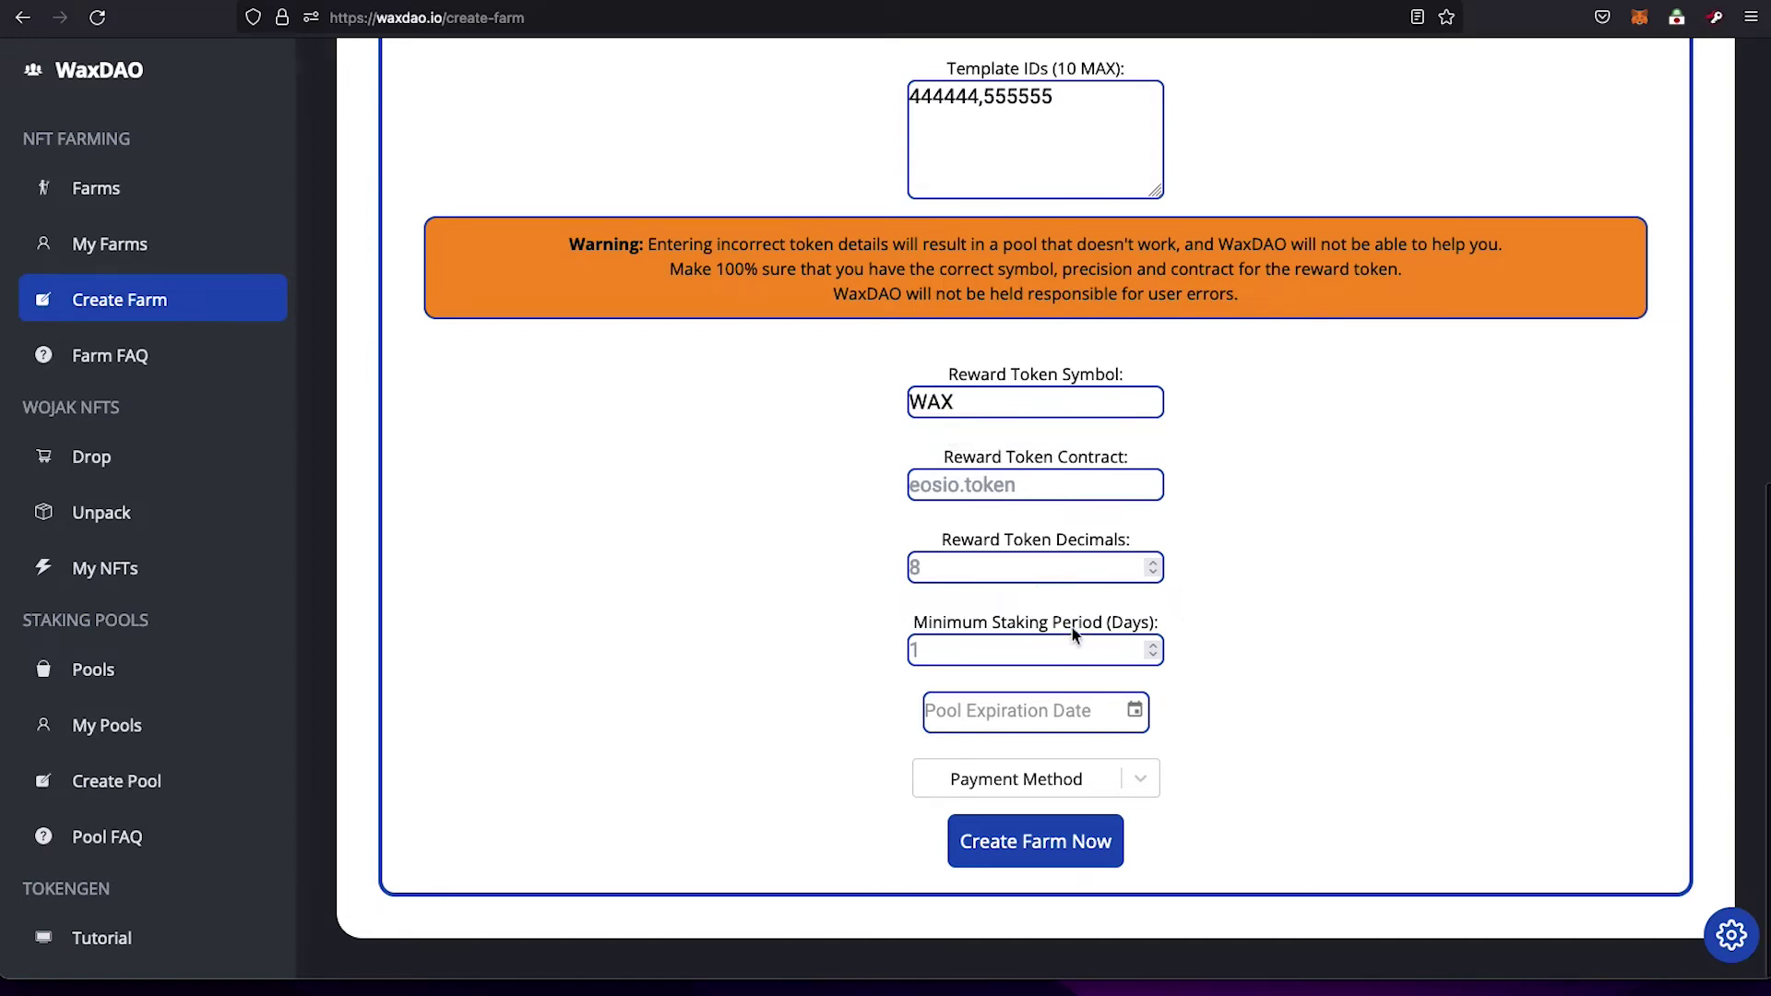
Set the reward token contract to eosio.token and the reward token decimals to 8.
scroll(1206, 379, up, 8)
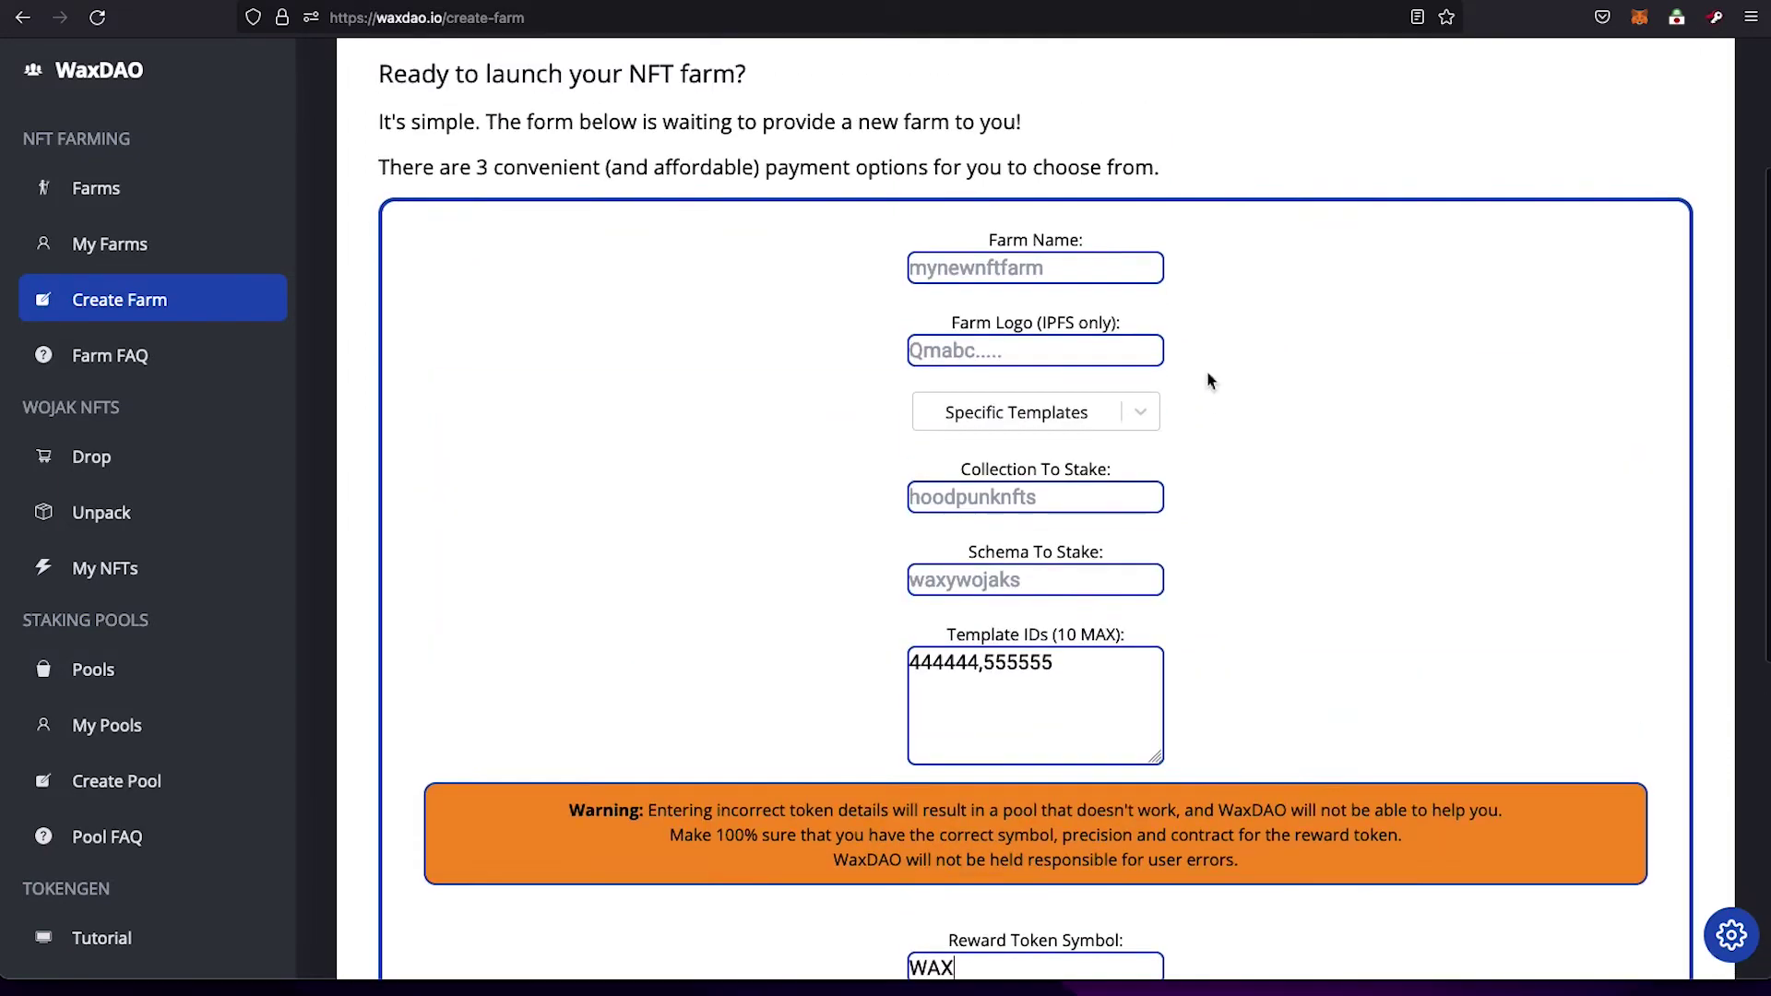
scroll(1209, 382, down, 8)
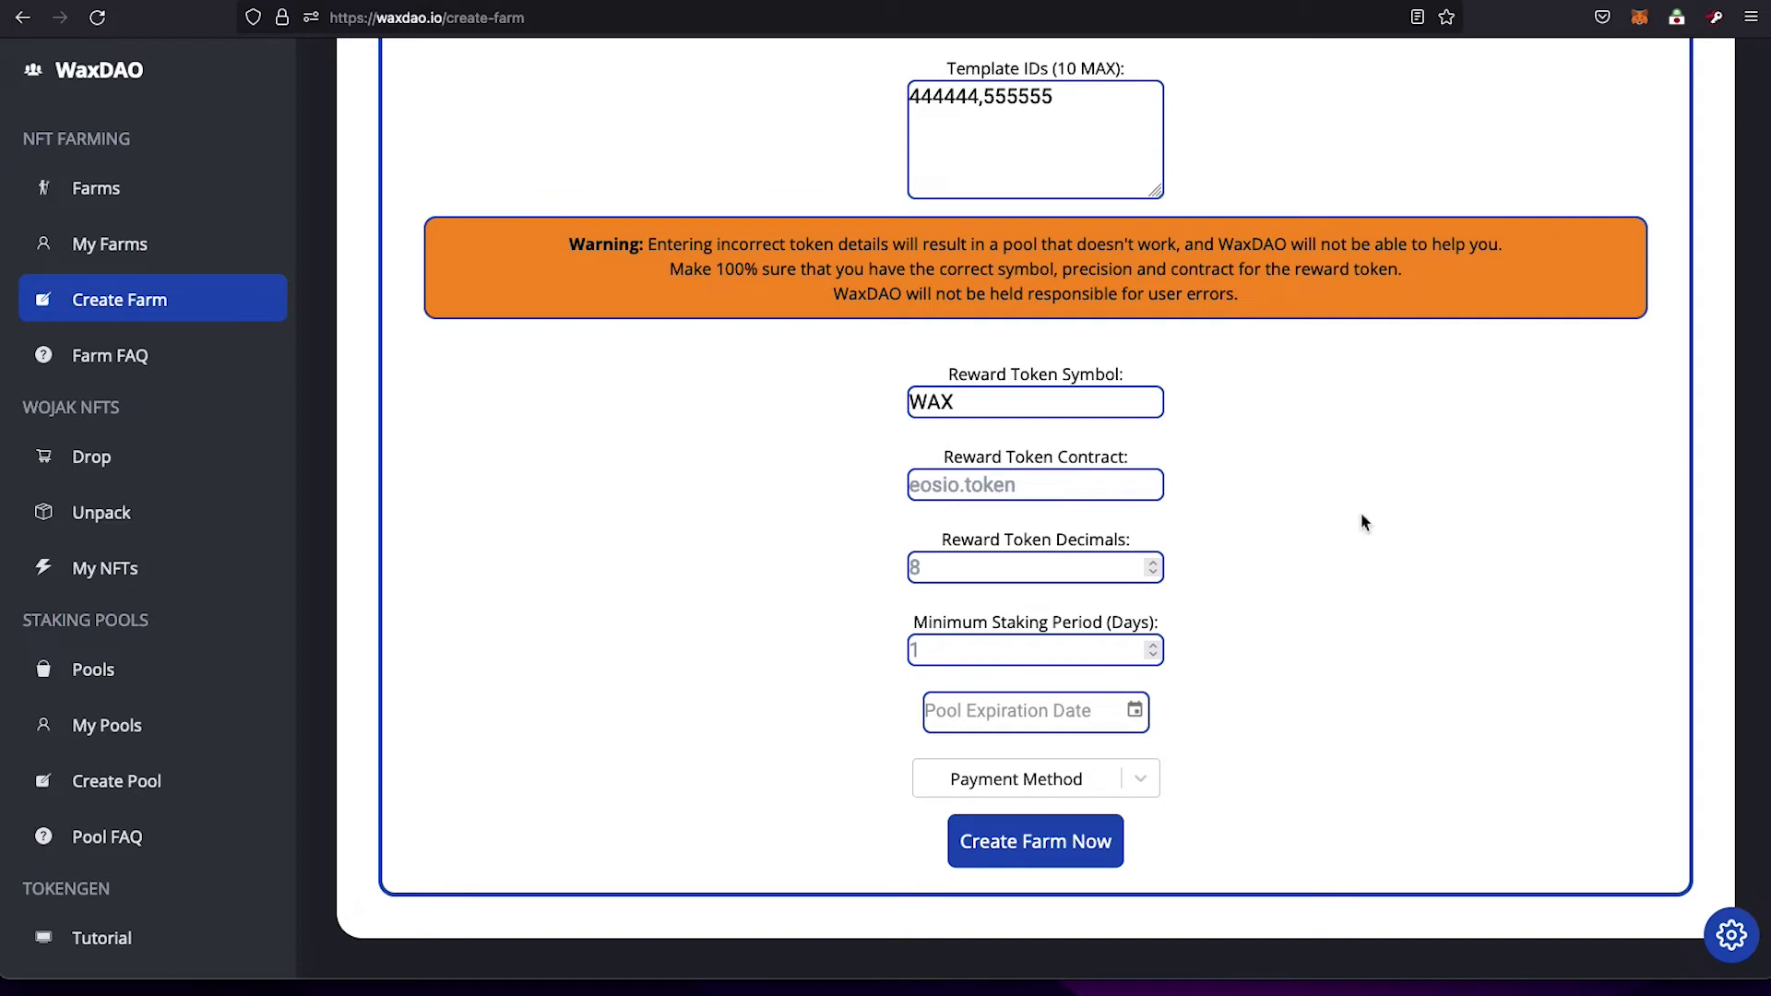
mouse_move(980, 402)
mouse_move(1041, 493)
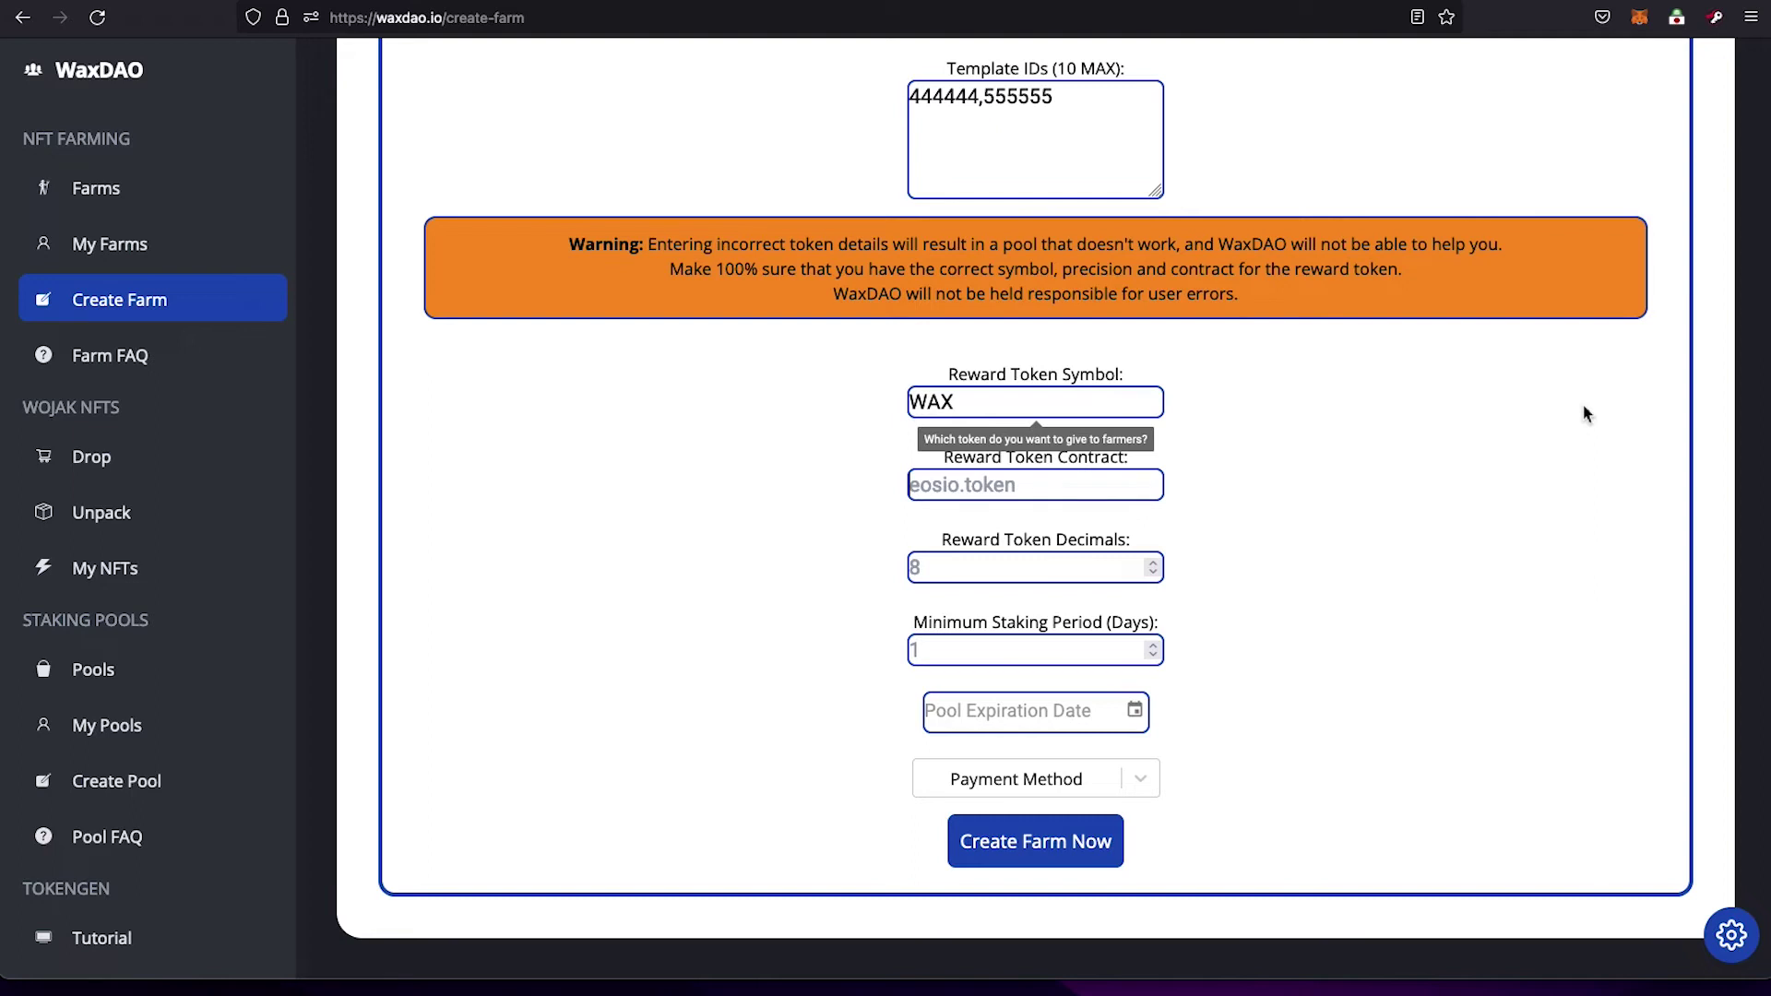
key(ctrl+v)
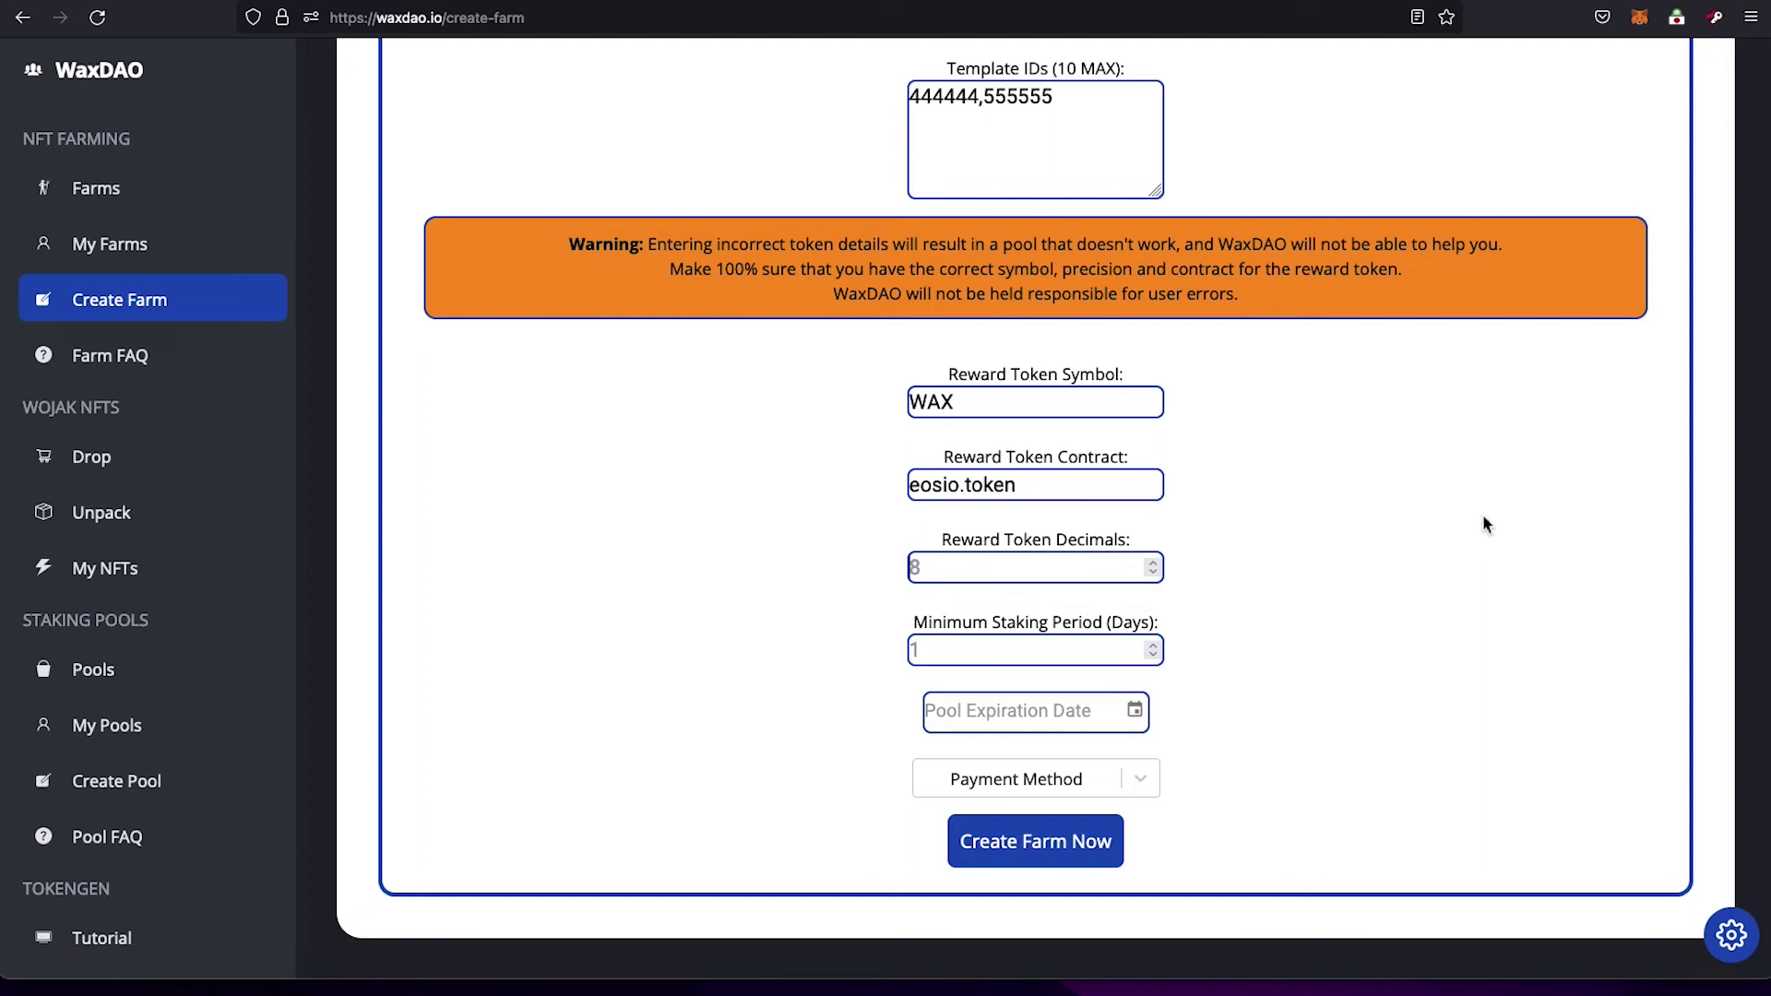
text(8)
Read the Farm FAQ through to its section on further questions and return to the farm creation form.
click(146, 369)
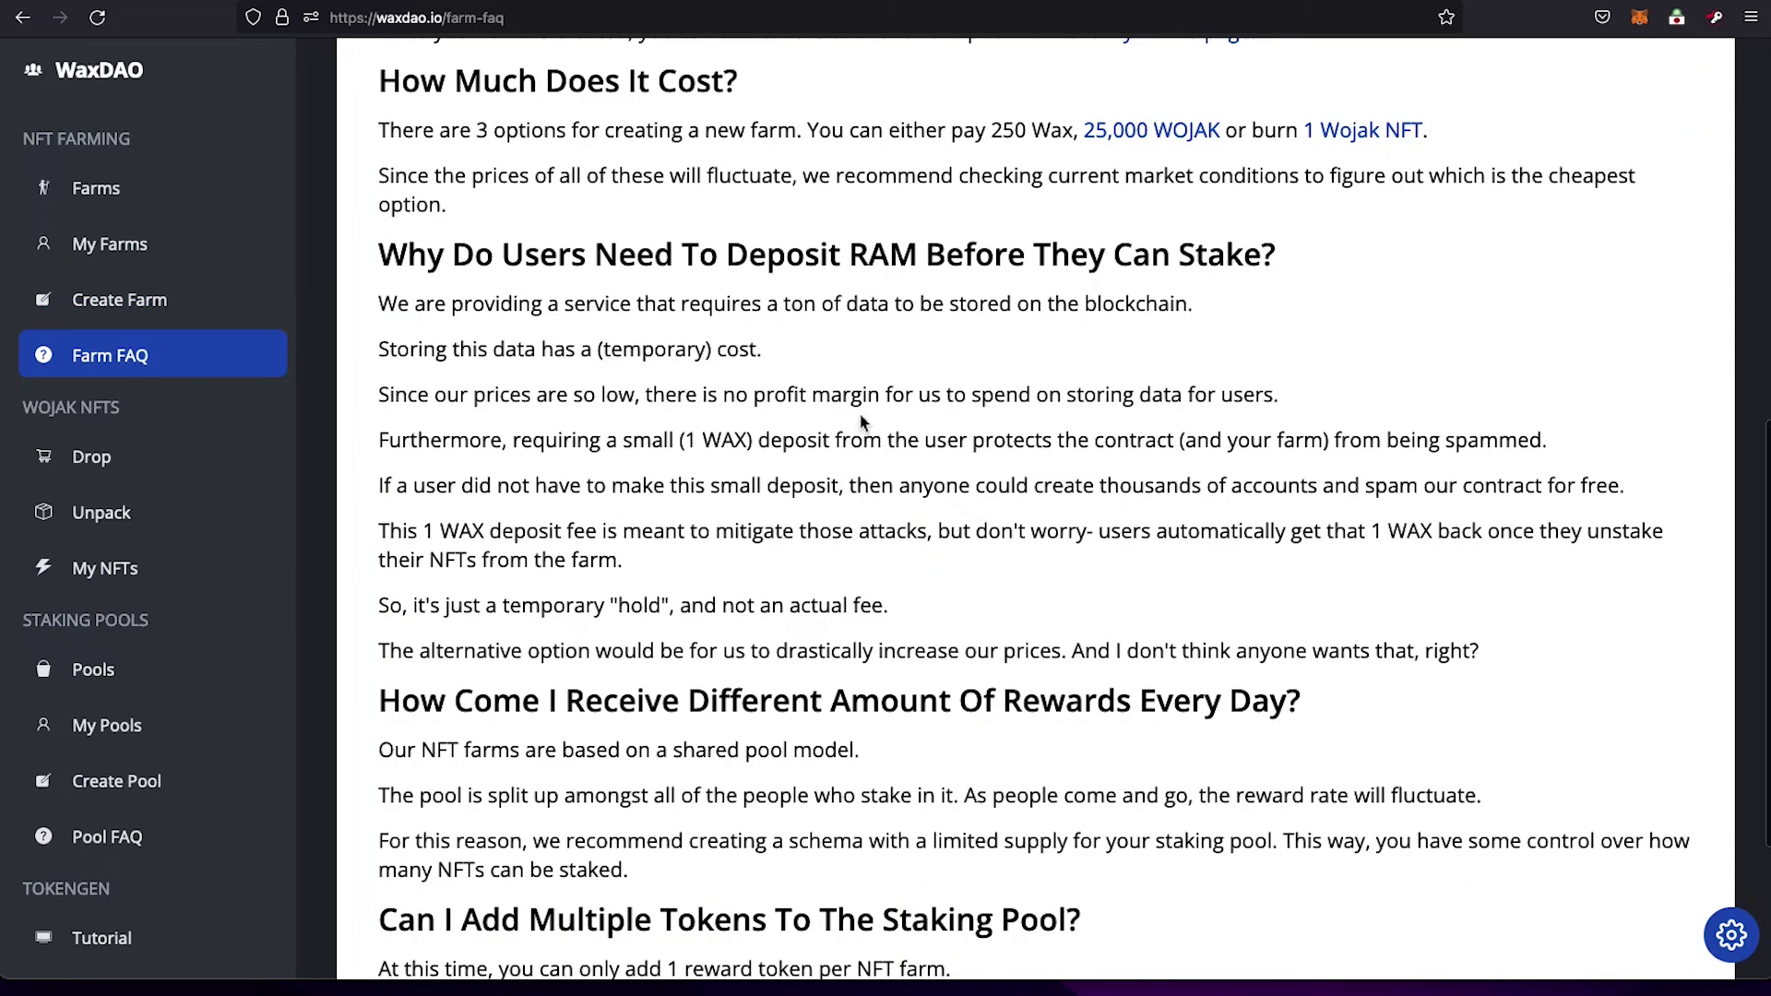
scroll(923, 406, down, 3)
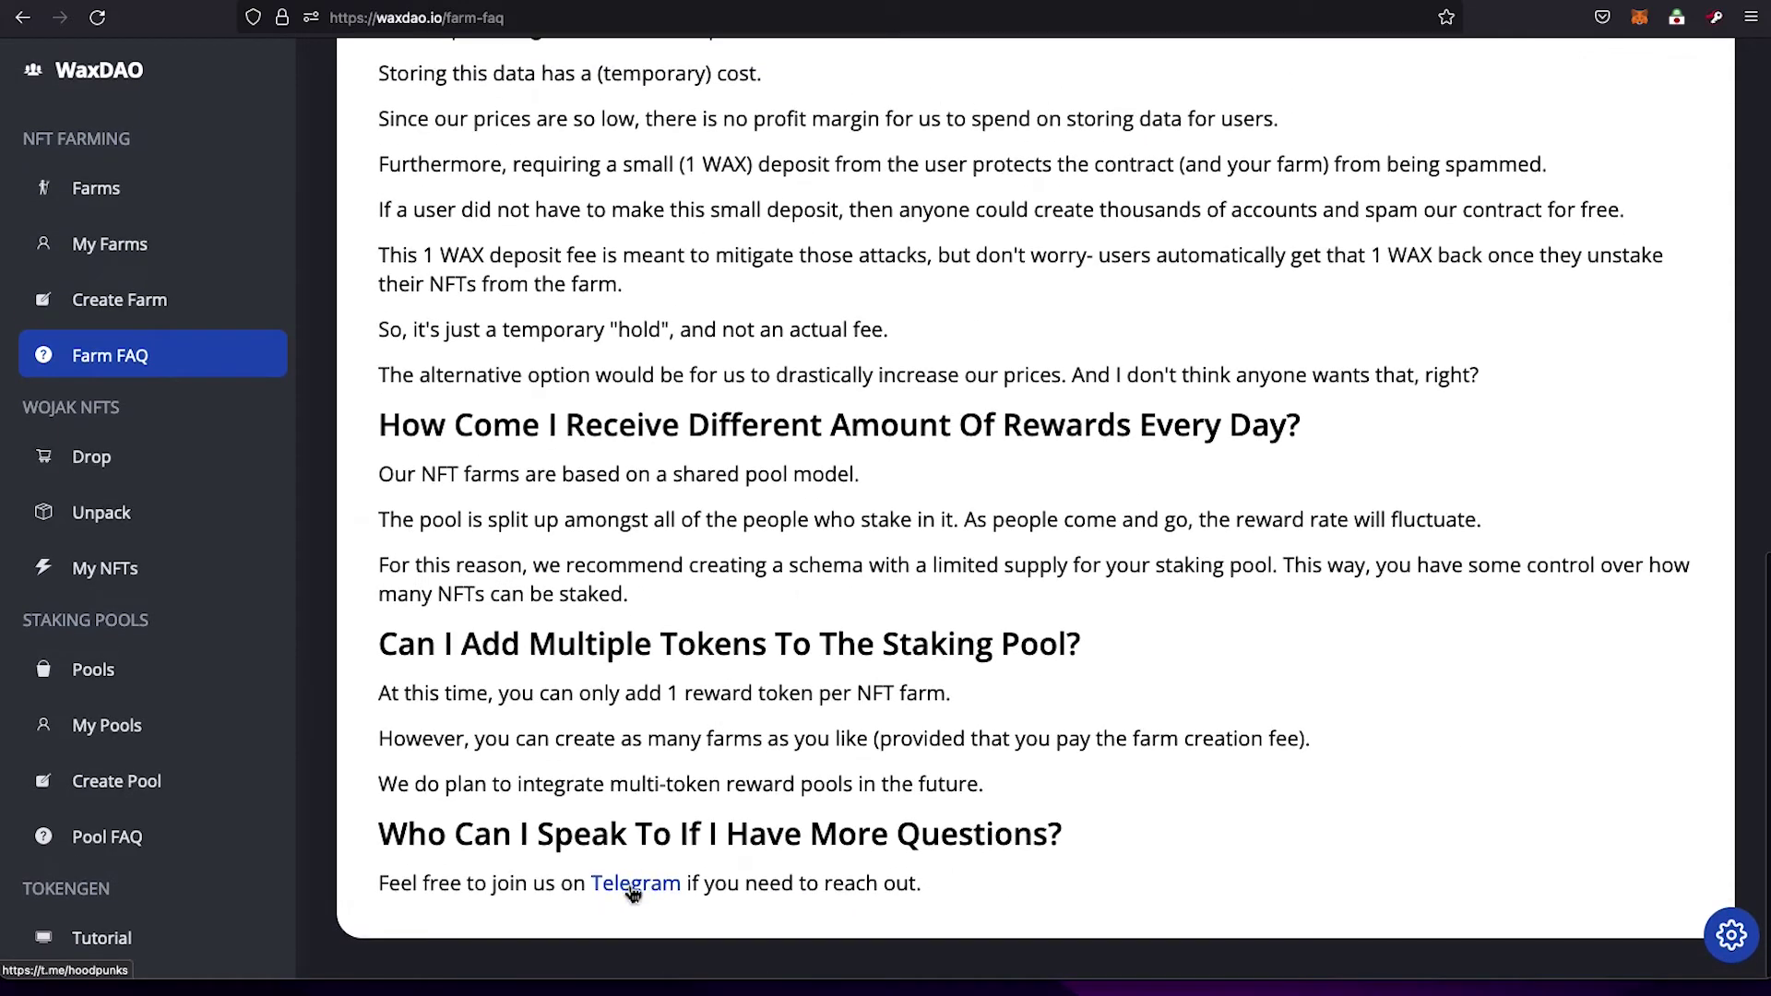
click(144, 304)
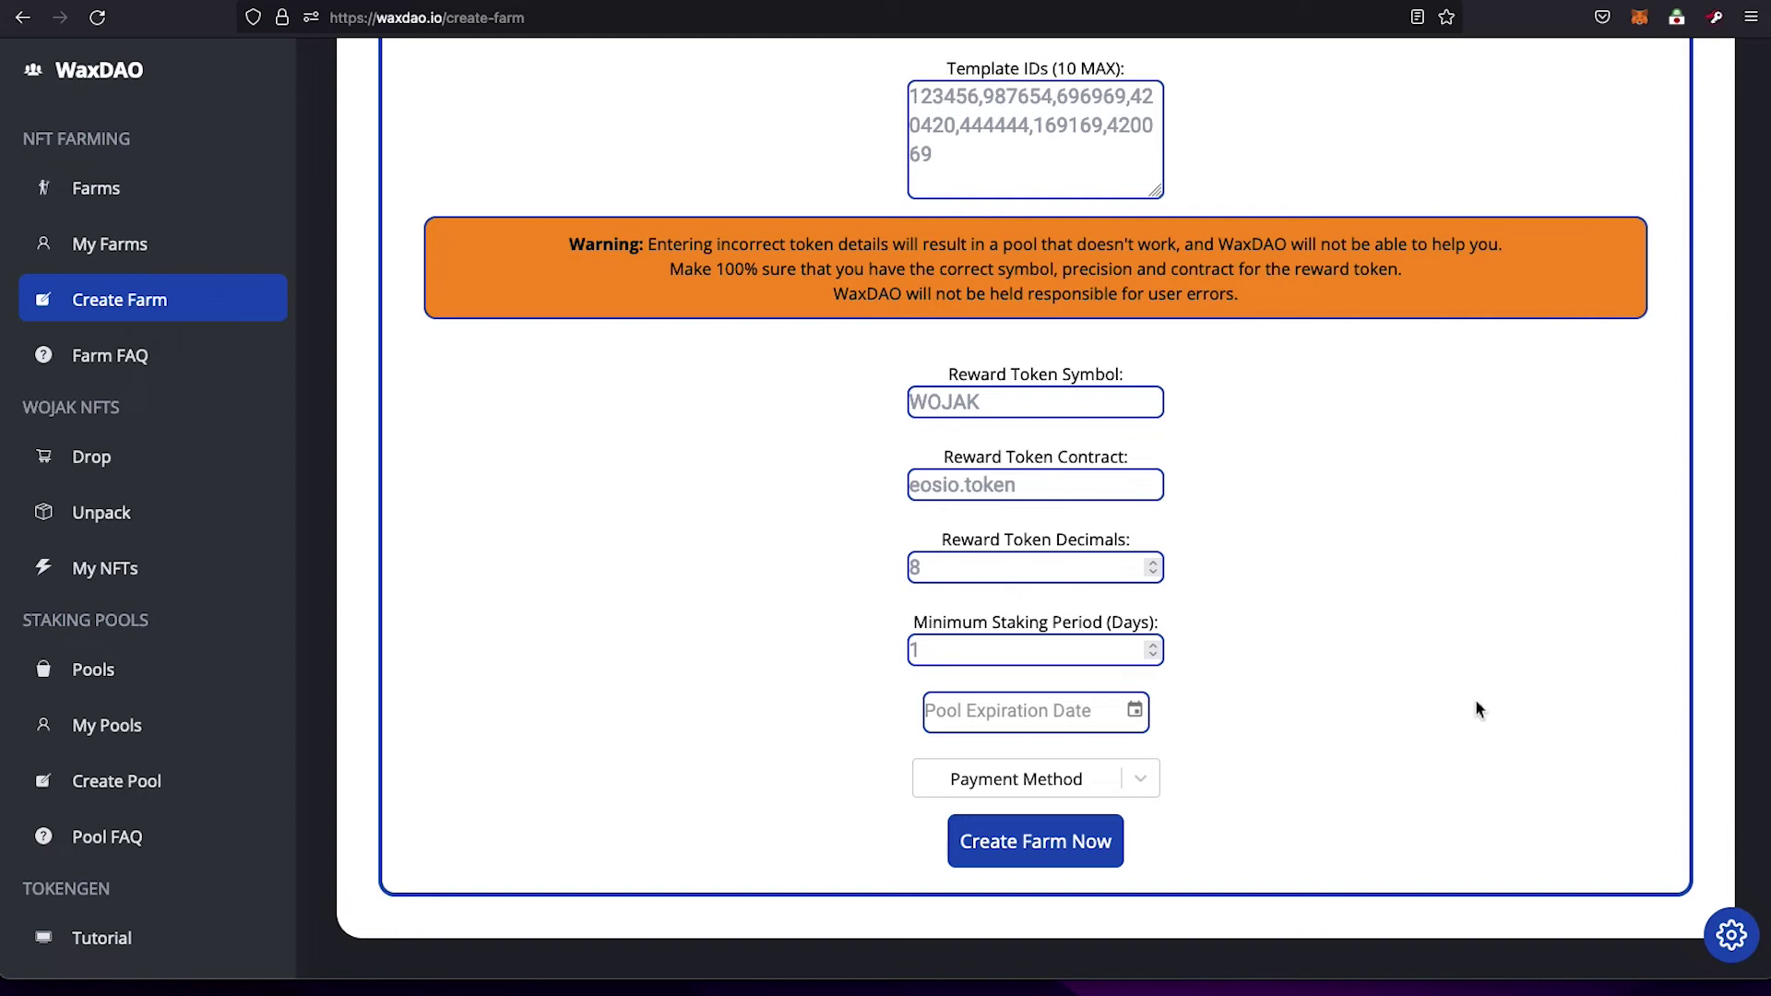
Set the minimum staking period to 10 days and the pool expiration date to 8/30/2022.
text(10)
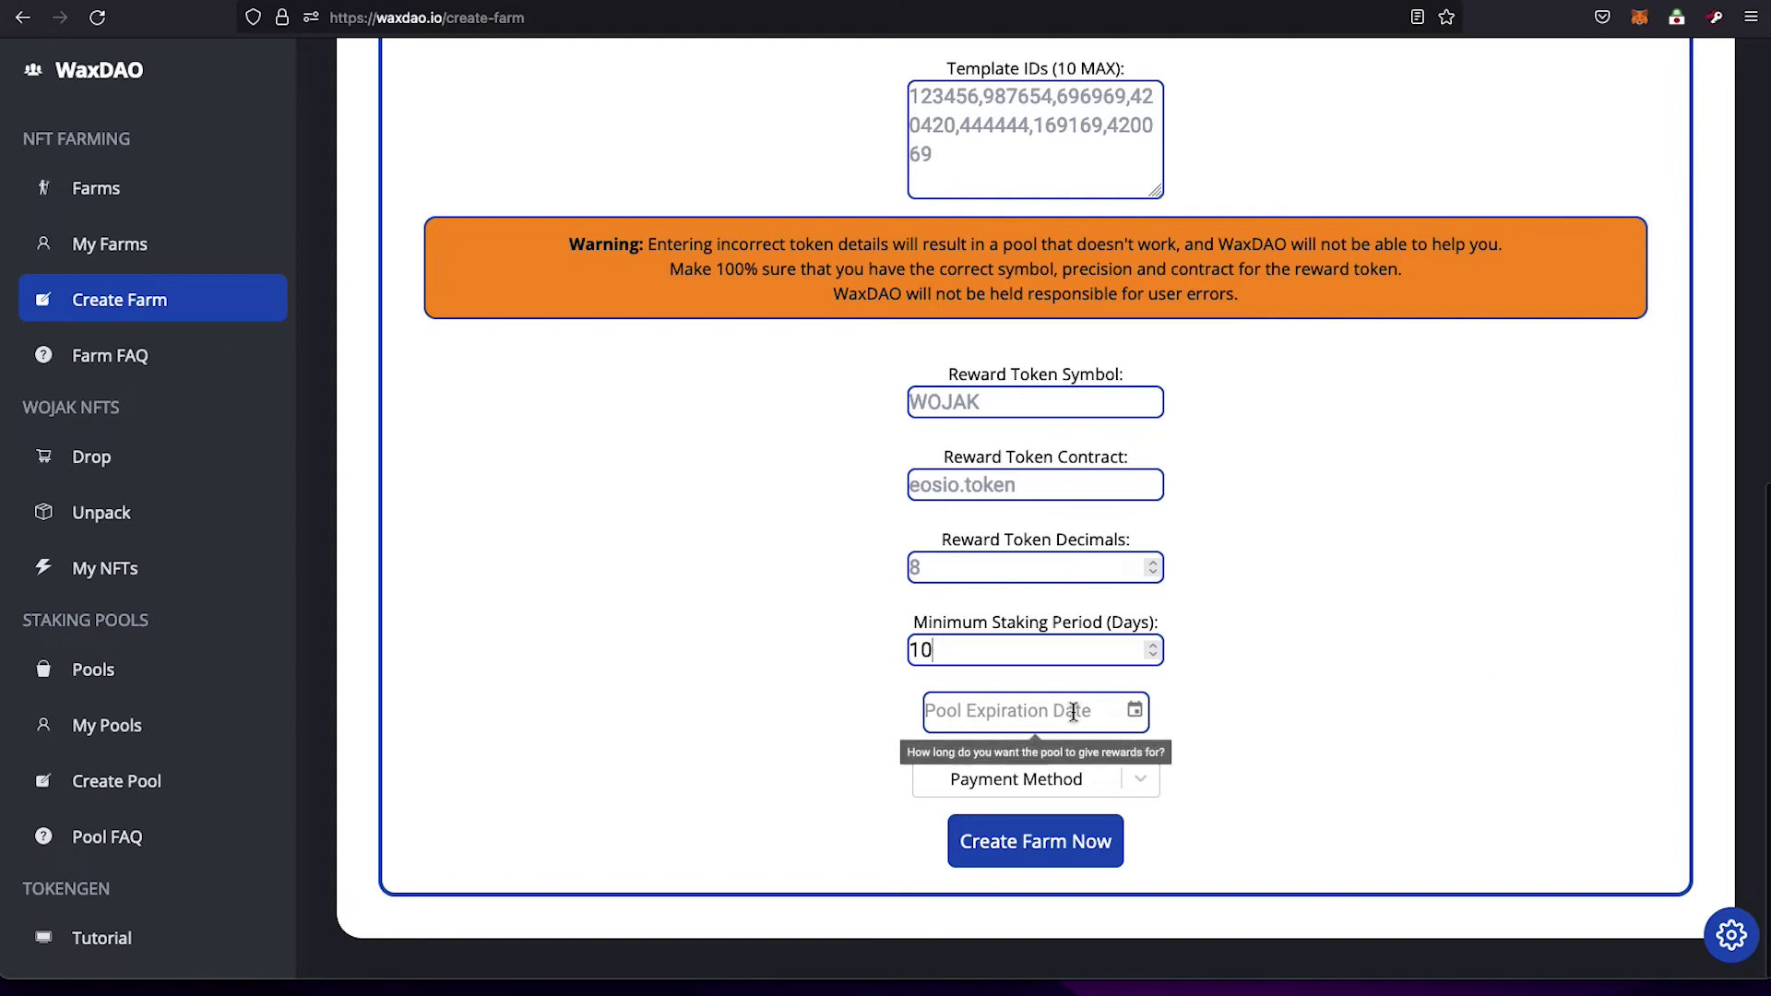
click(1136, 712)
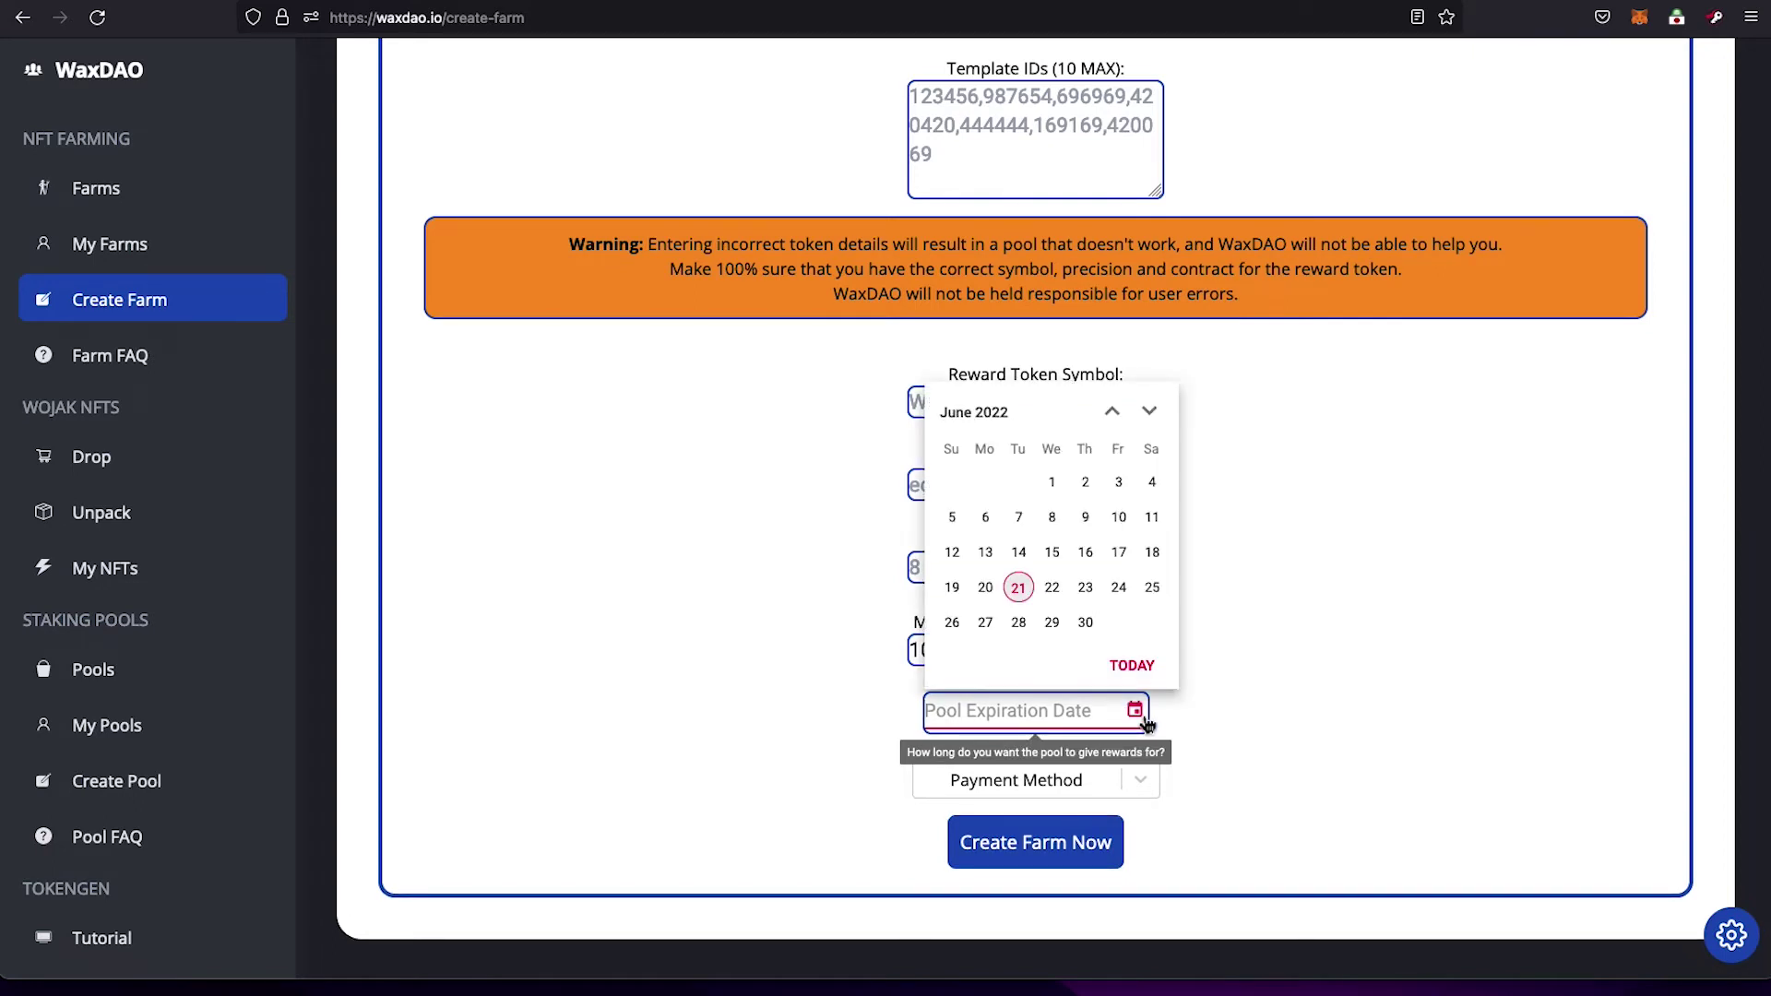
click(1149, 411)
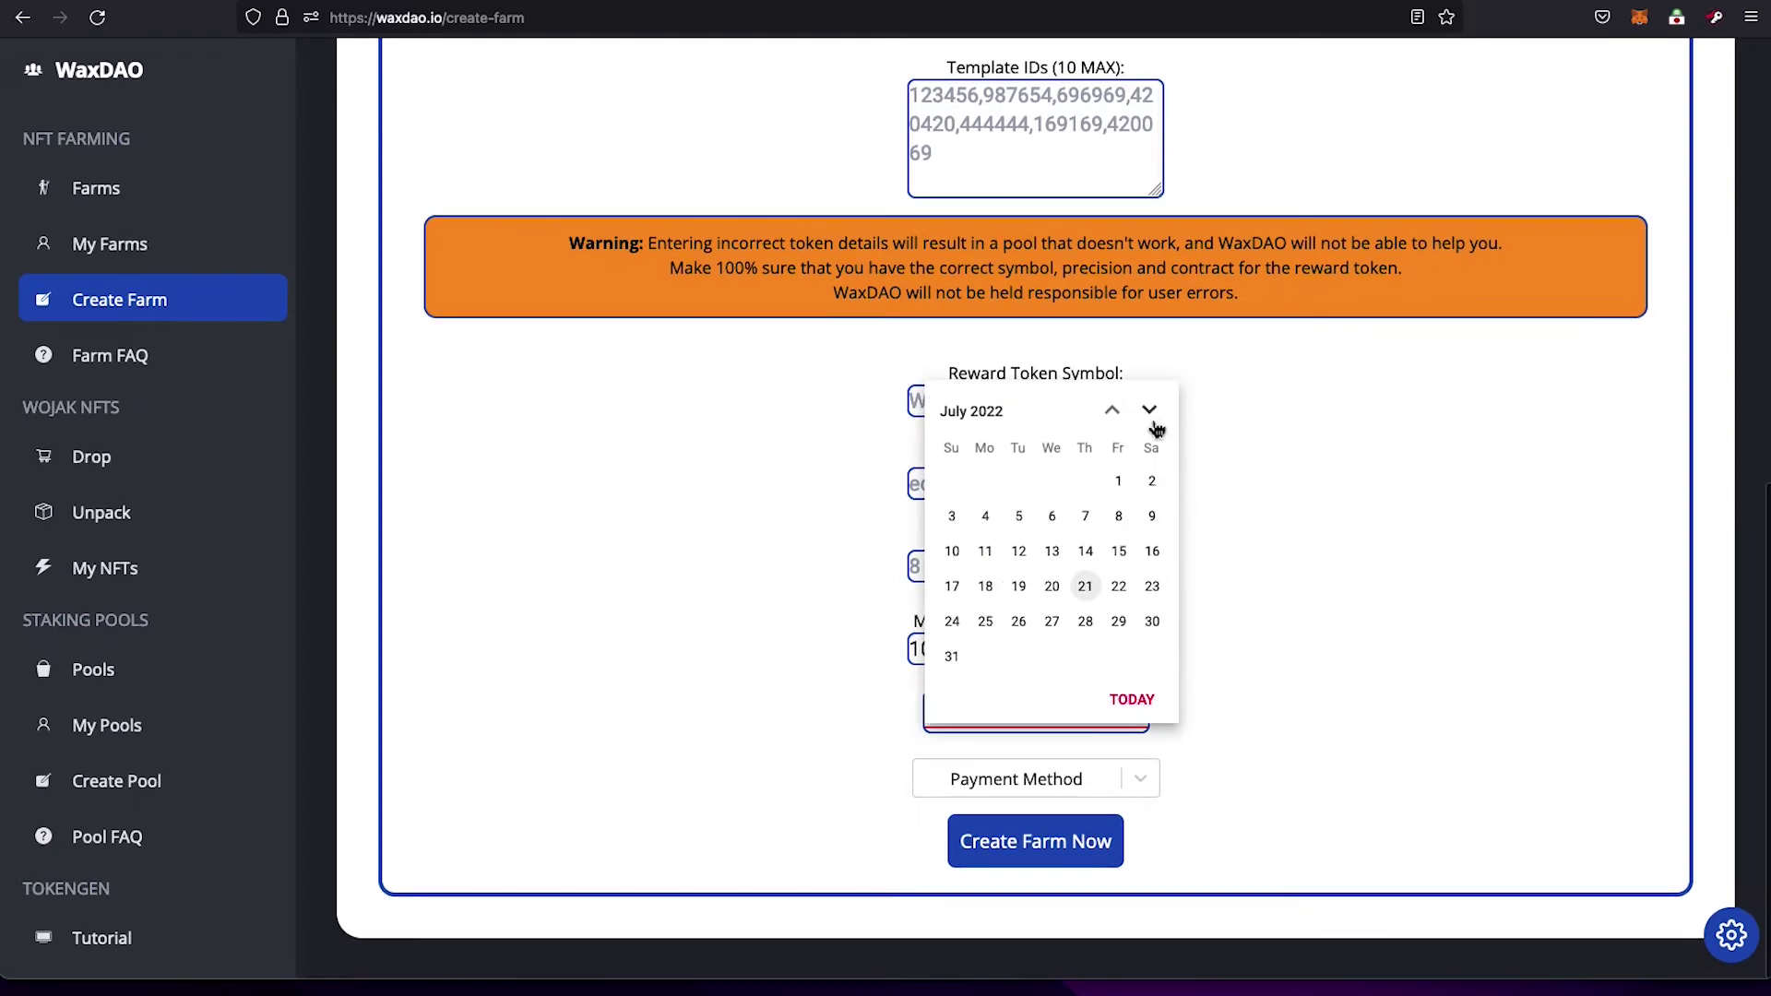
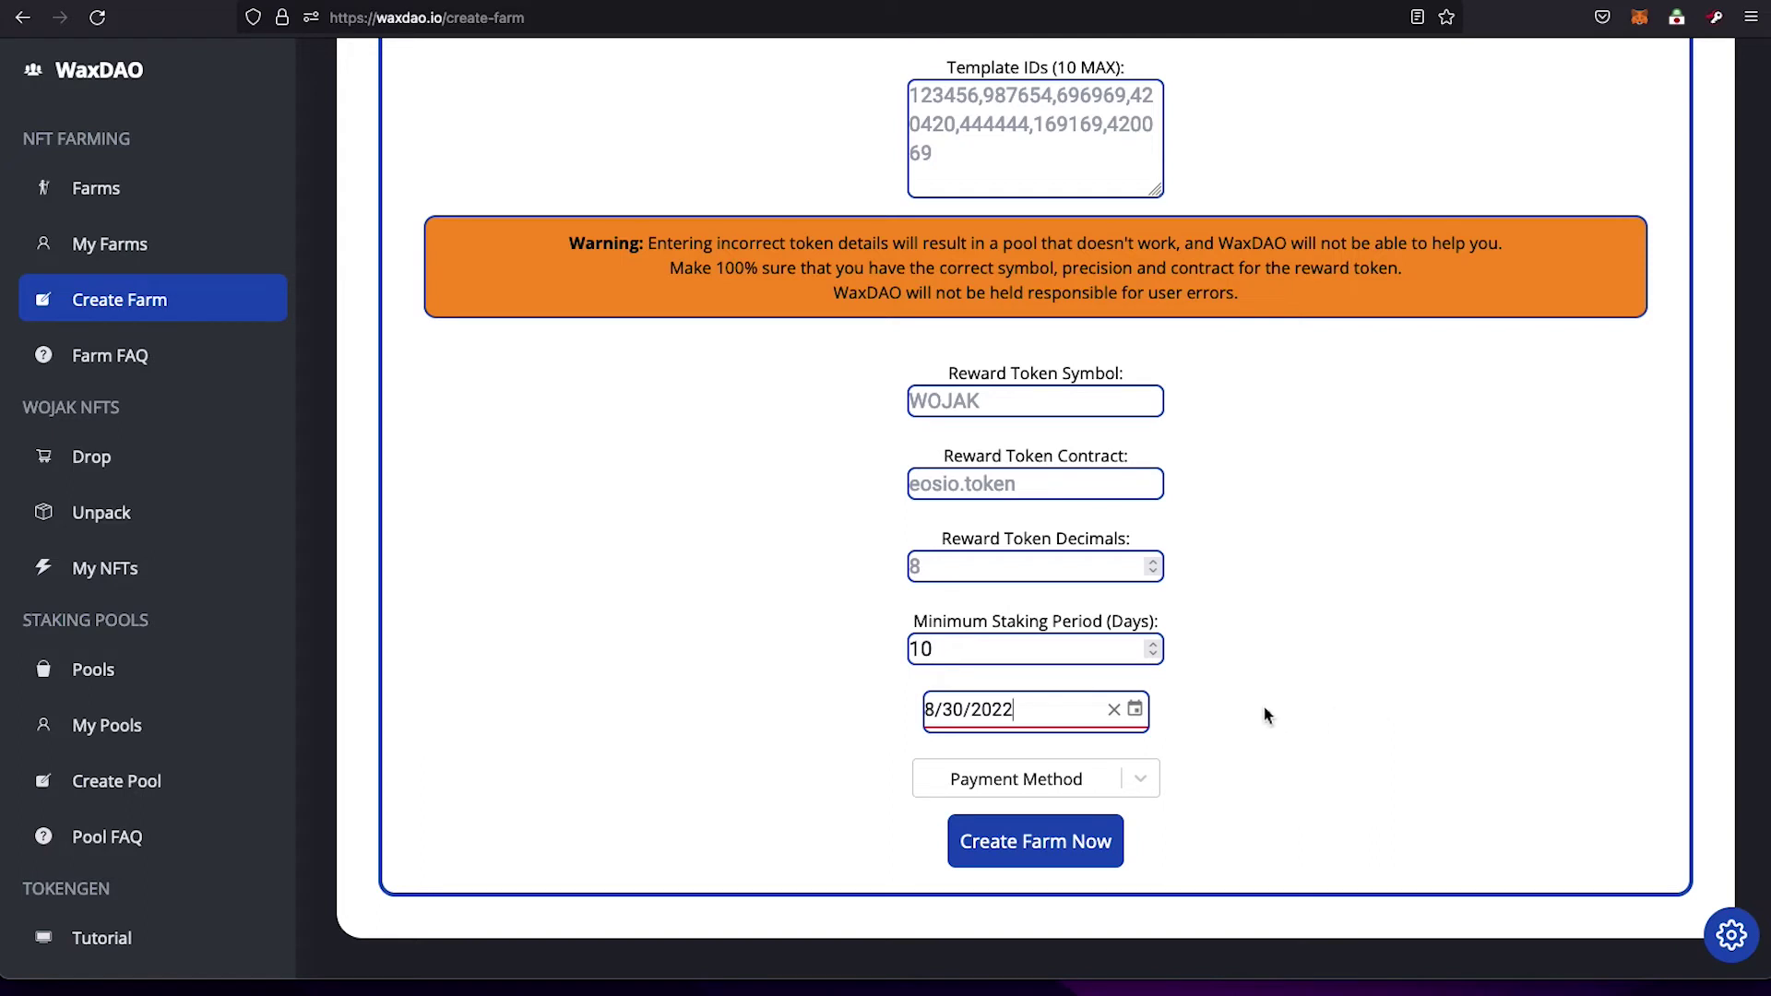
Clear the pool expiration date and set it to 6/22/2022.
click(1114, 710)
click(1135, 709)
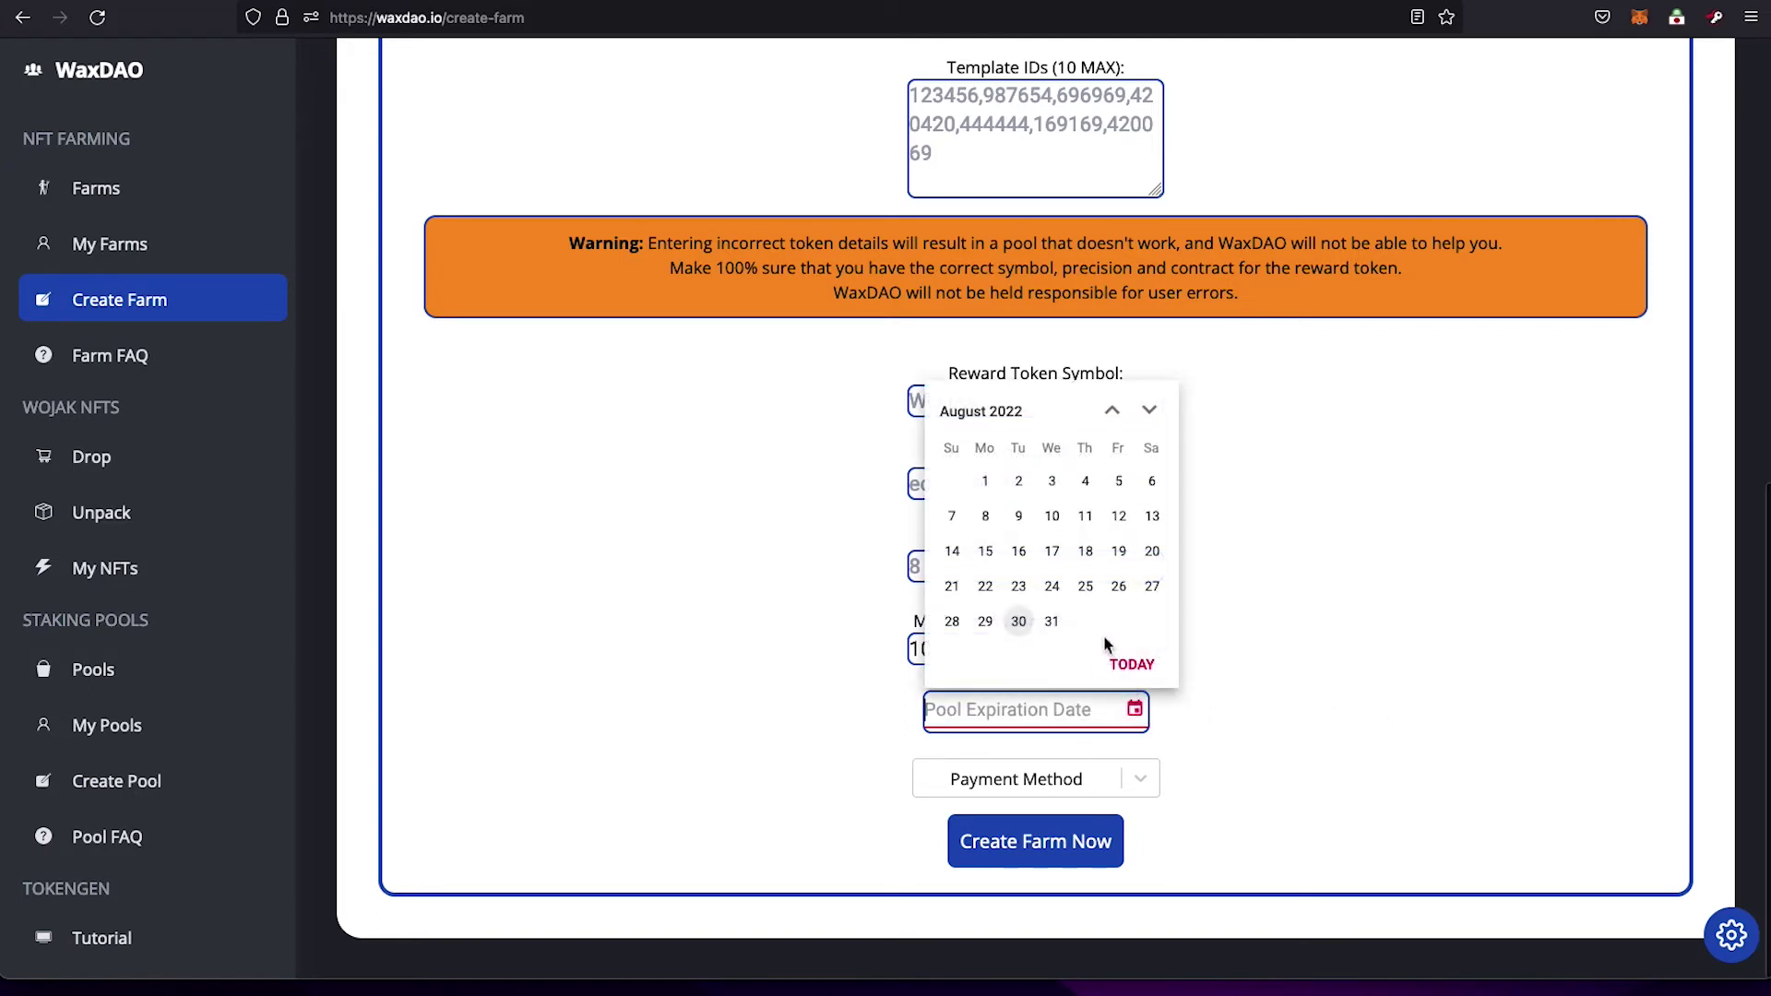
click(1116, 409)
click(1116, 409)
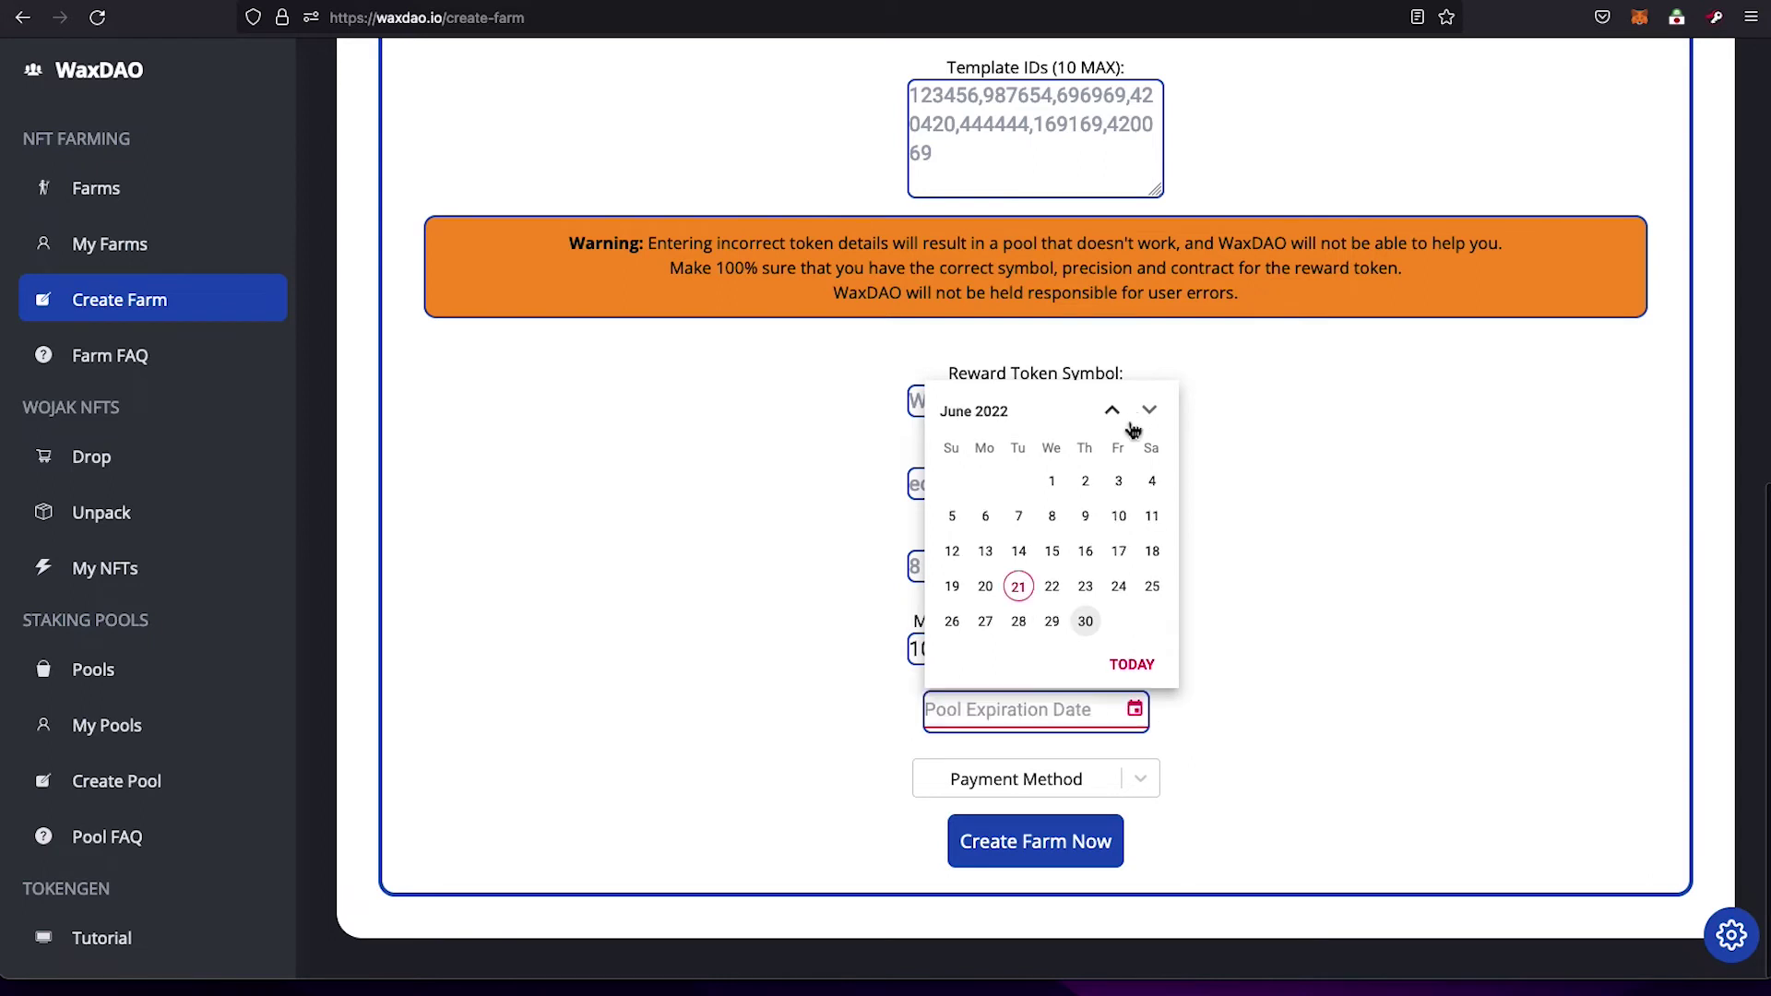
click(1052, 589)
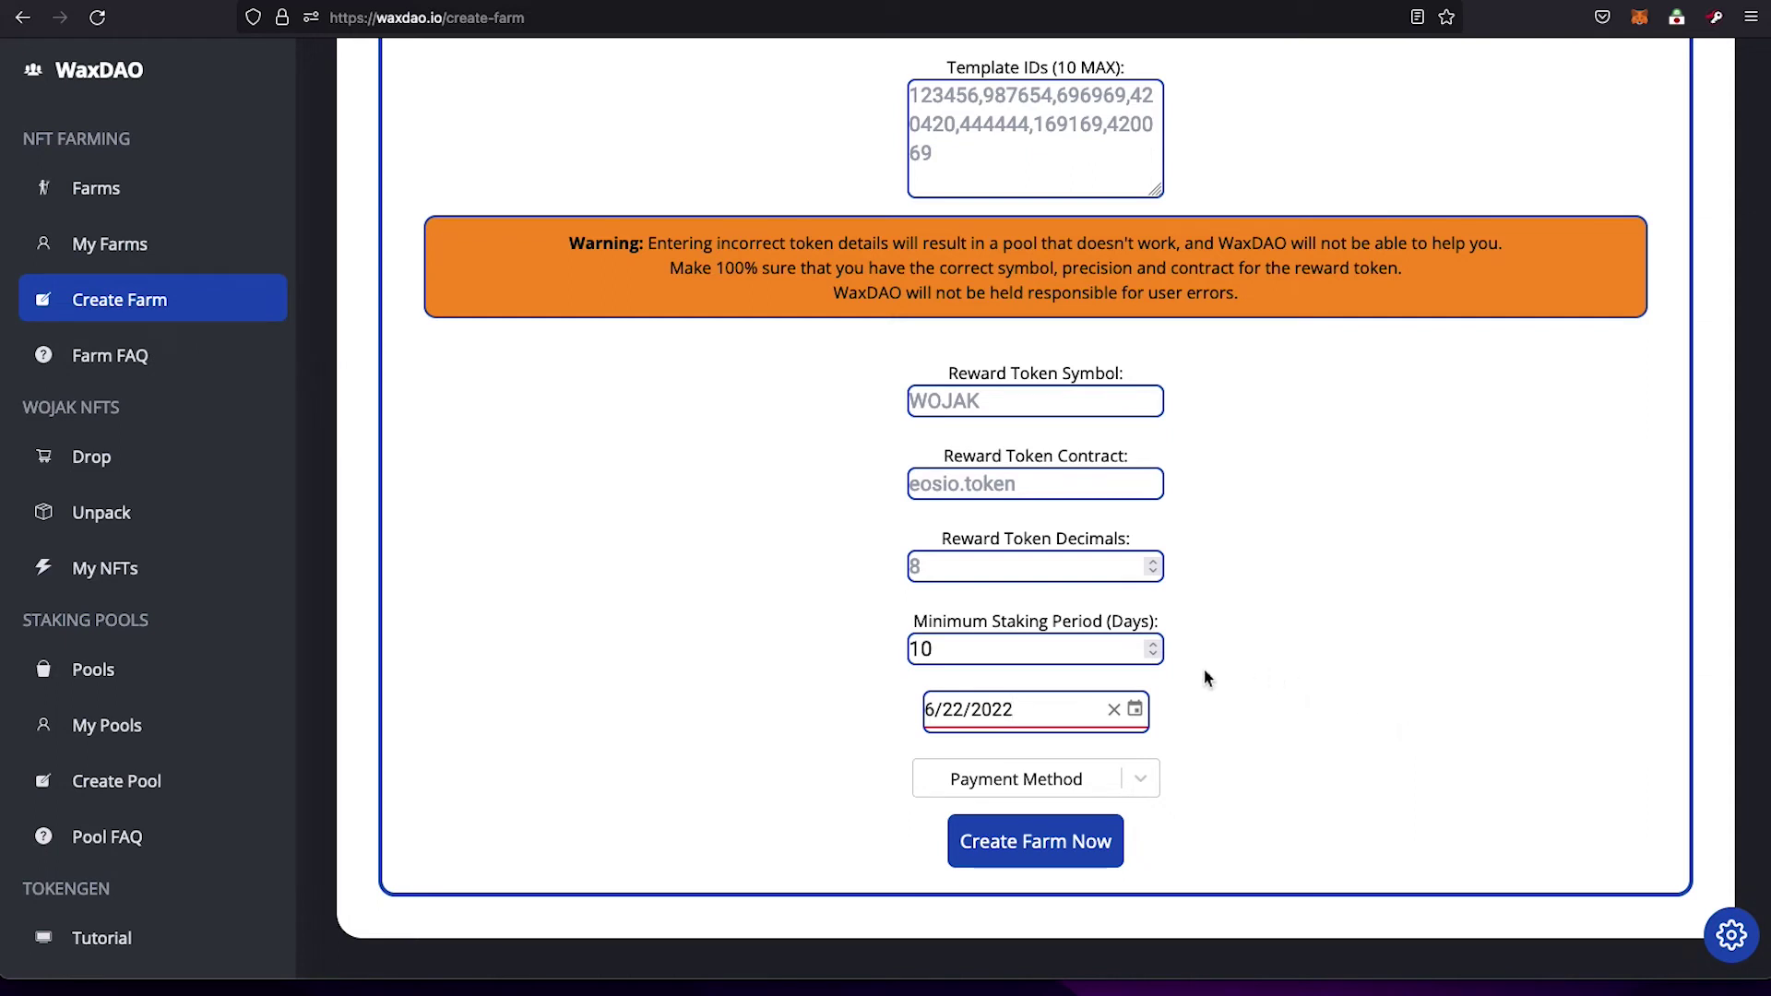
Change the pool expiration date to 3/23/2024.
click(1134, 709)
click(1132, 664)
click(1157, 420)
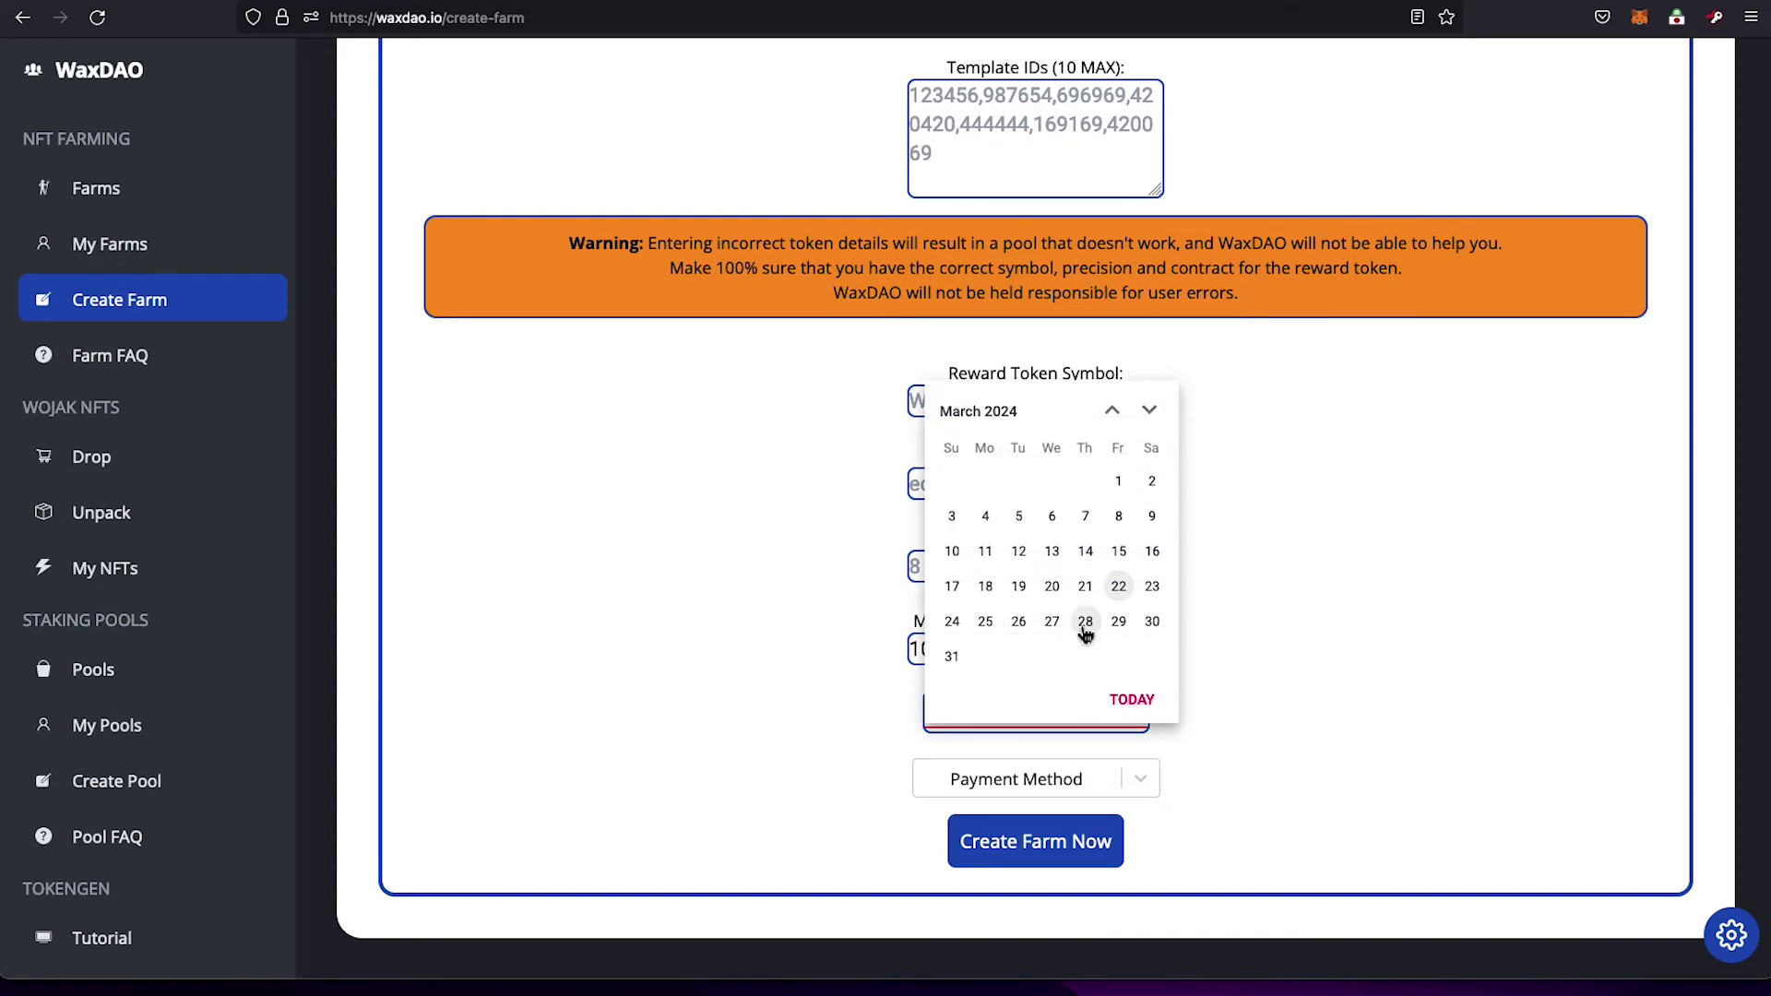
click(1142, 585)
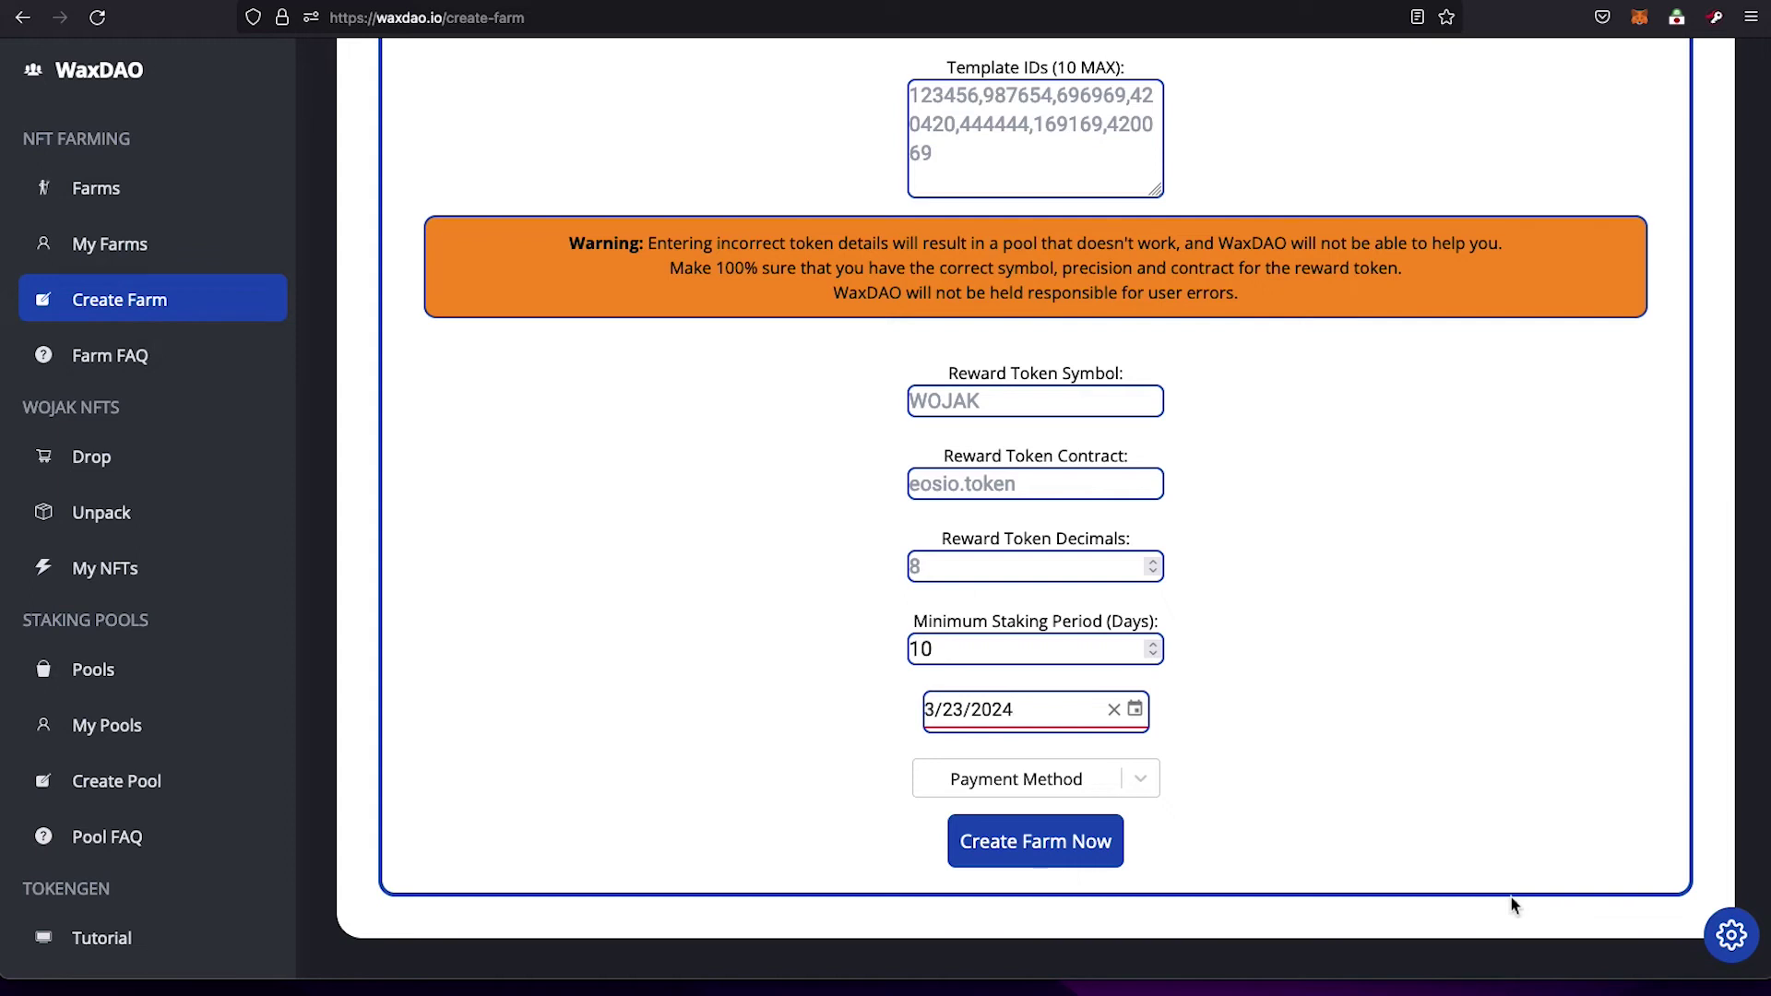
Set the farm's payment method to Burn 1 Wojak NFT and bring the asset ID and Wojak purchase sections into view.
scroll(1285, 766, down, 1)
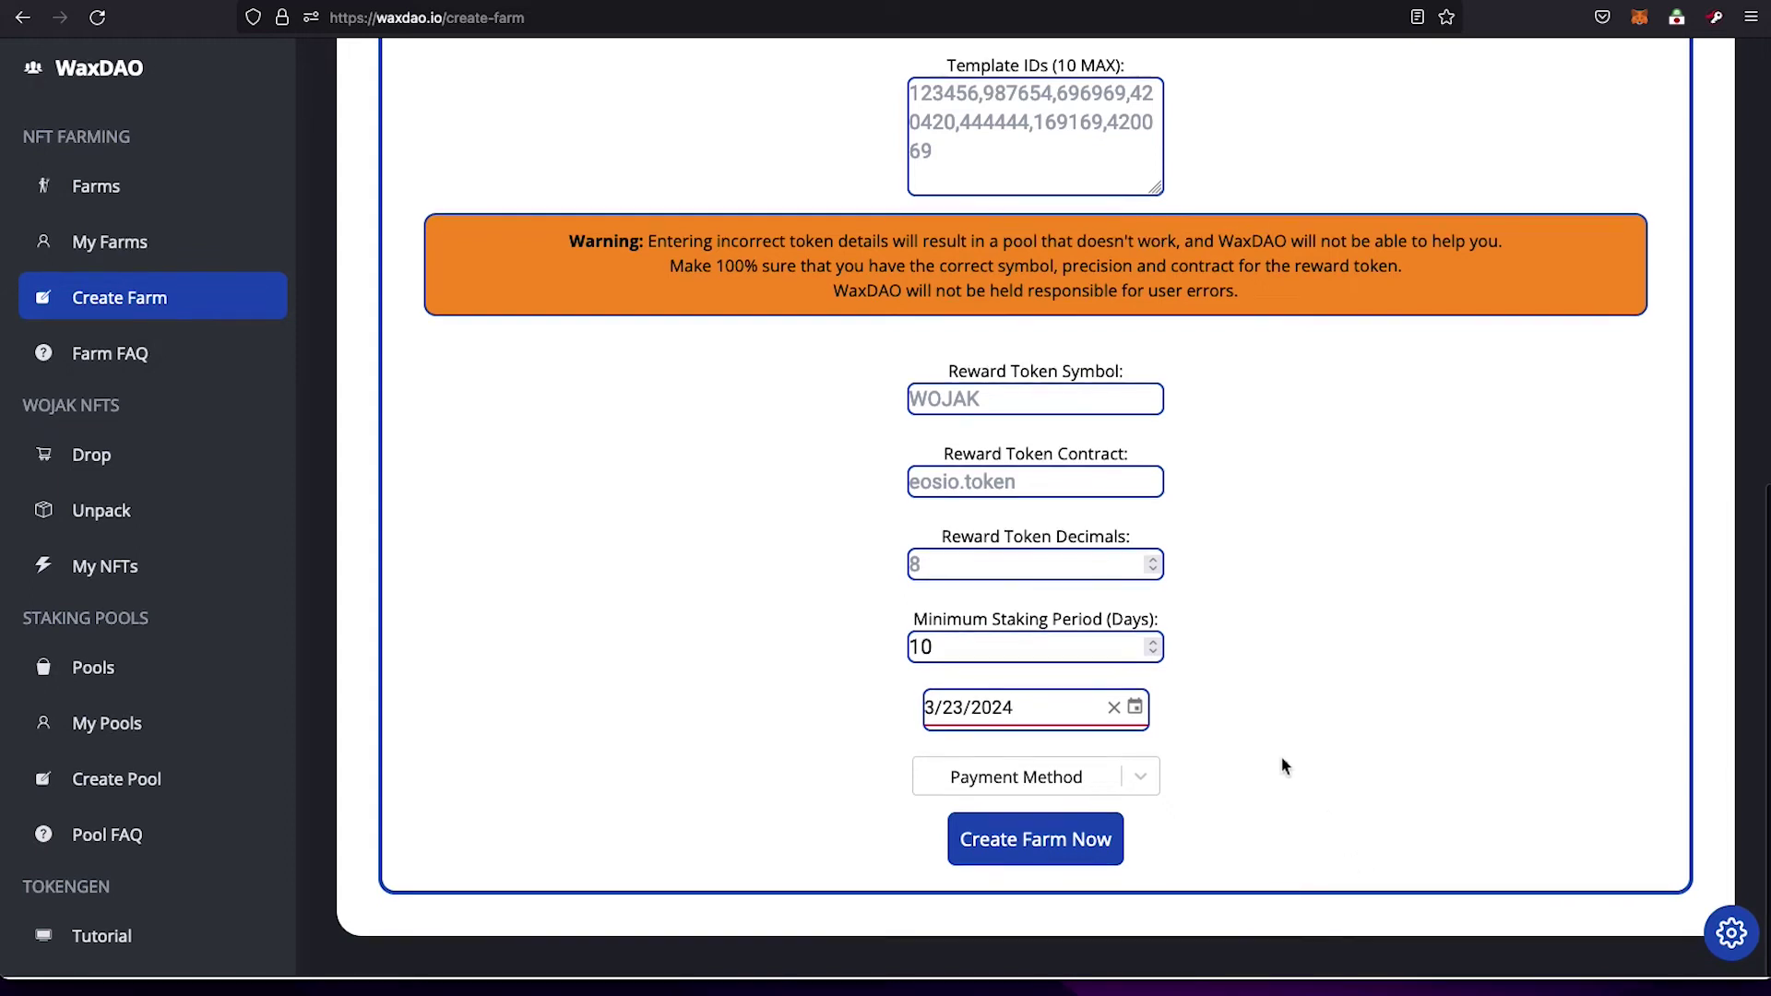
click(1142, 777)
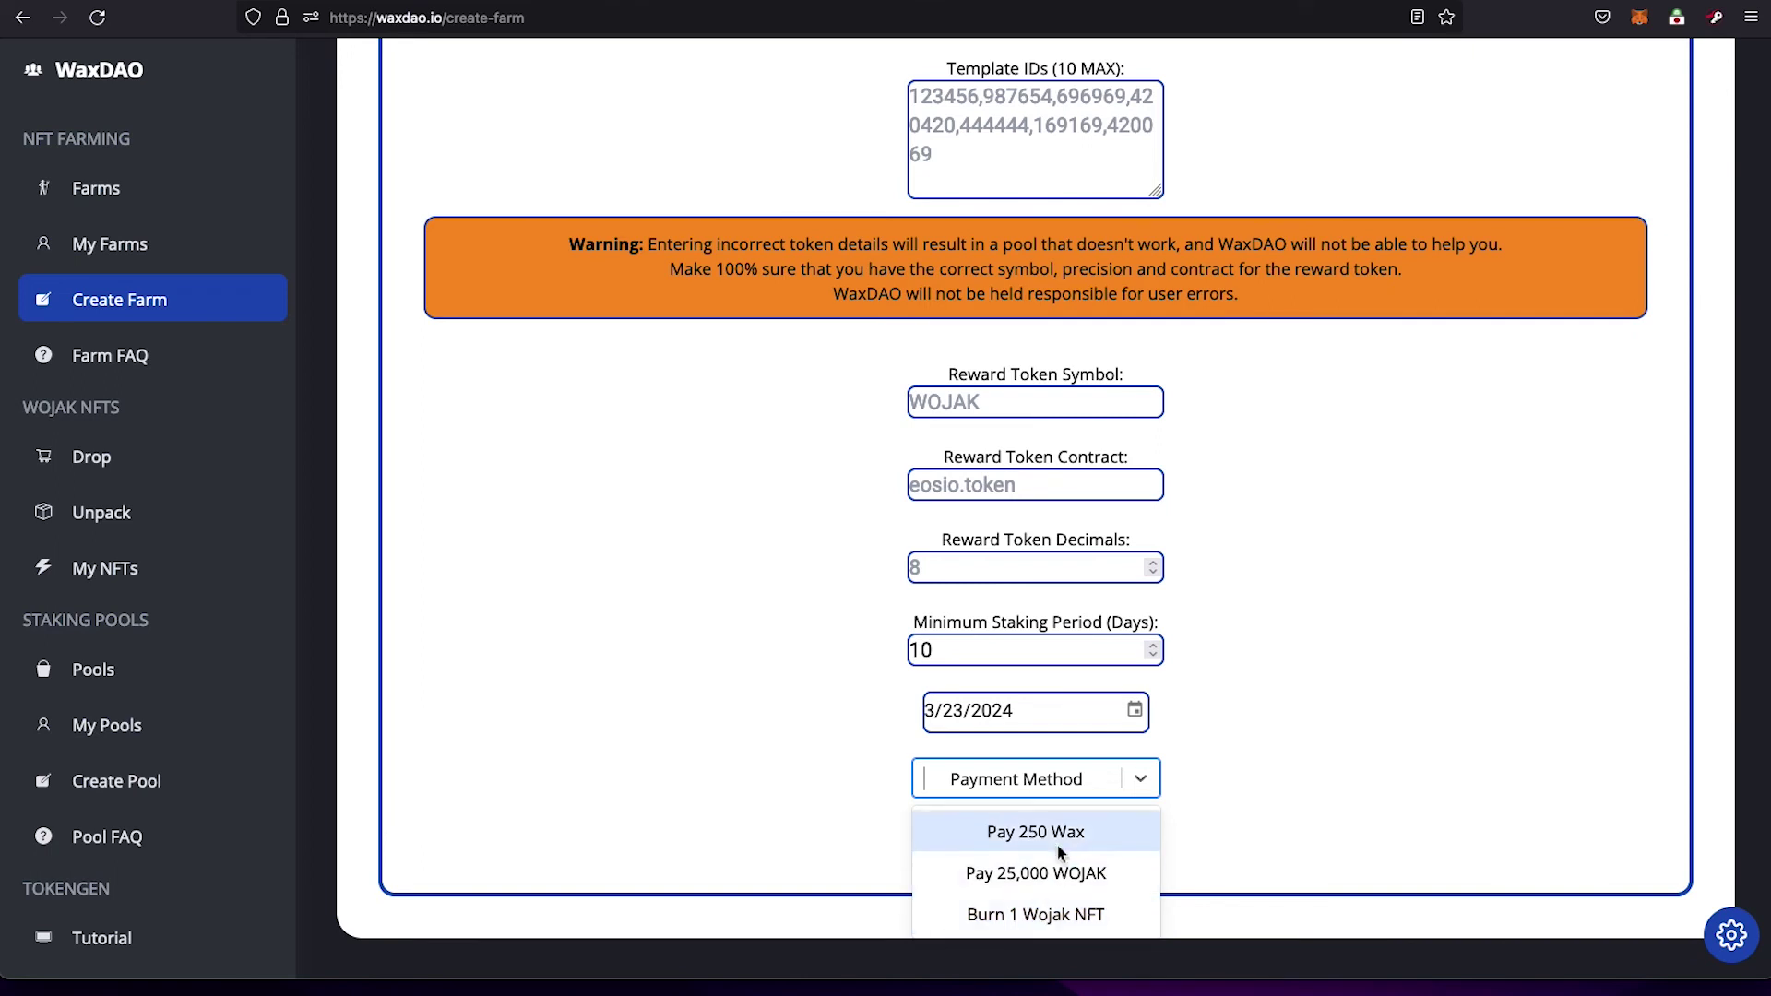
click(1063, 925)
scroll(1273, 664, down, 6)
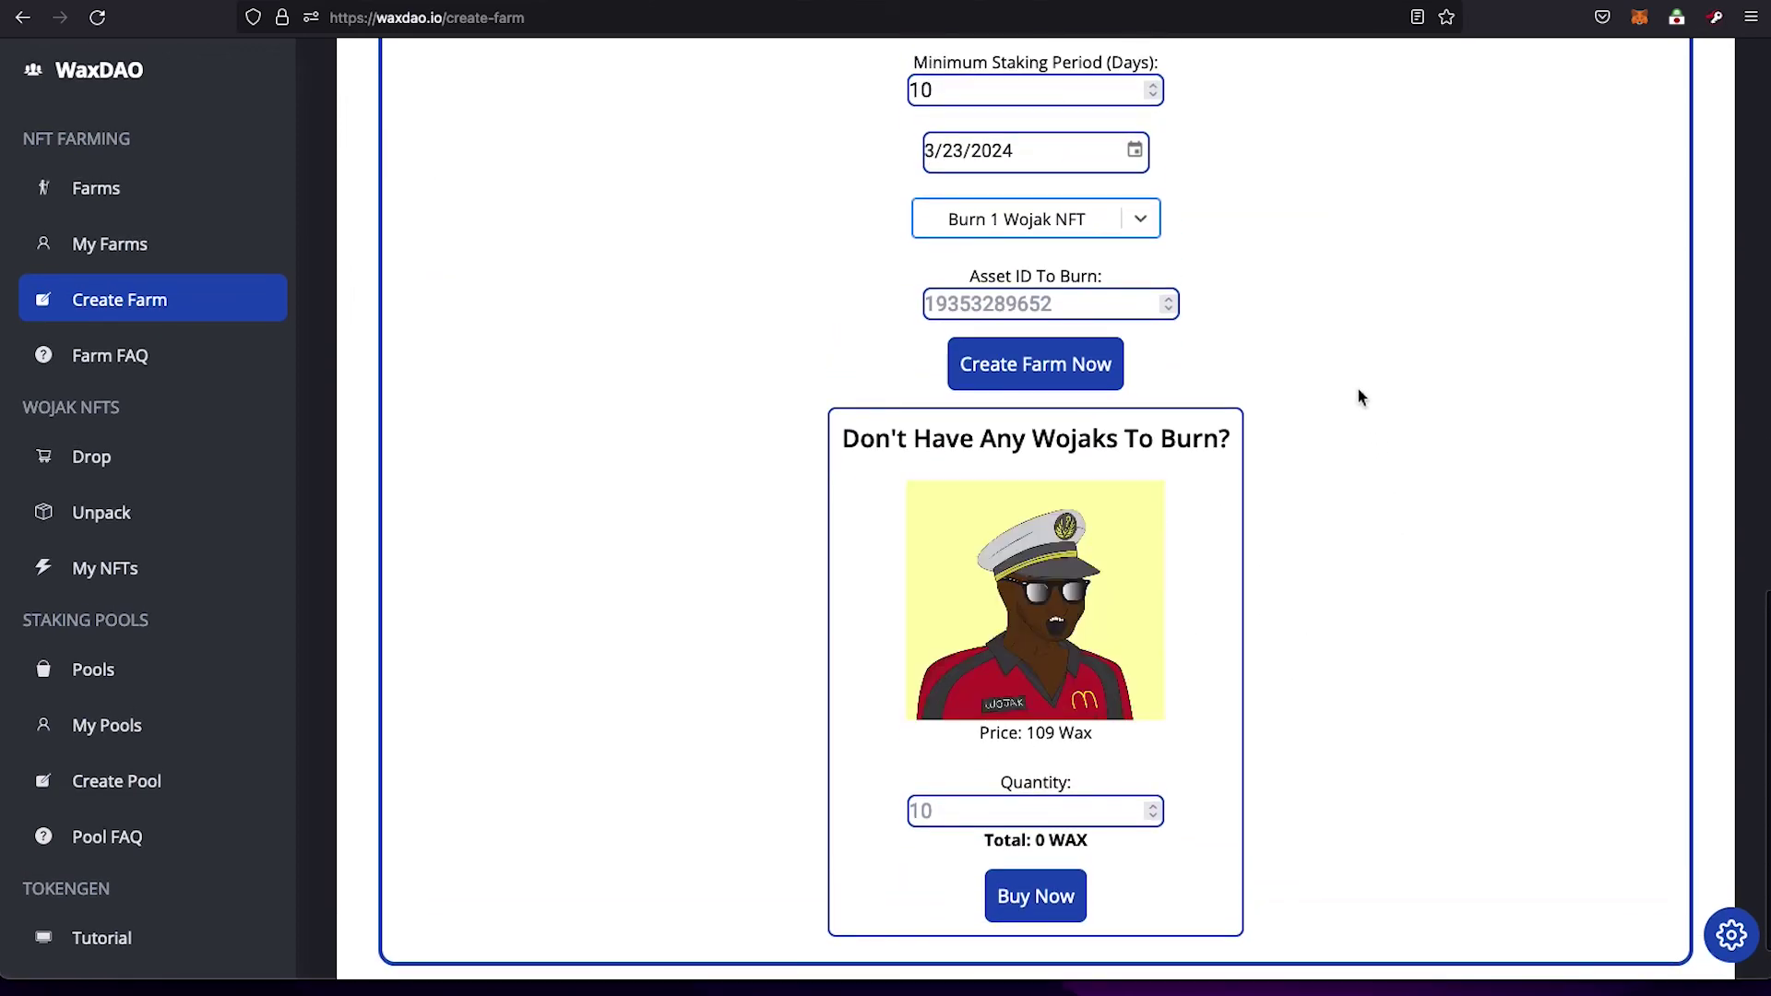
click(1008, 300)
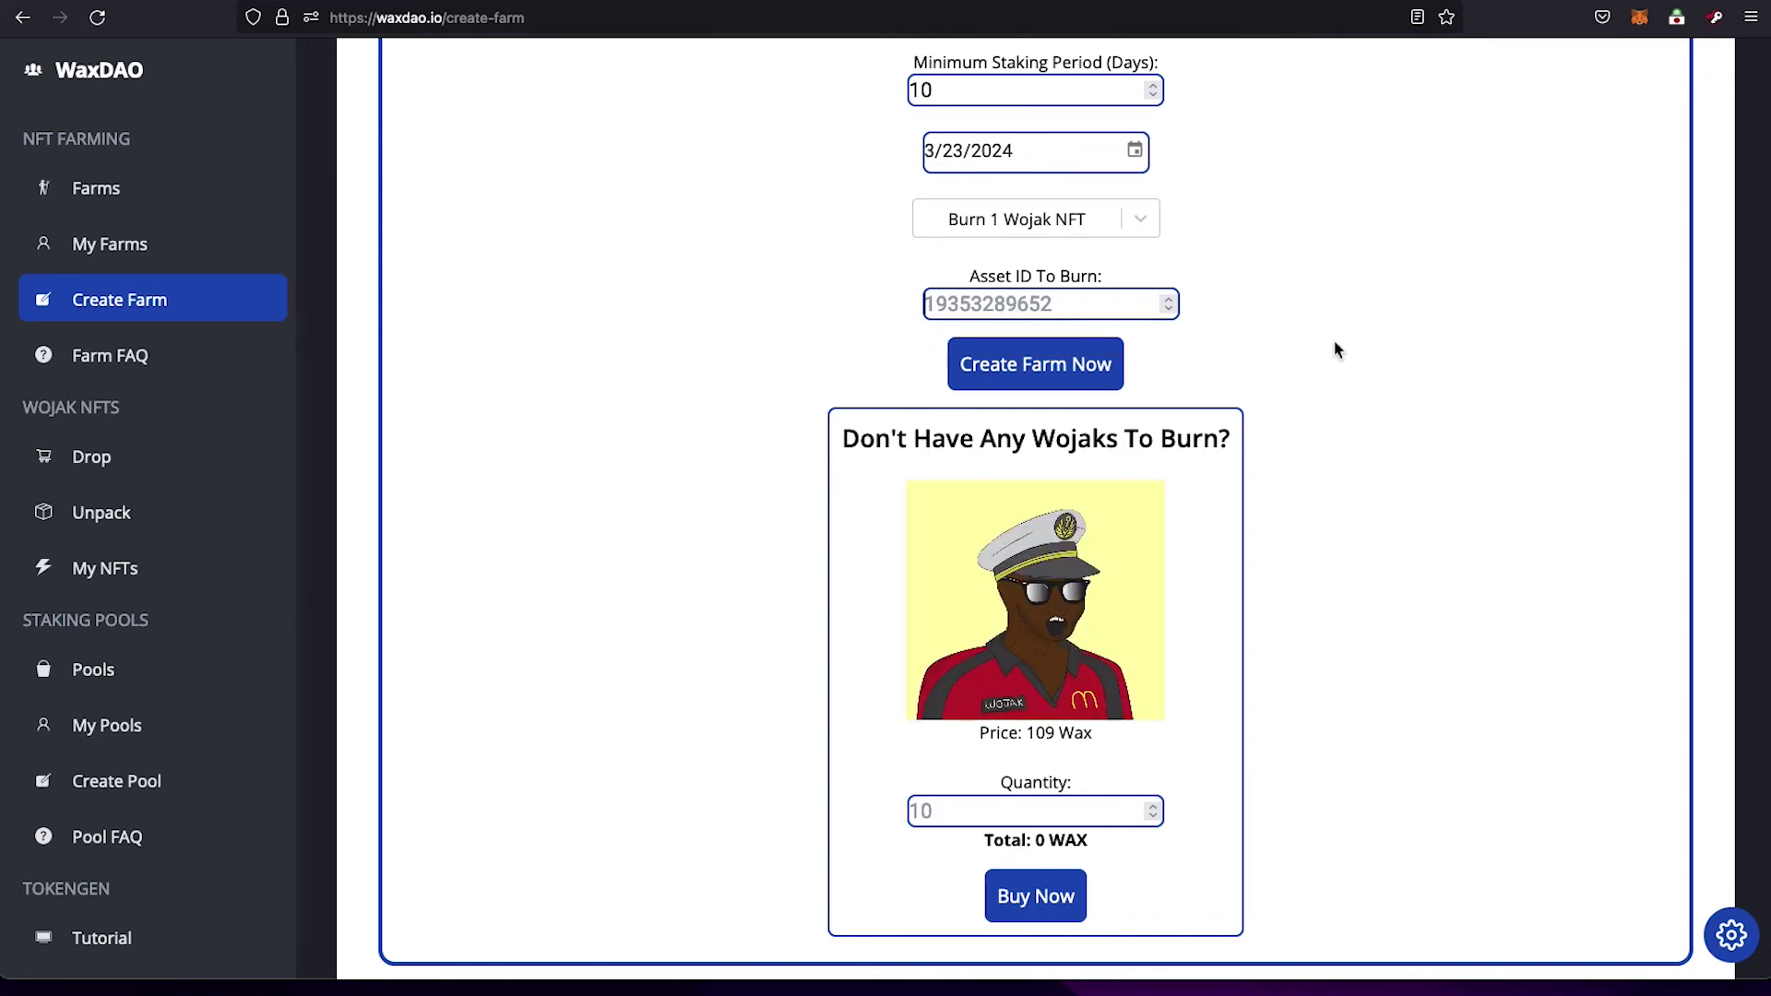
scroll(1302, 350, up, 1)
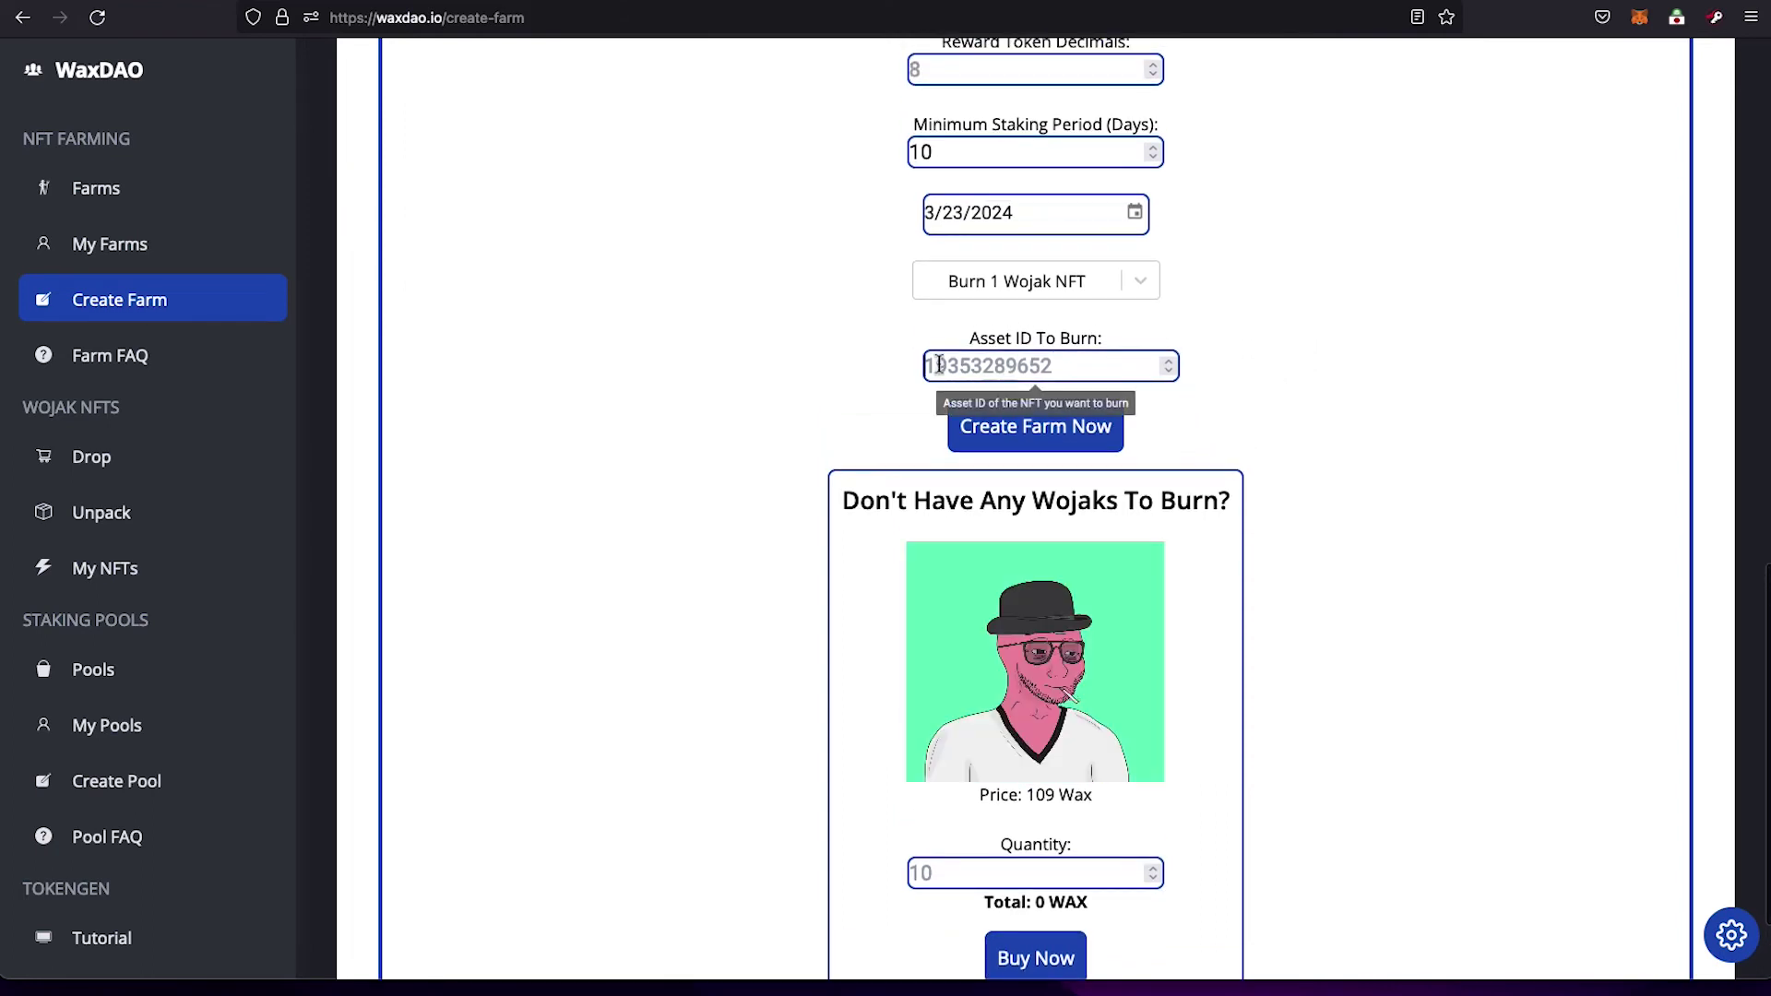
scroll(904, 433, down, 1)
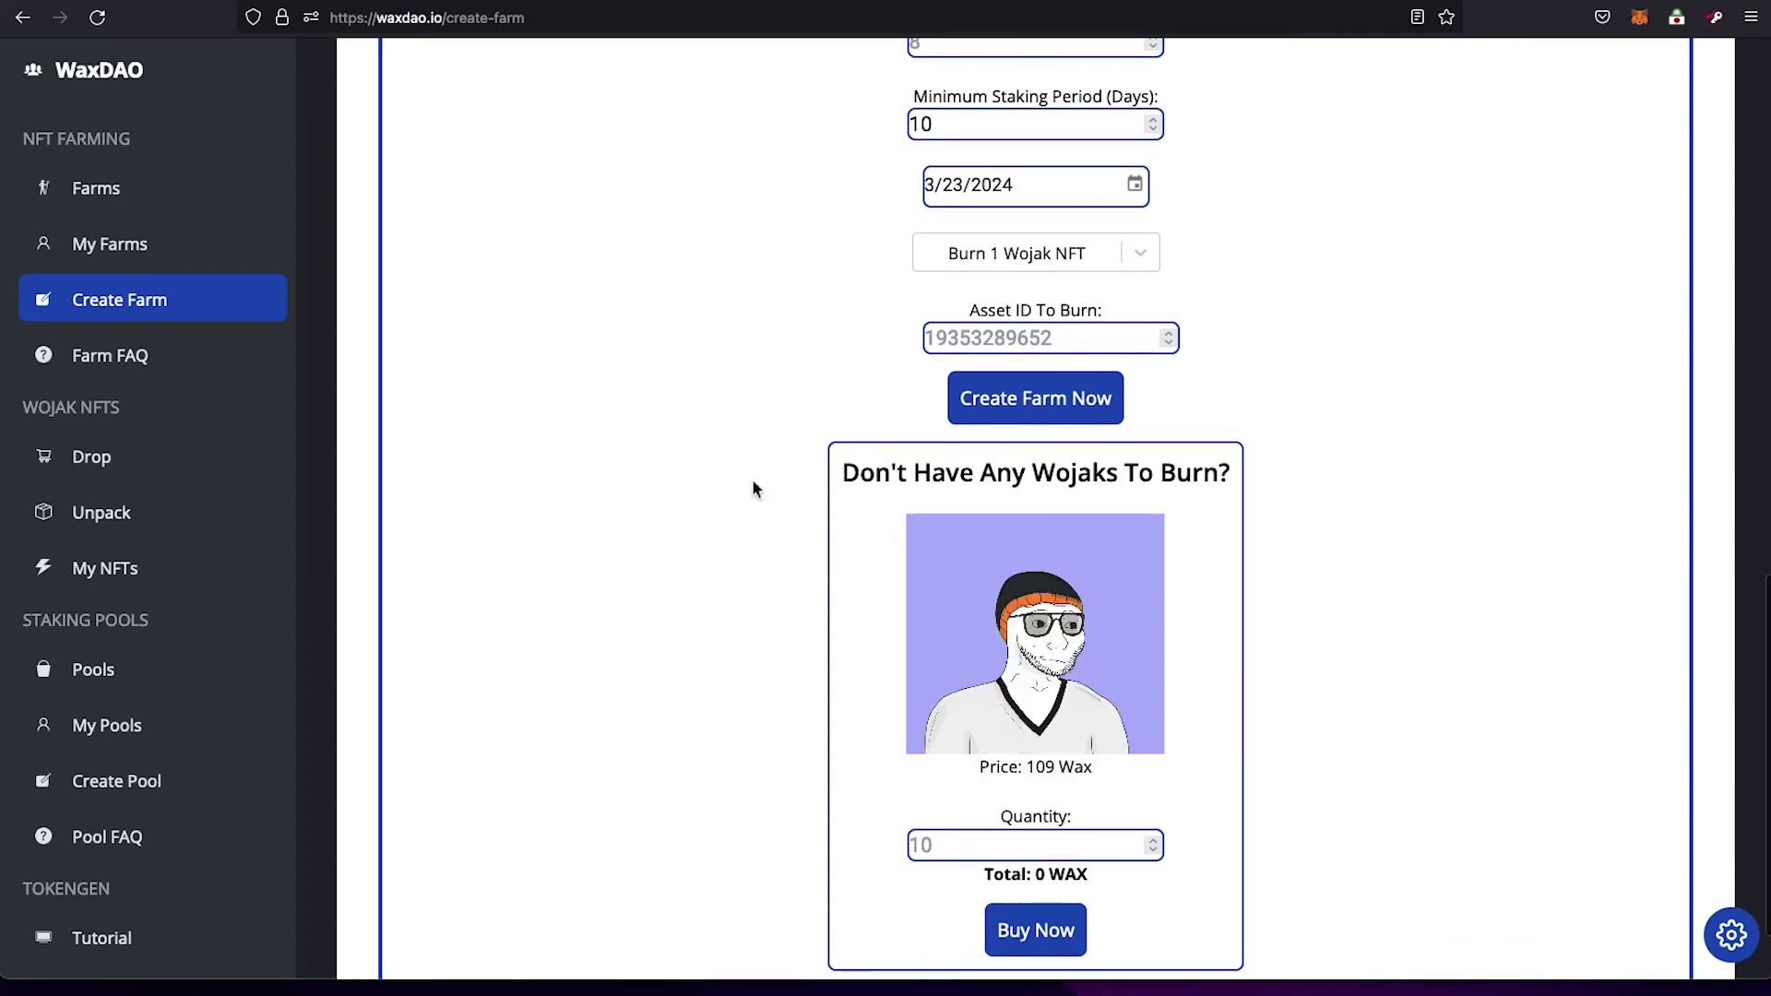
drag(986, 477, 874, 475)
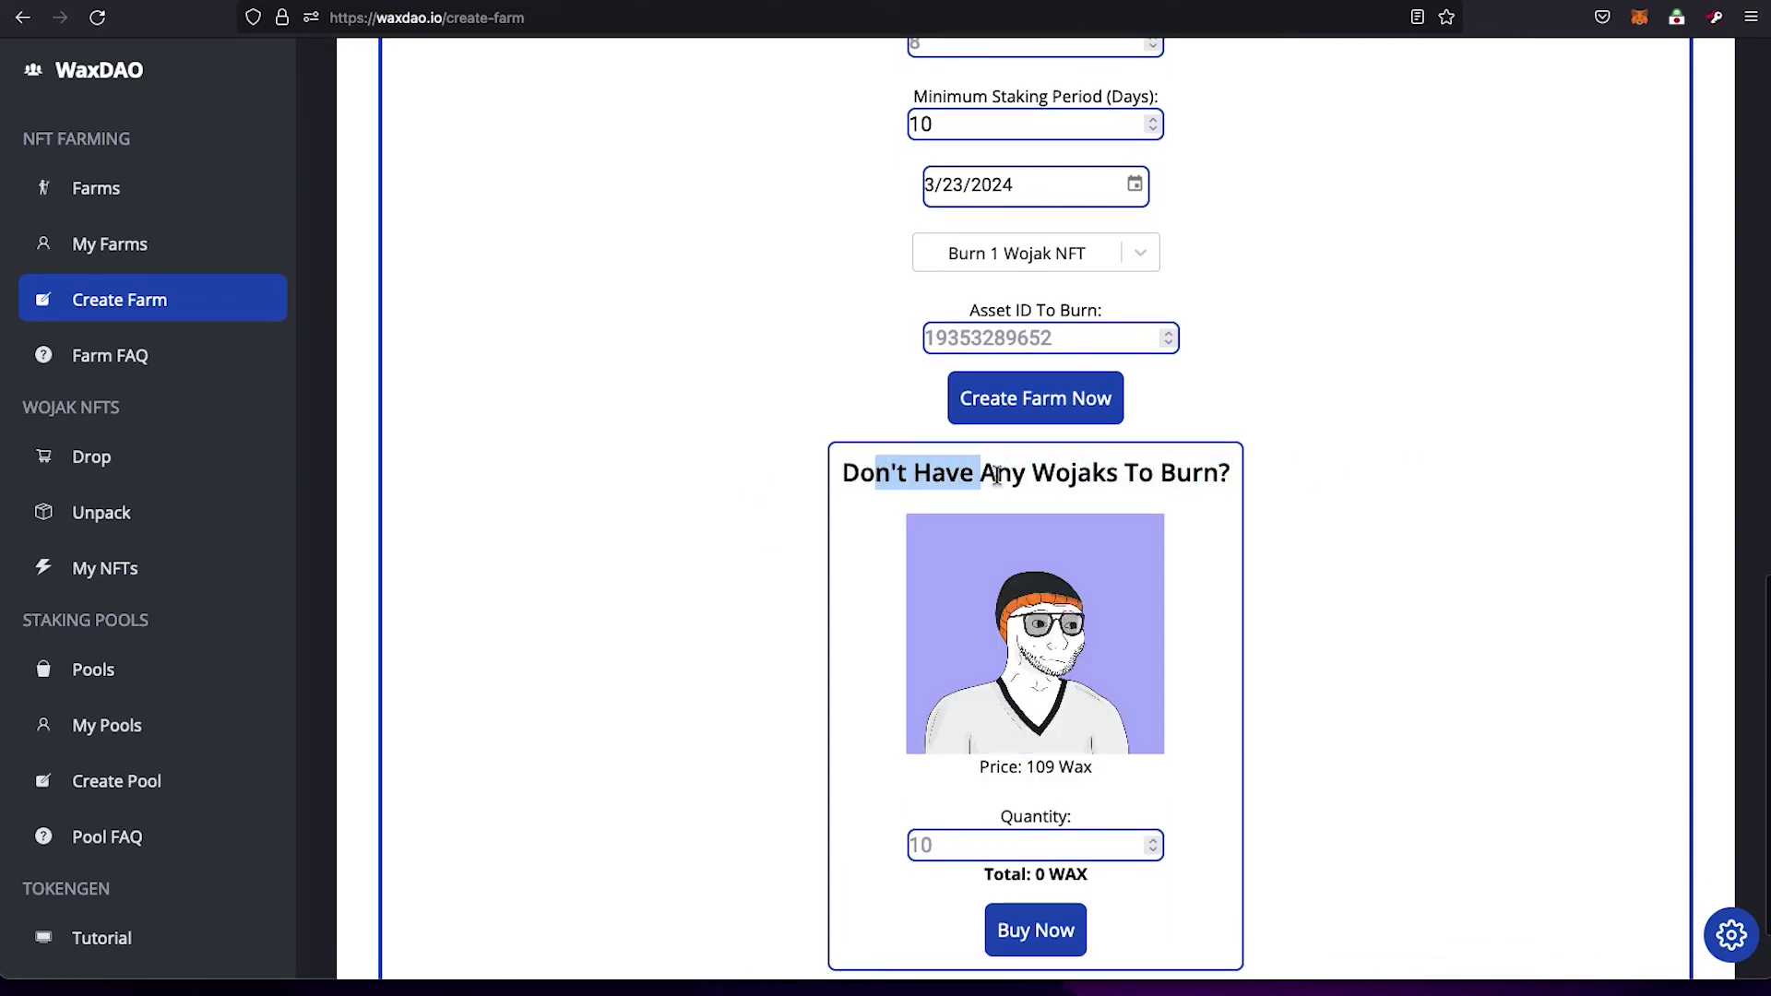
triple_click(998, 475)
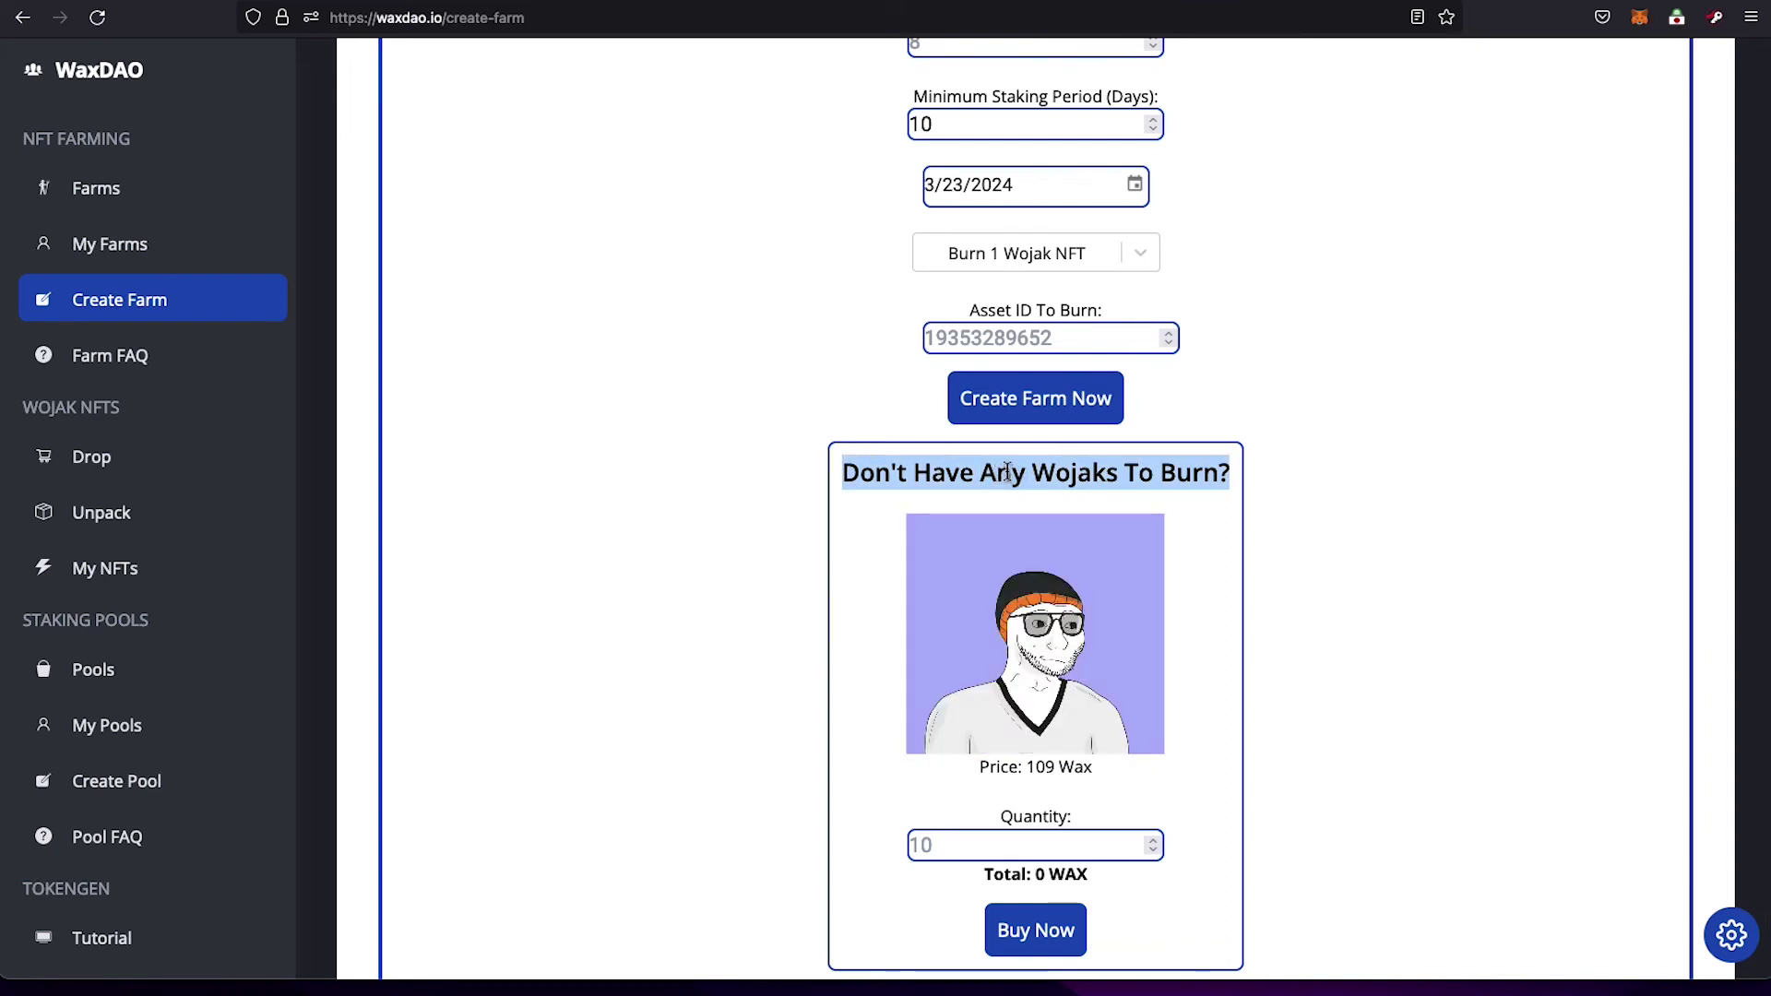
double_click(1005, 473)
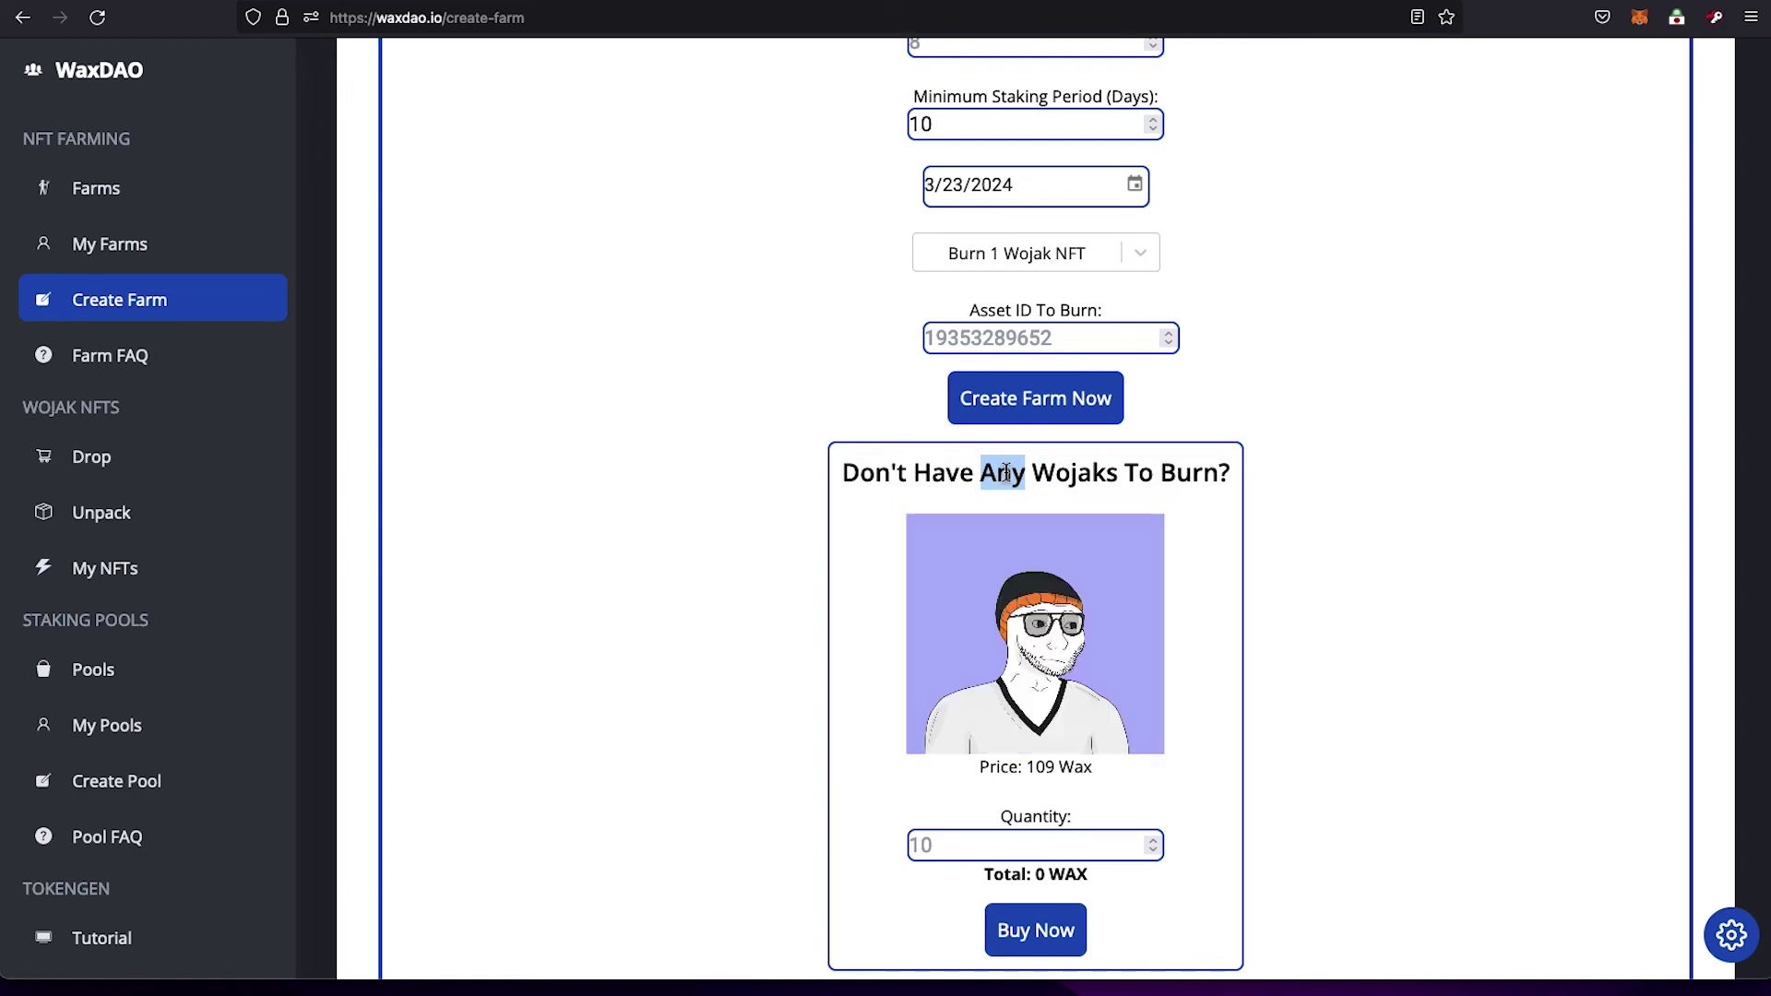
click(1006, 350)
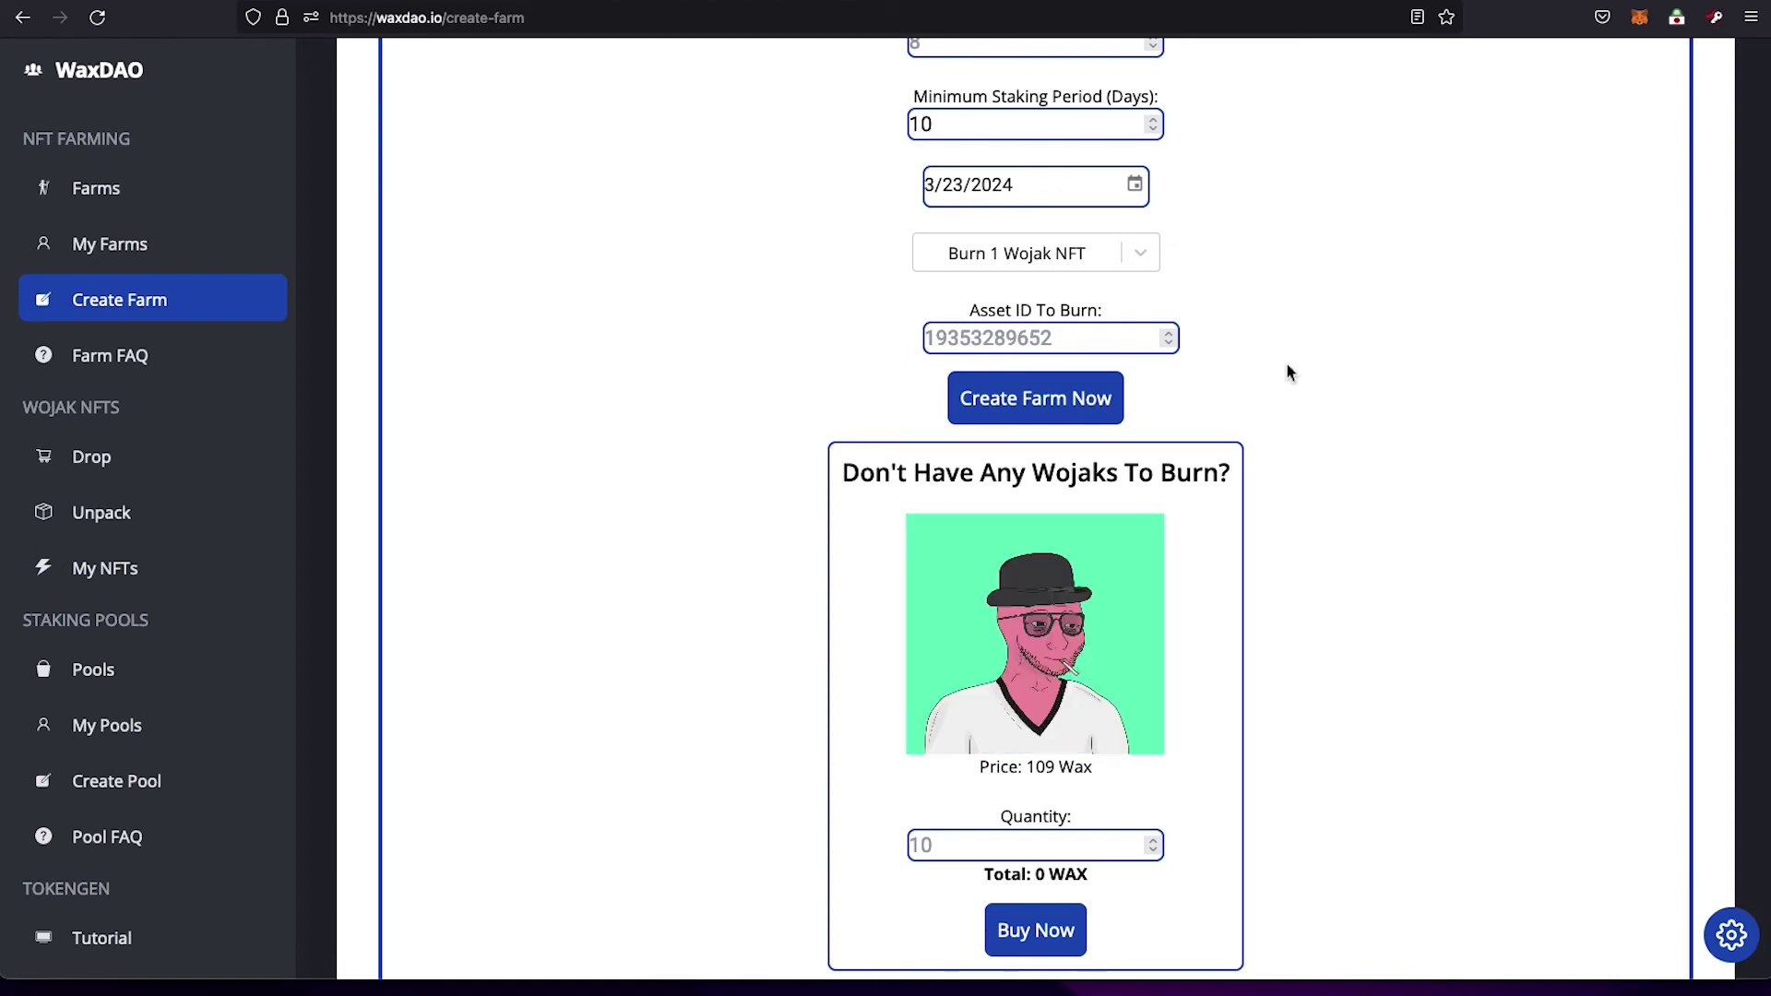
Set the quantity of Wojak NFTs to buy to 1.
scroll(1283, 367, down, 1)
click(988, 829)
text(1)
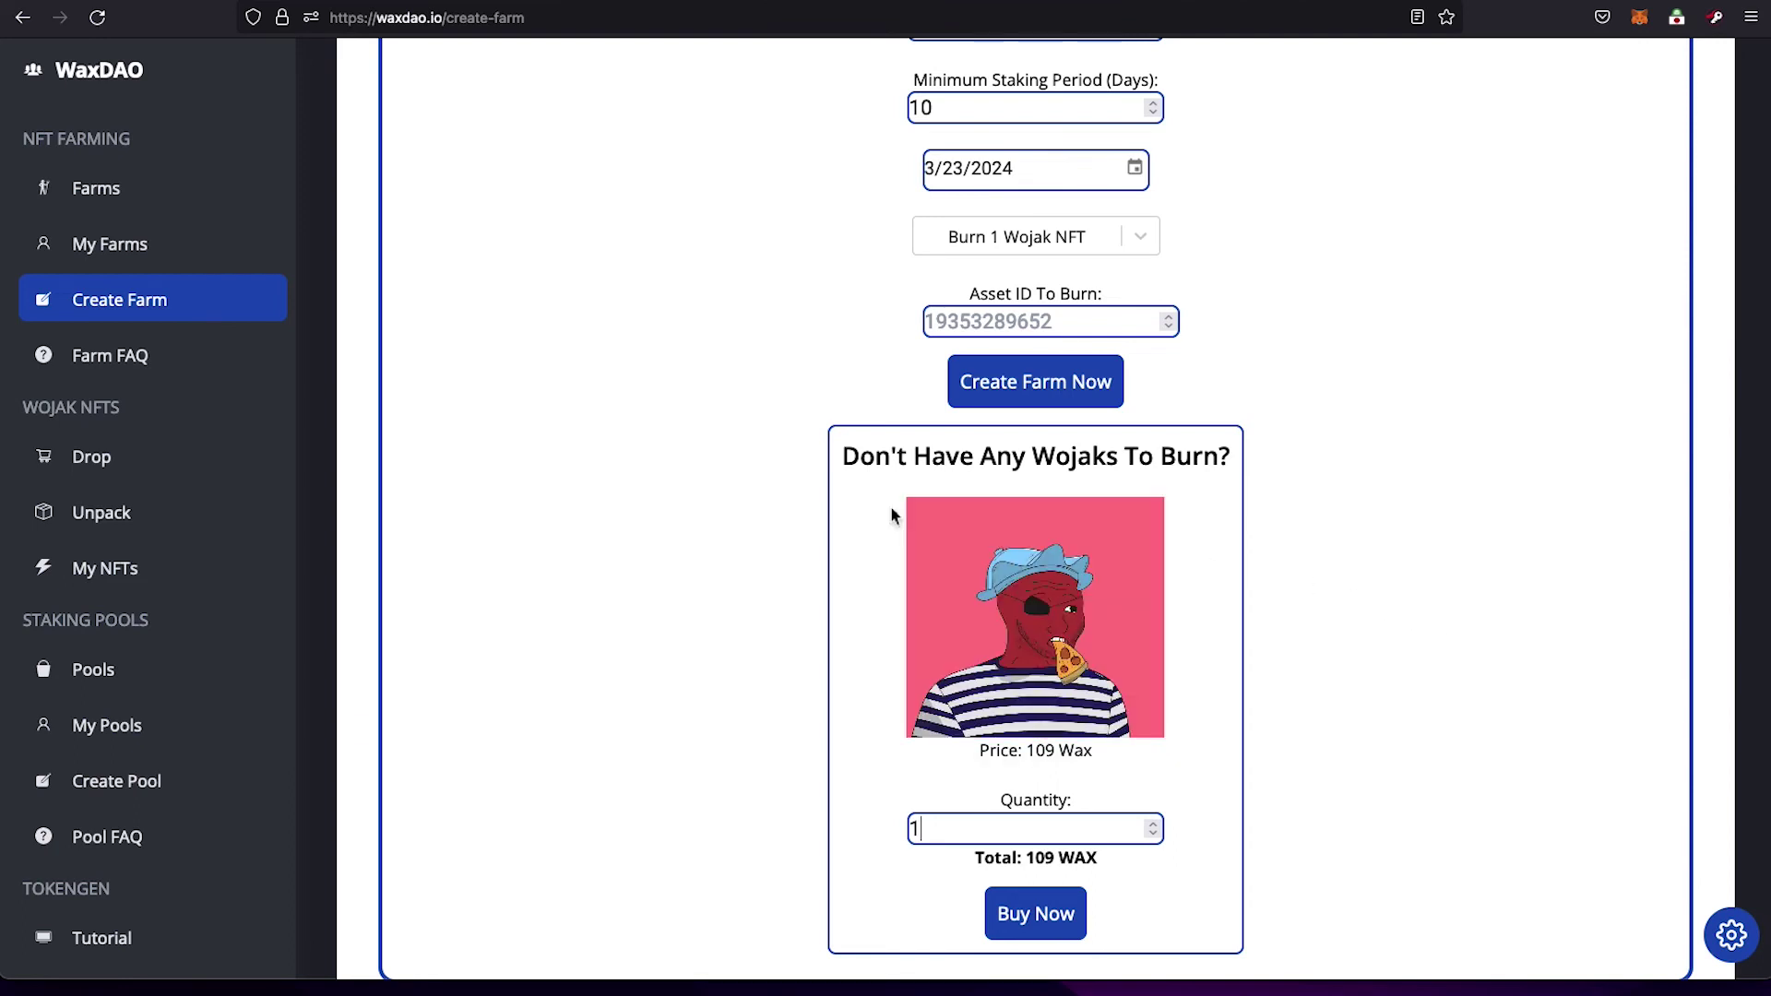
In My Farms, enter a deposit of 1000.00000000 for the mvpnfts farm, try to add it to the pool, and dismiss the wallet request.
click(103, 252)
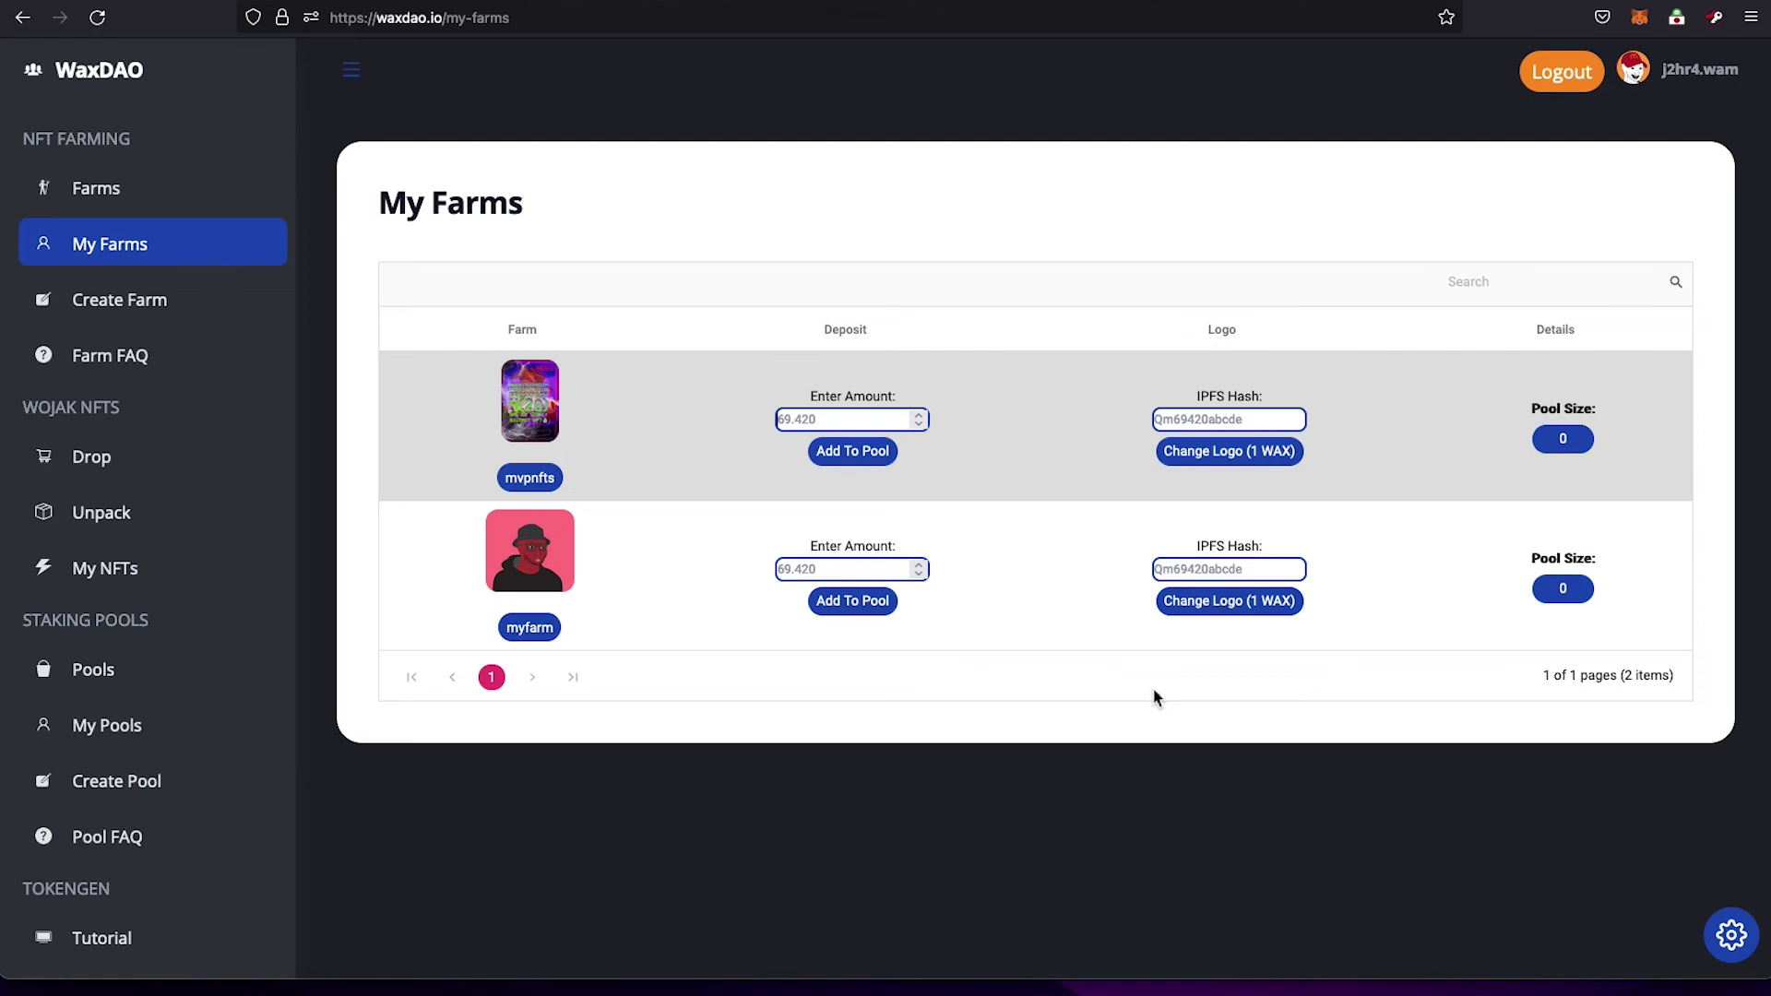
text(1000.)
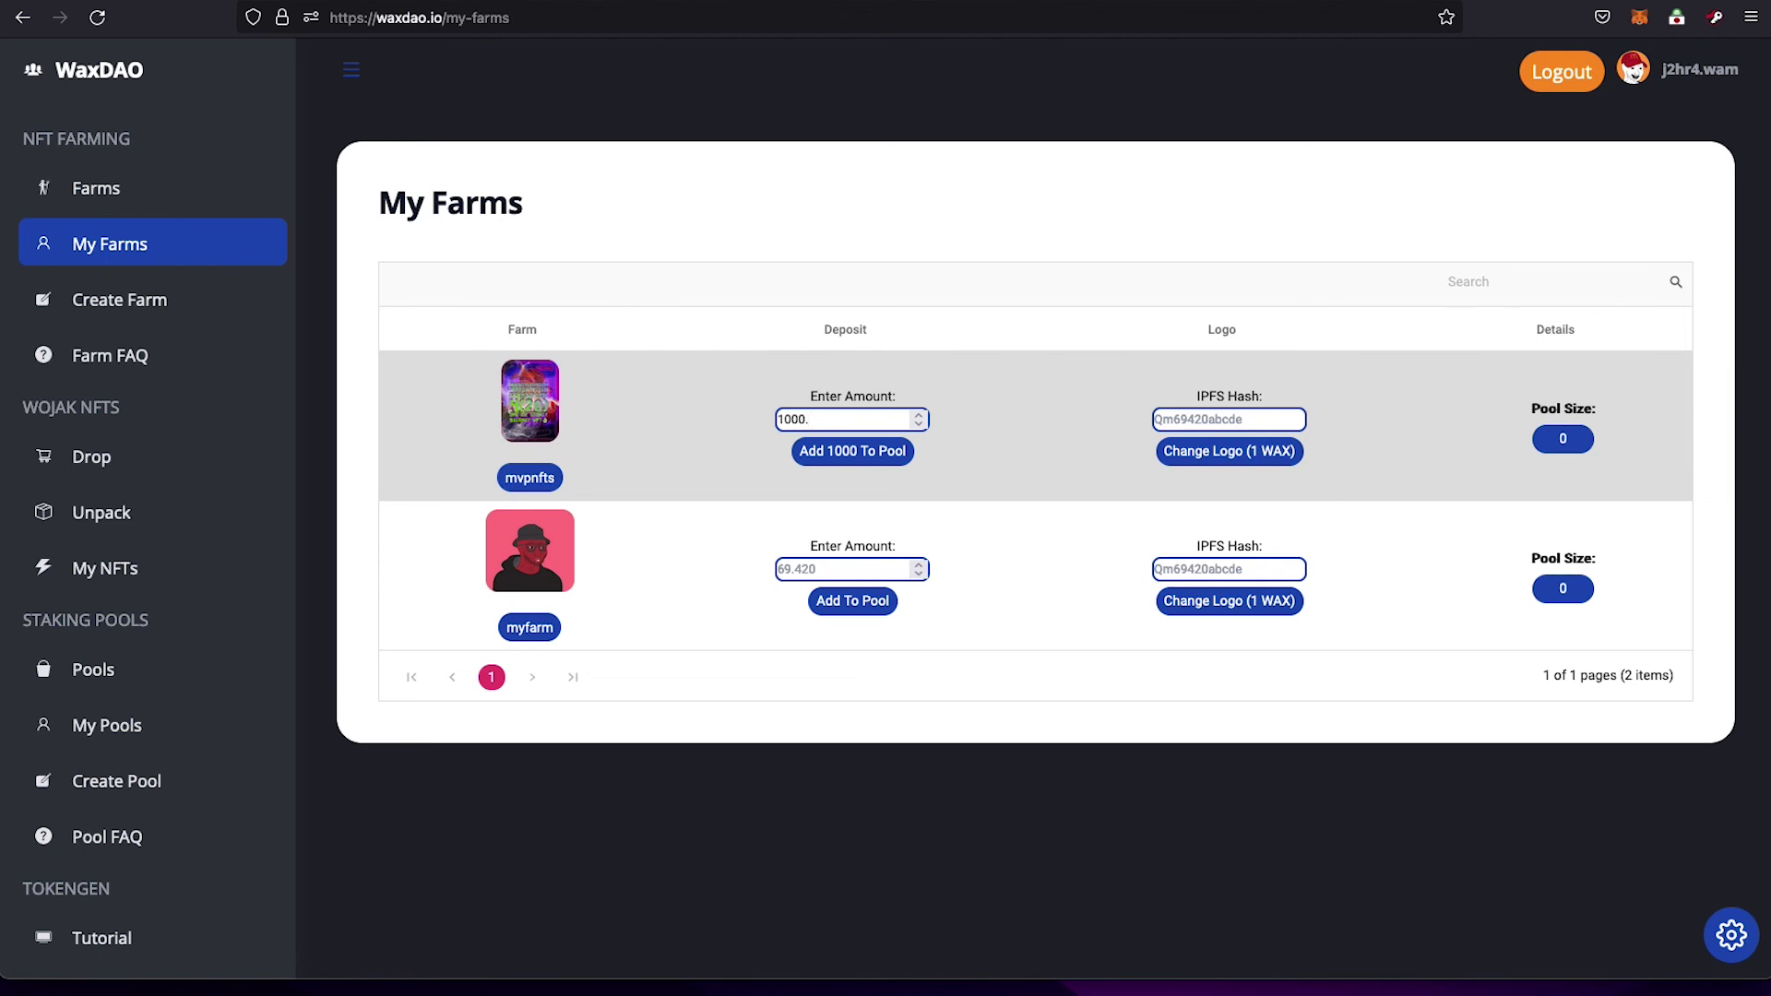
text(00000000)
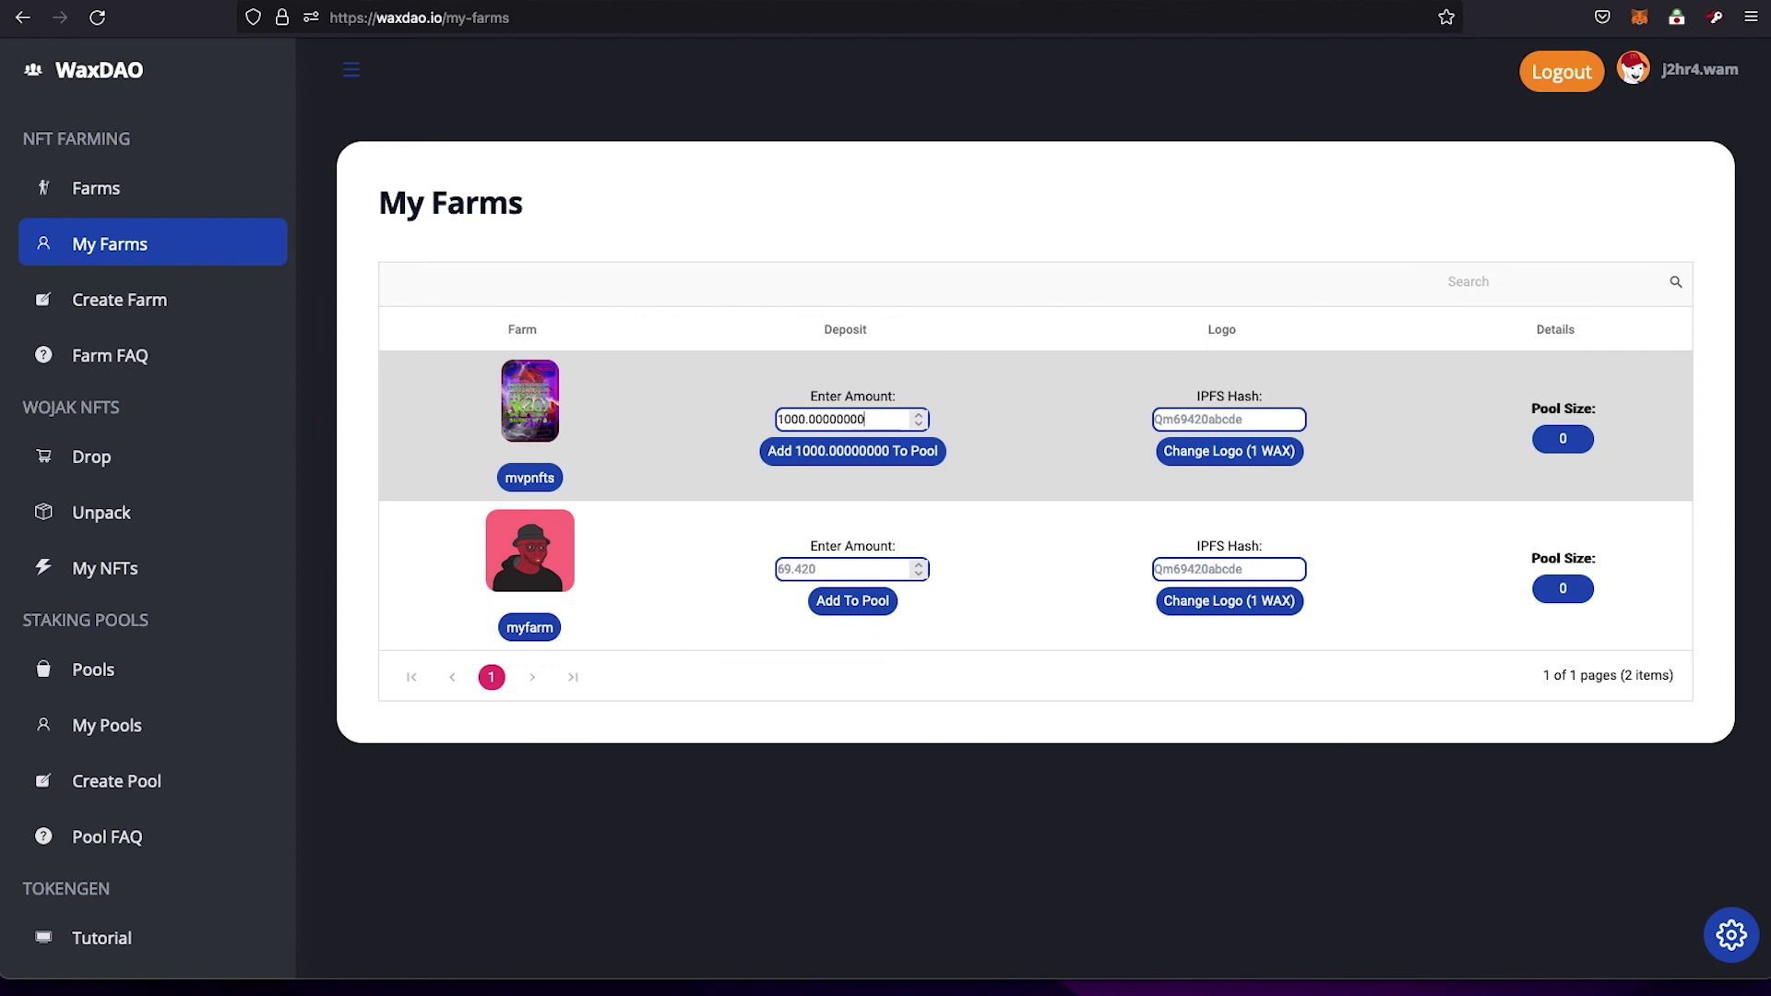
click(829, 462)
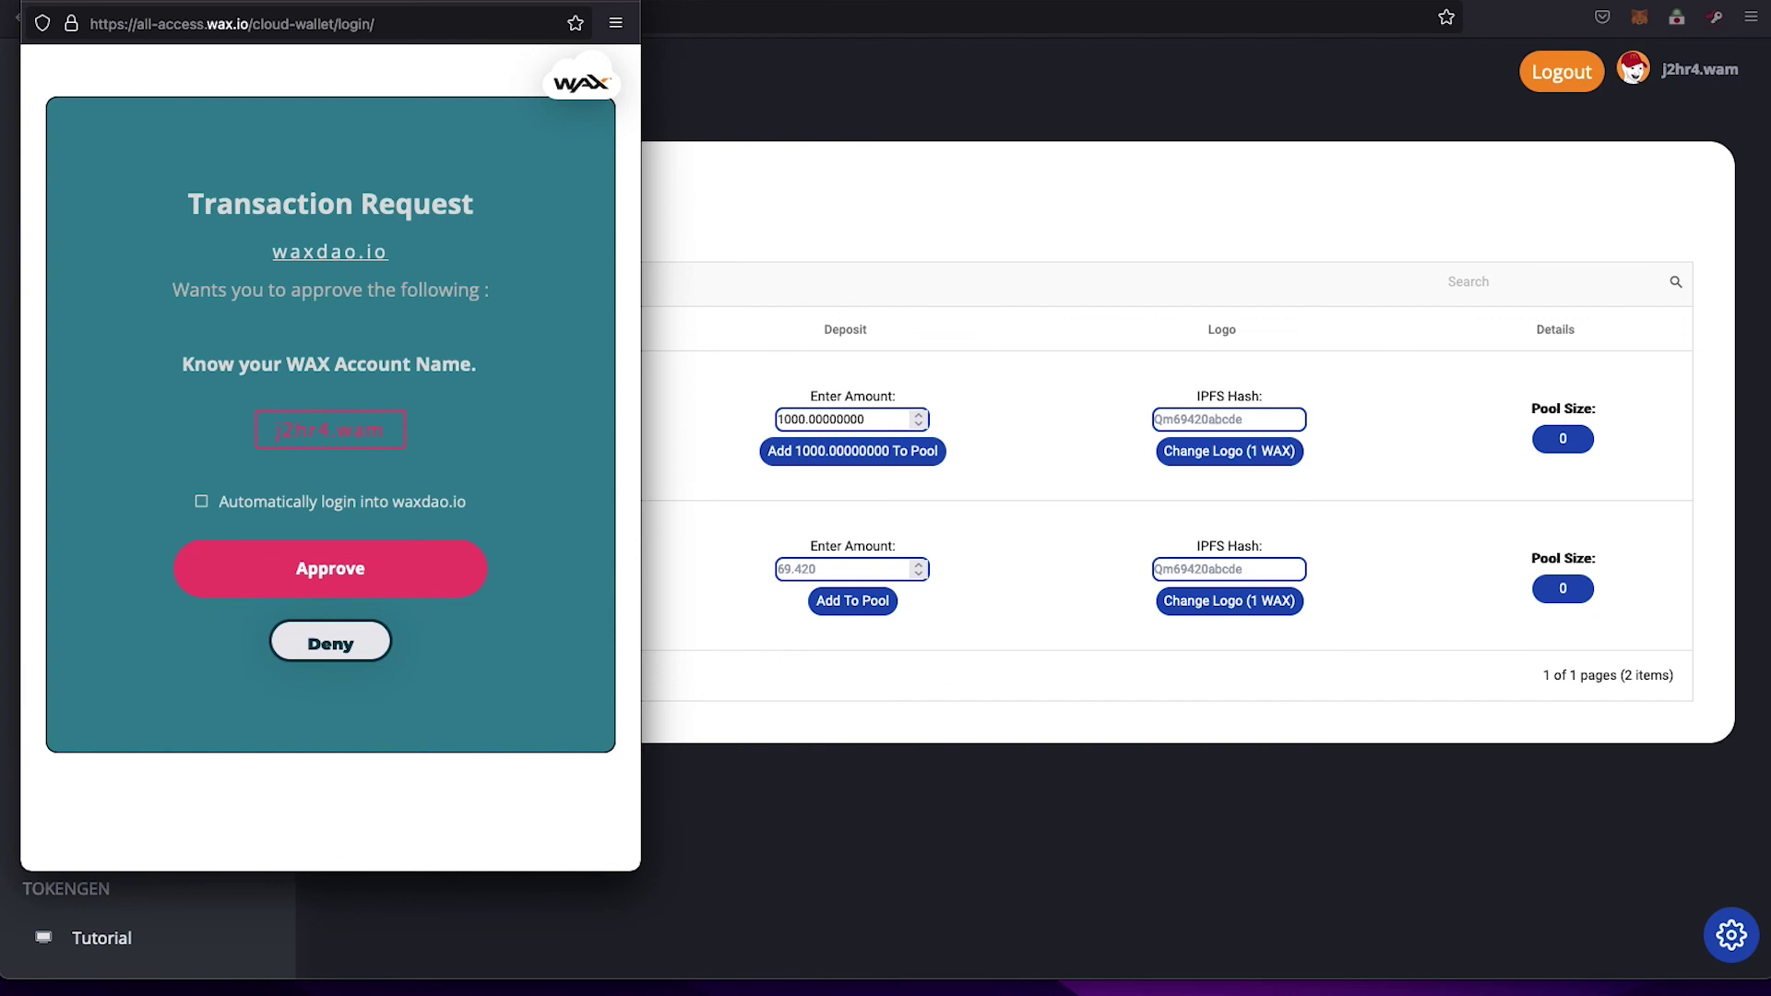
click(35, 2)
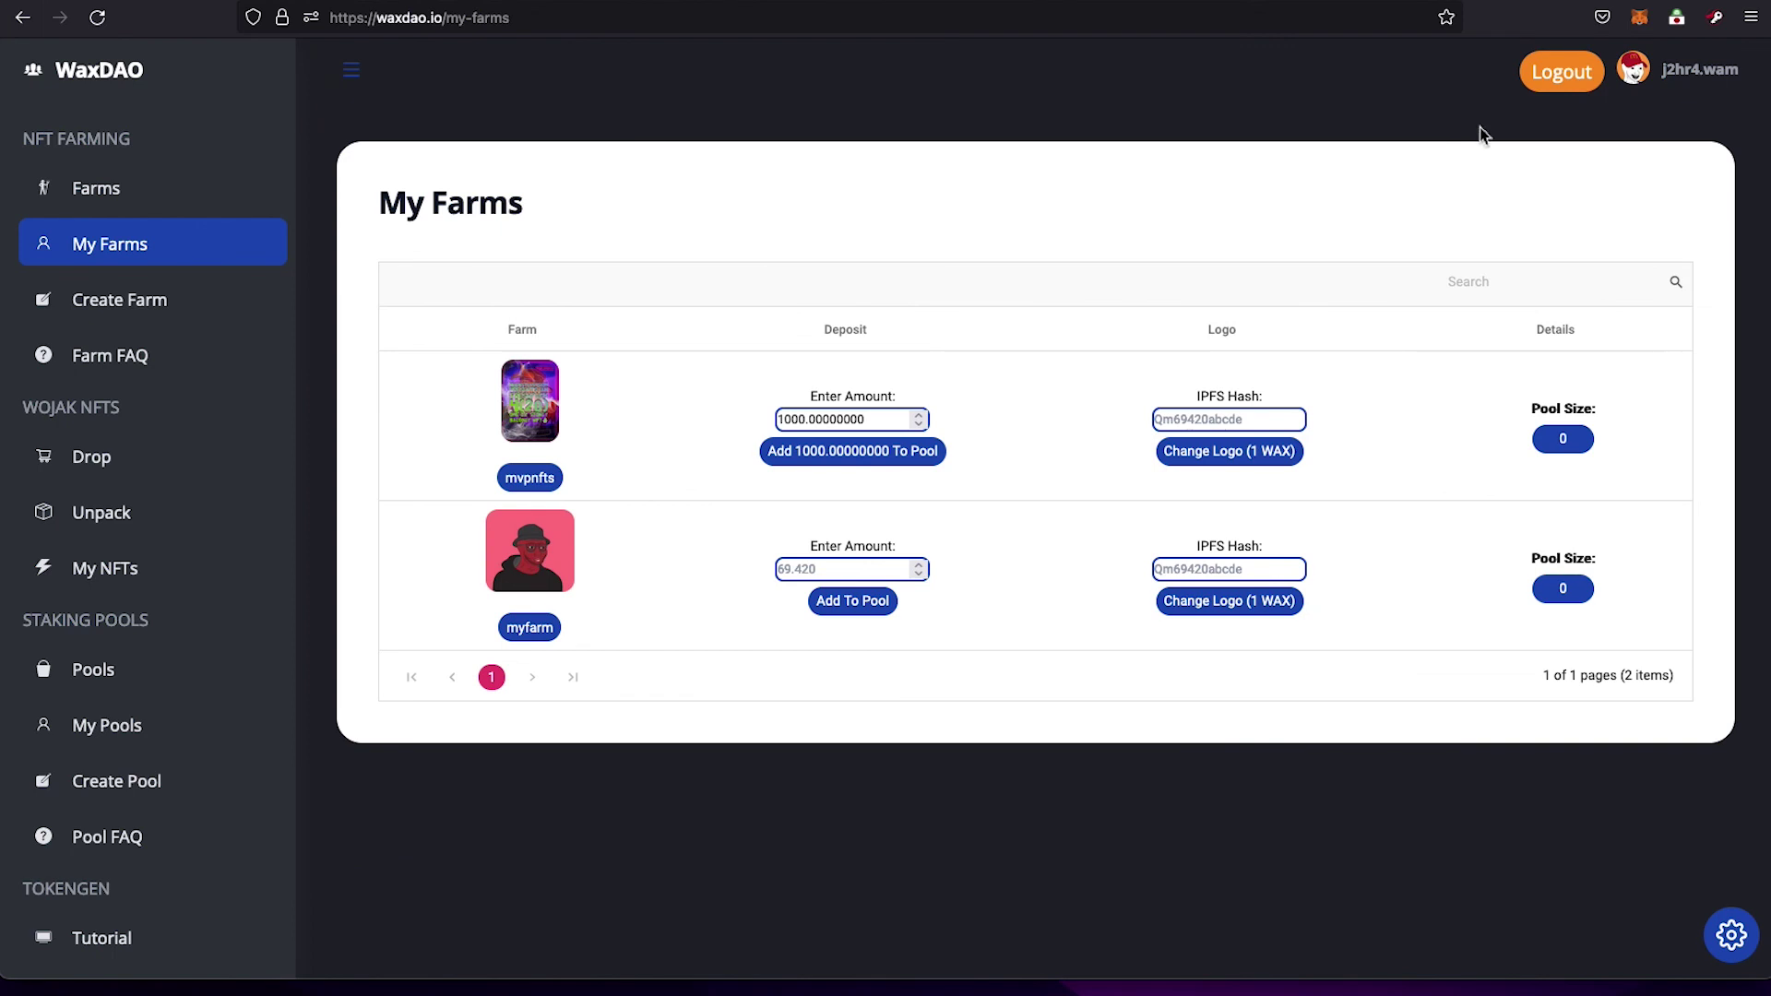
Log out of the connected wallet account and open the Wax Token Creator page.
click(1583, 83)
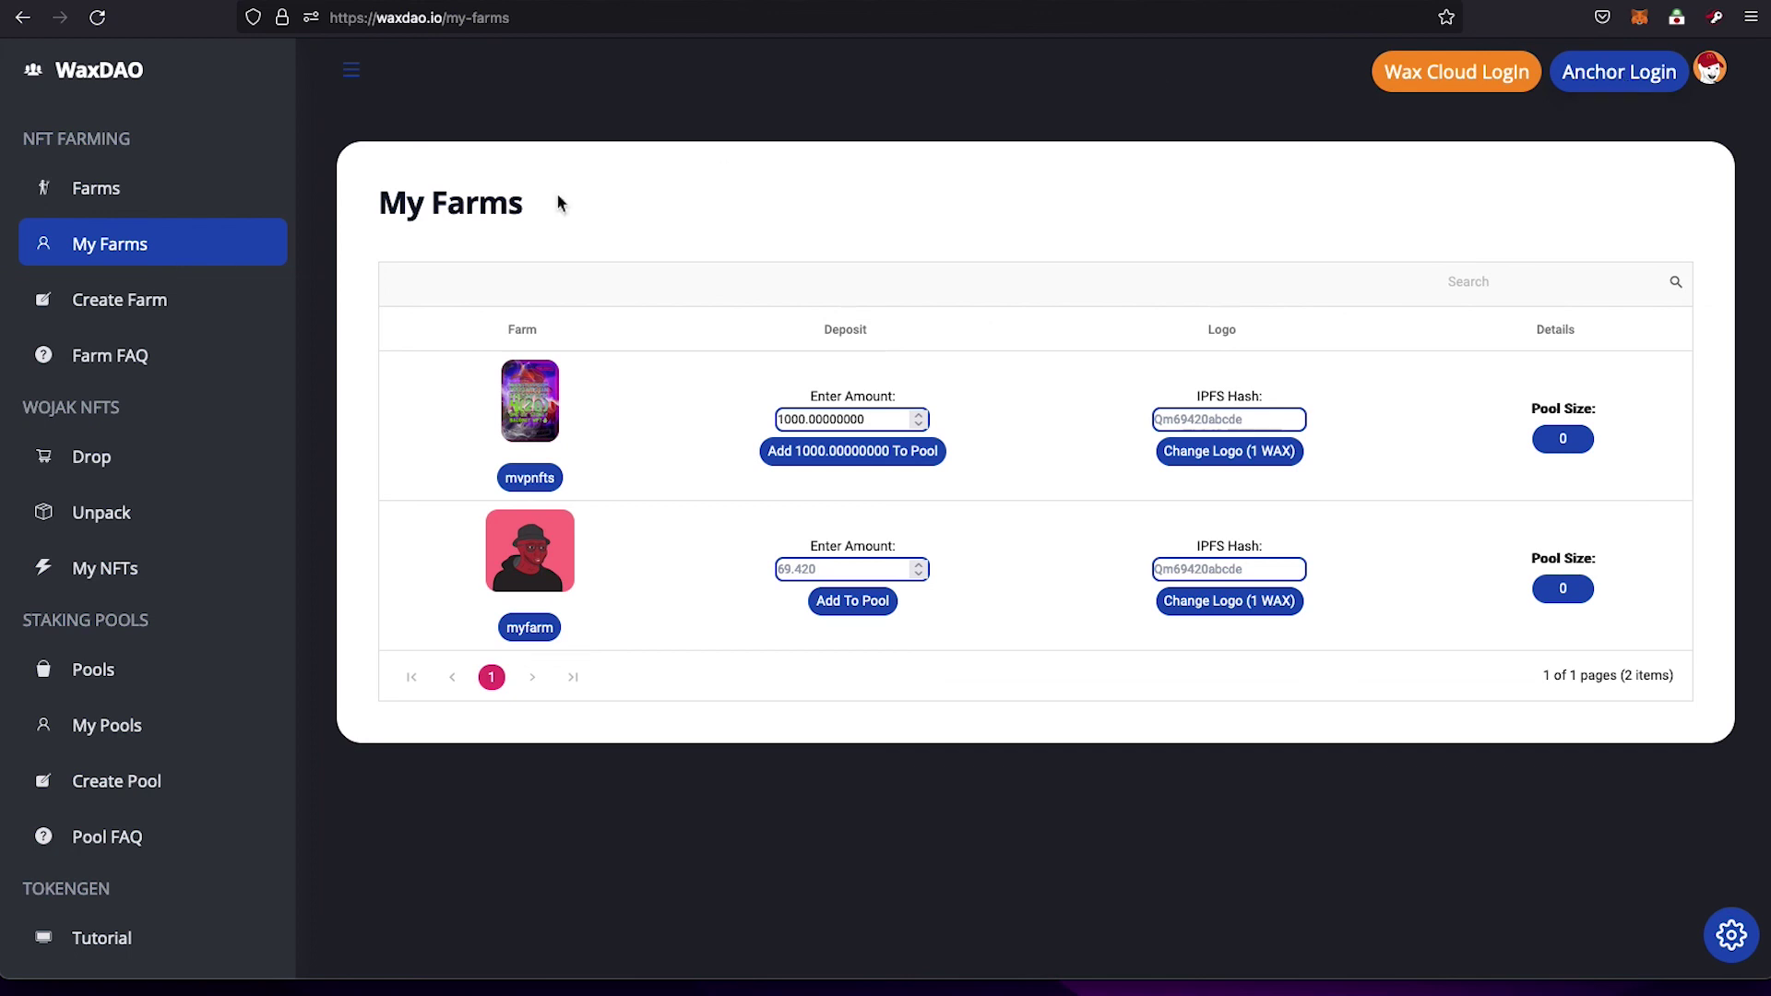
scroll(138, 368, down, 5)
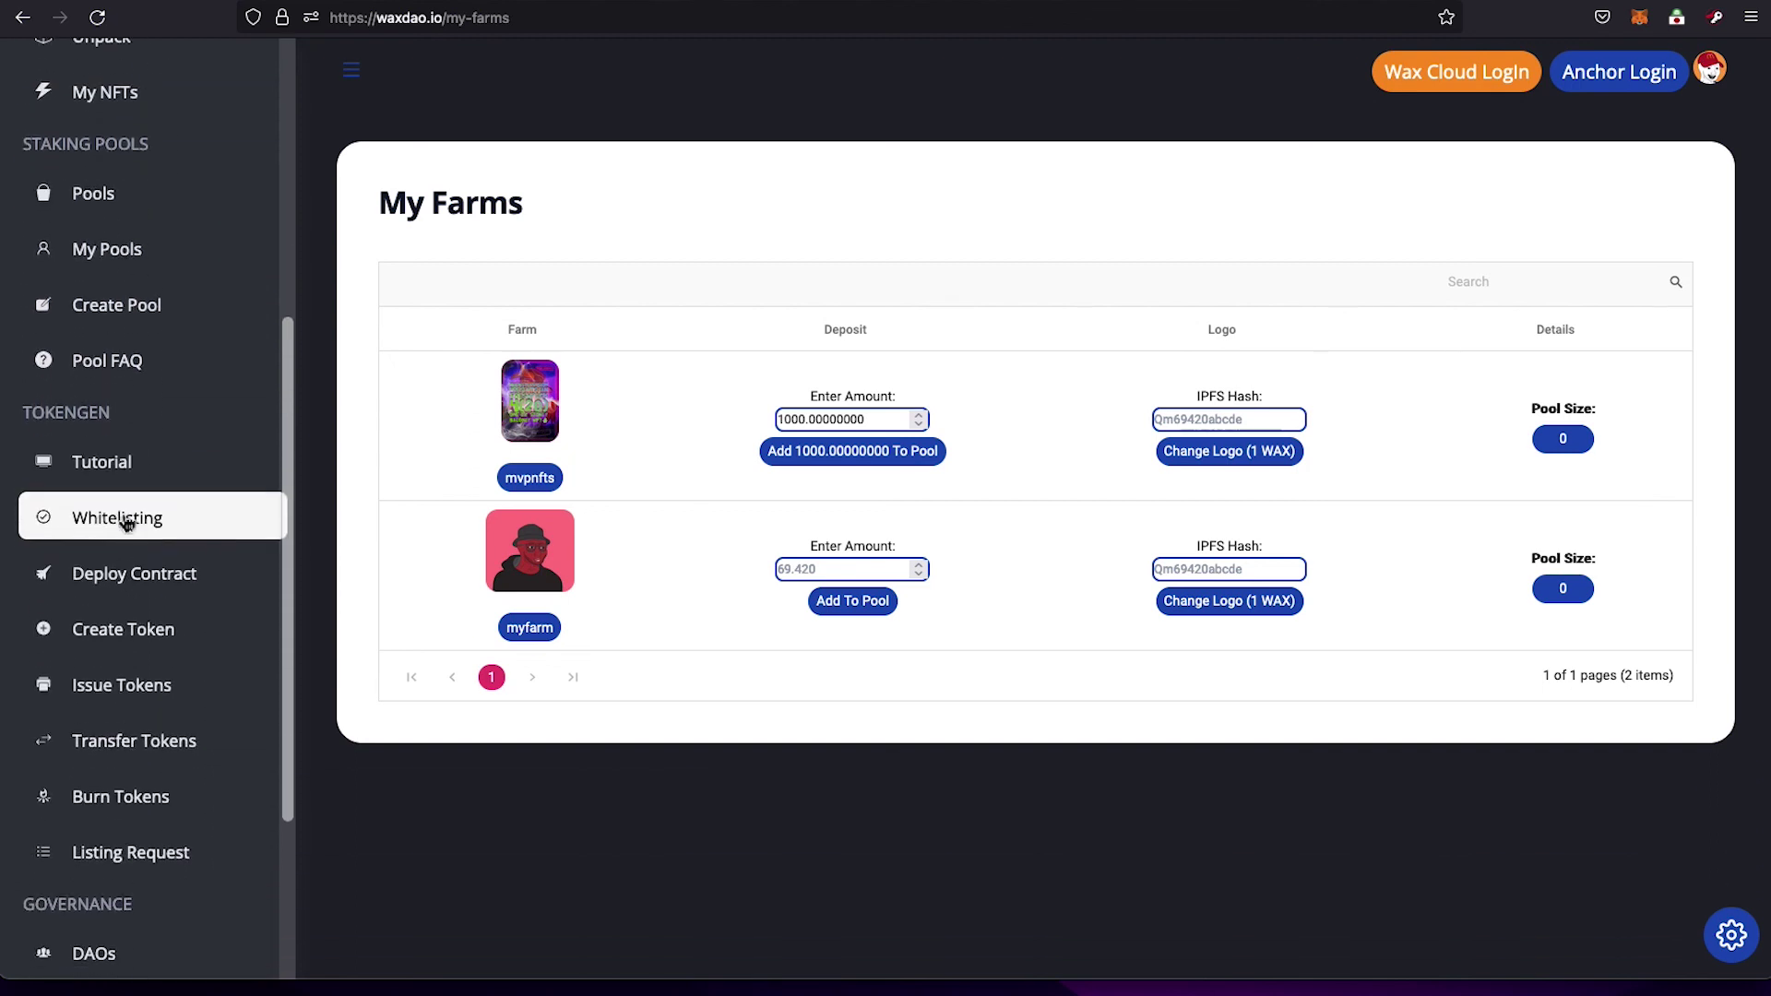
click(134, 601)
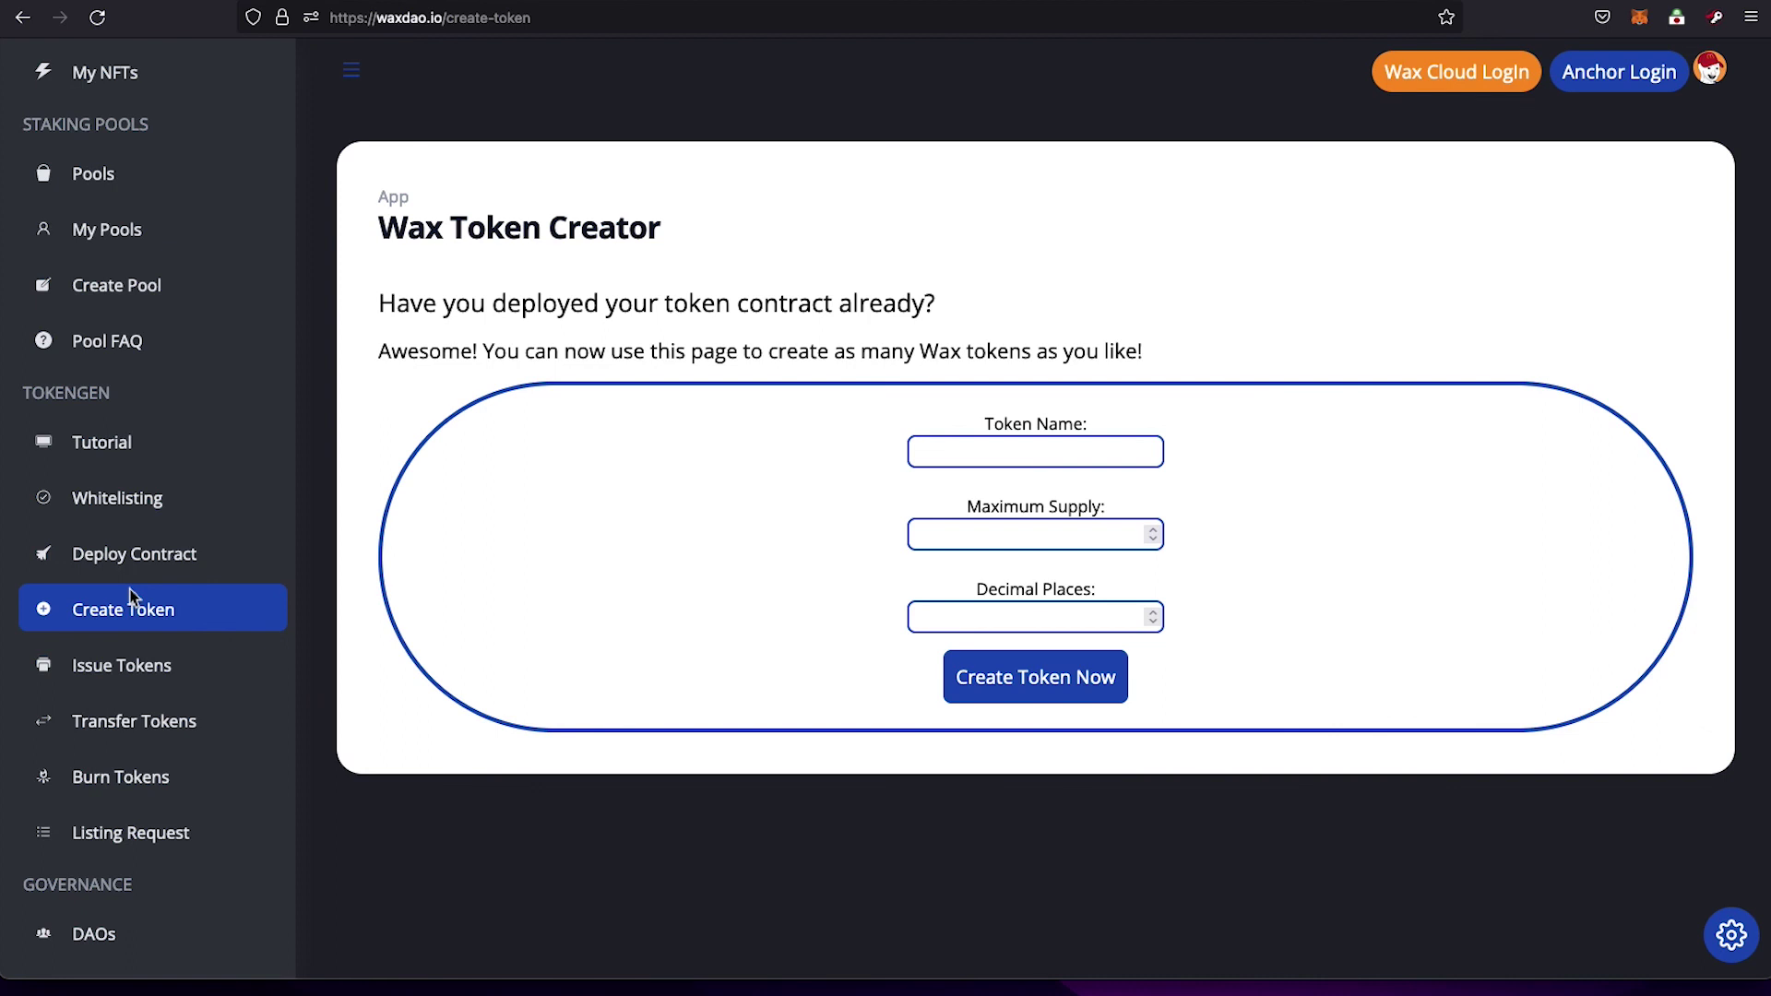
View the Staking Pools list and read the Farm FAQ down to its section on whom to ask further questions.
scroll(129, 595, up, 3)
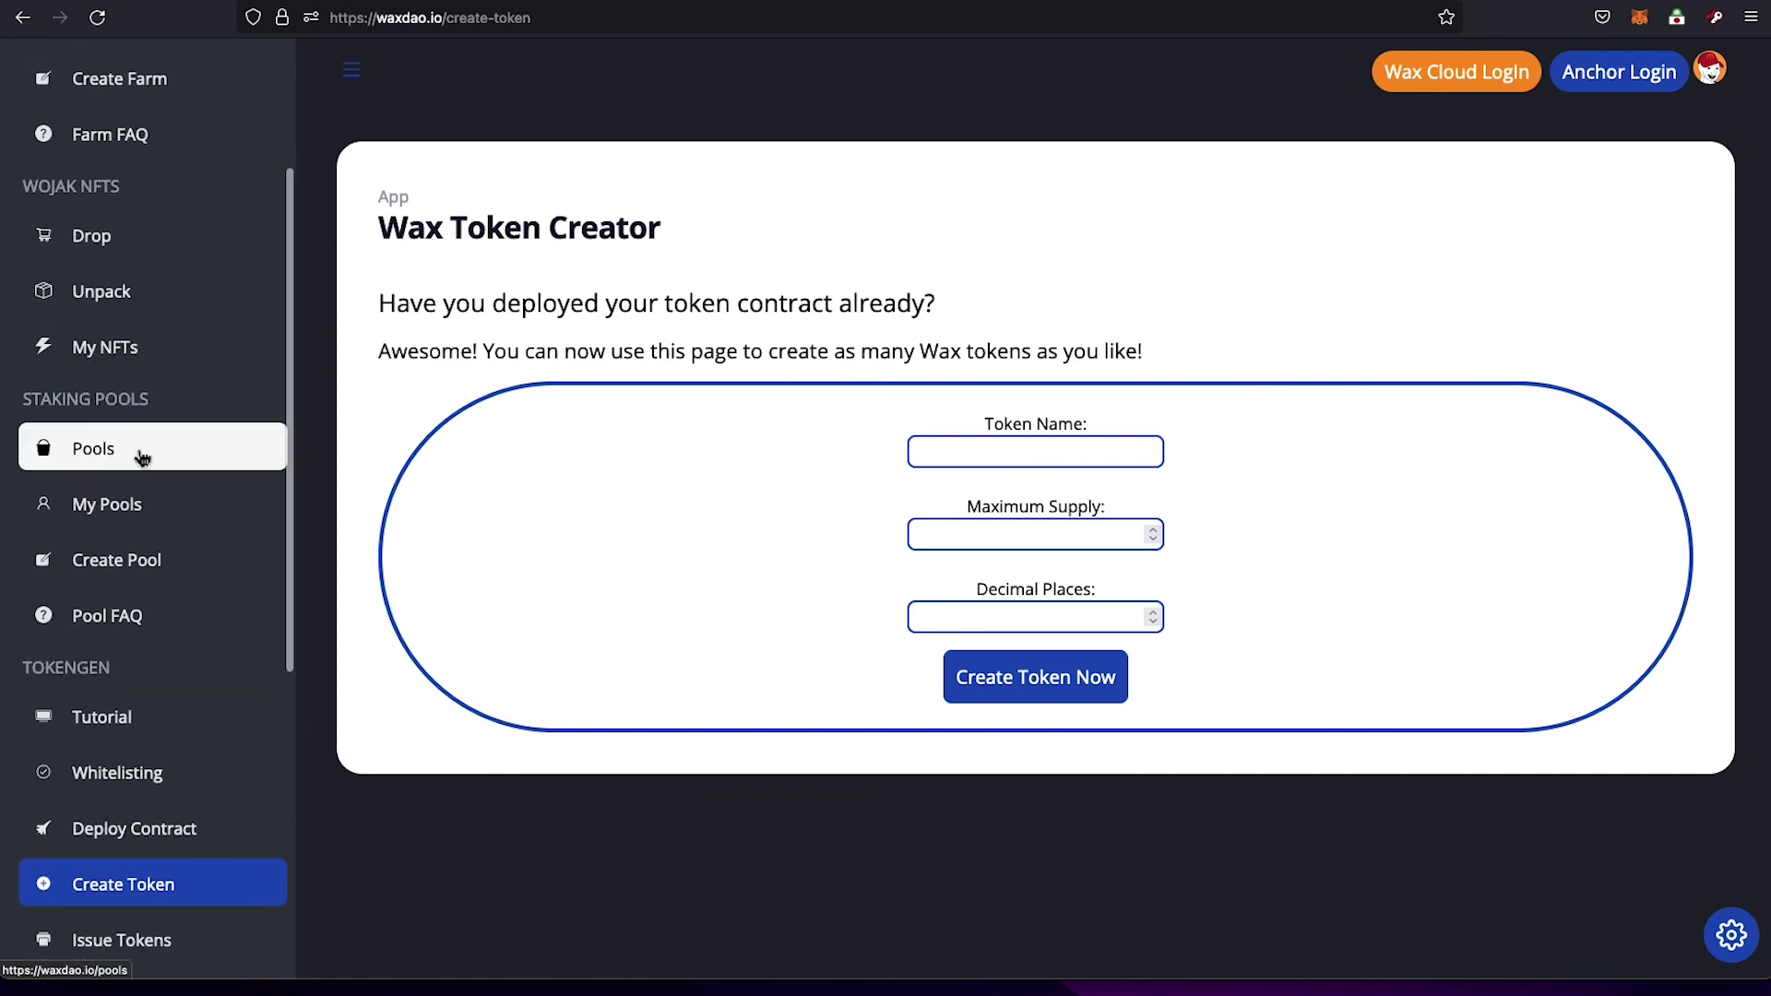
click(139, 456)
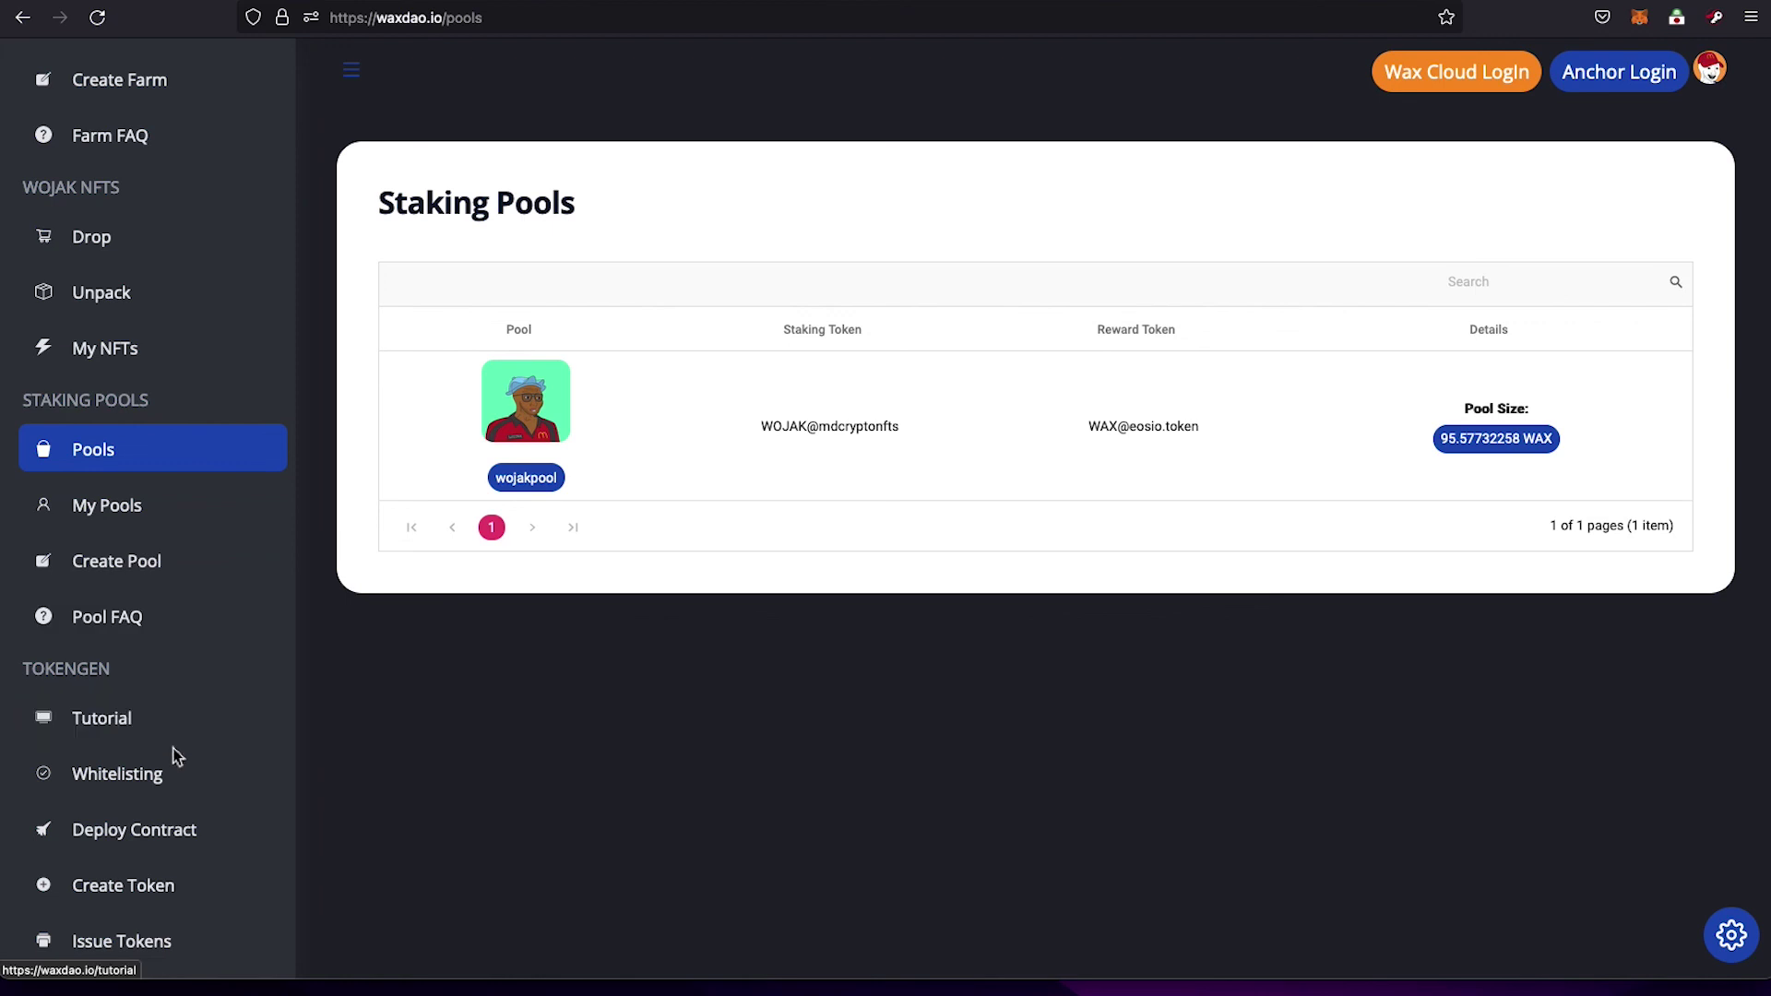
scroll(179, 749, up, 5)
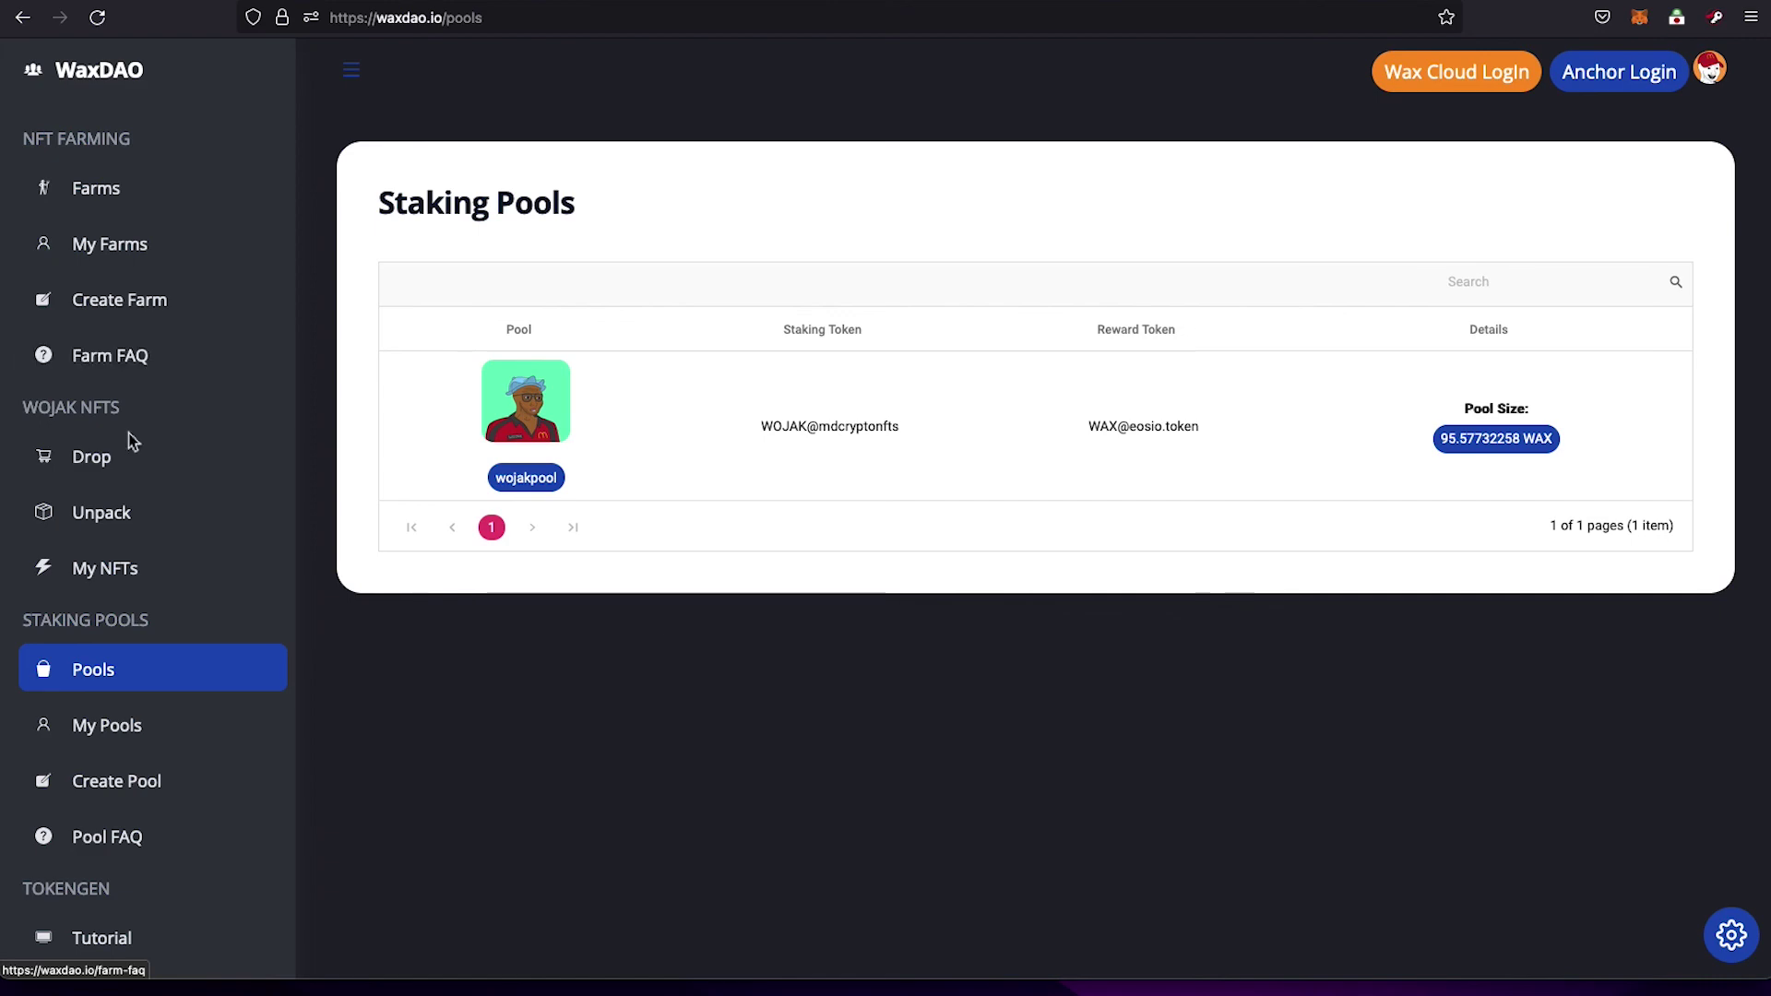
click(127, 369)
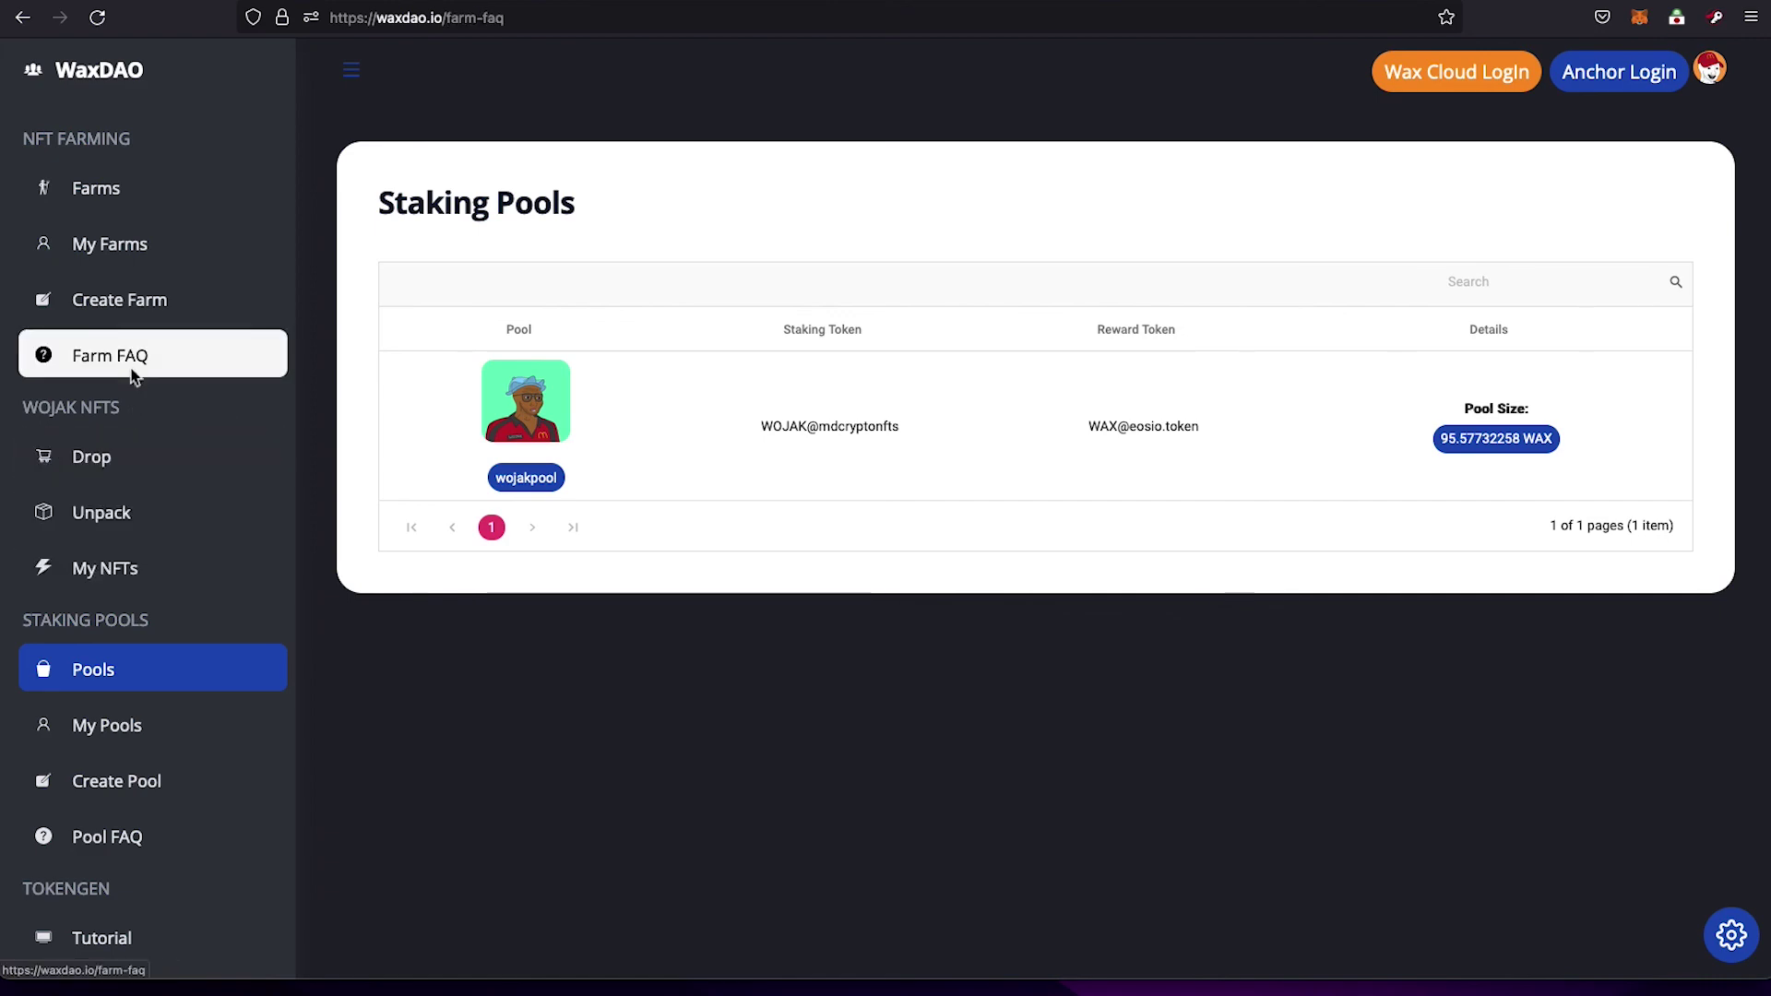
scroll(473, 408, down, 15)
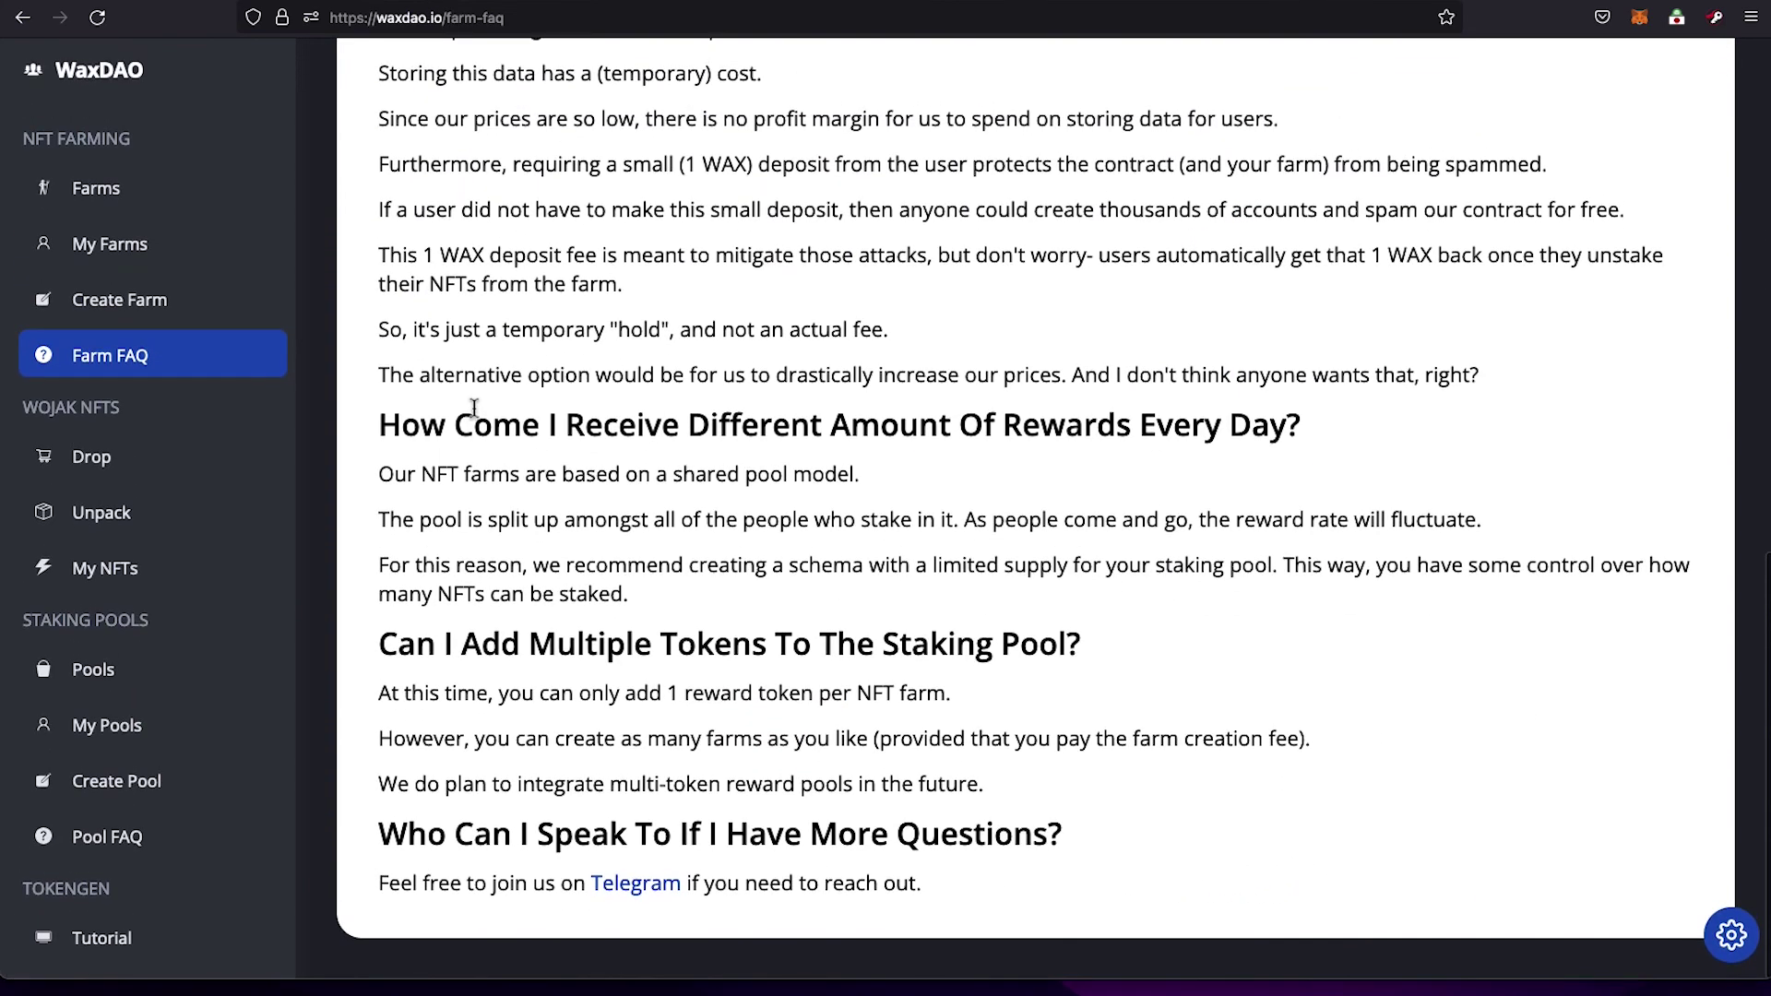